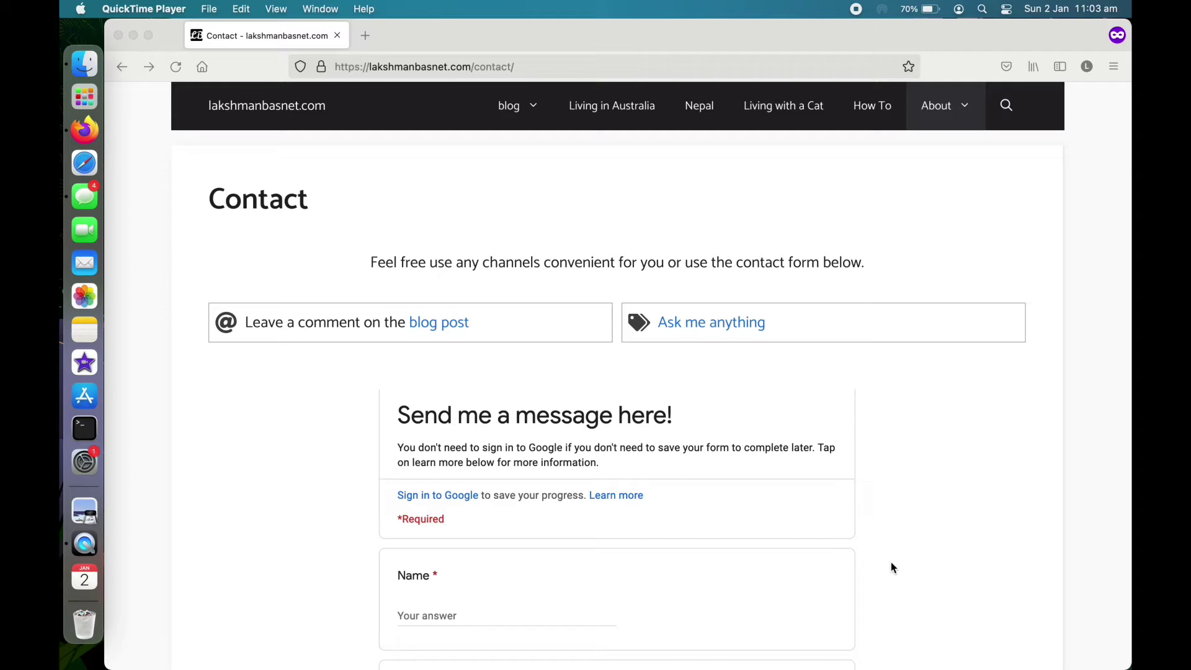
Step: Scroll through the example site's contact form, then close that window
scroll(926, 442, down, 3)
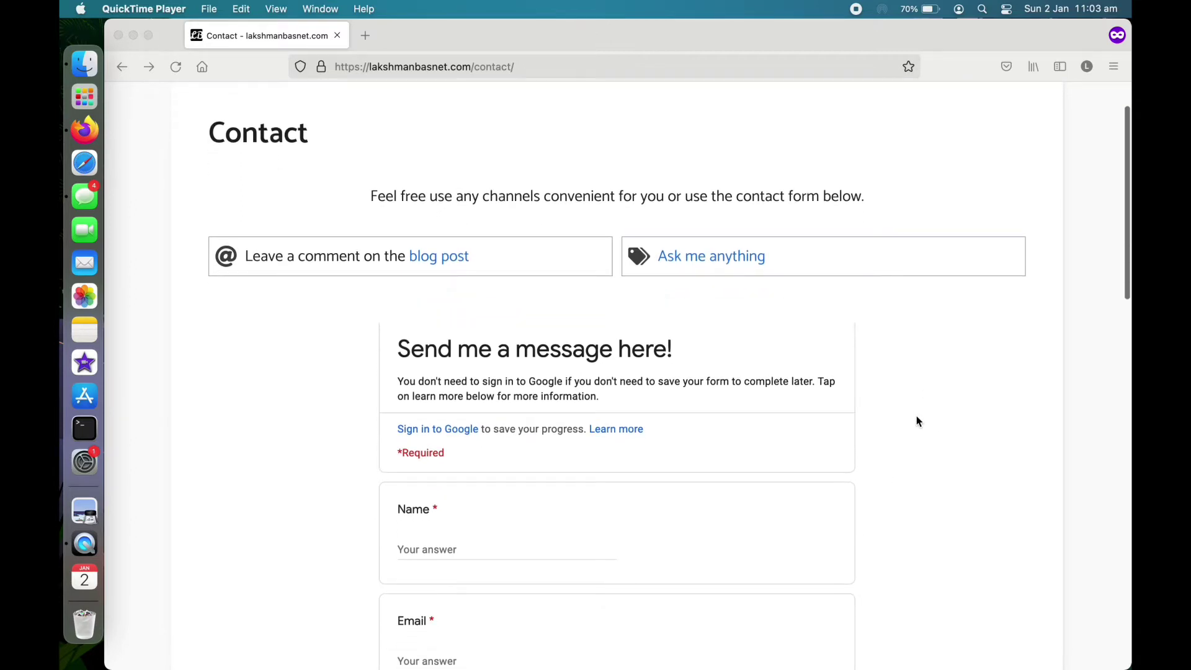
scroll(917, 416, up, 2)
scroll(914, 415, up, 1)
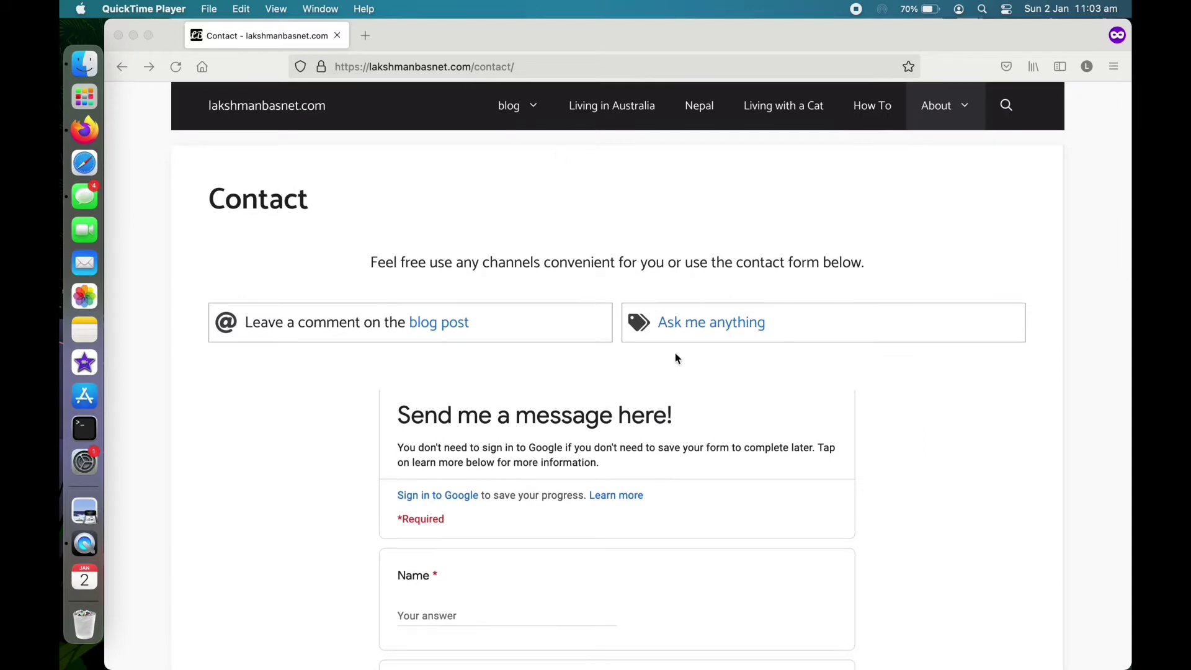
scroll(702, 423, down, 4)
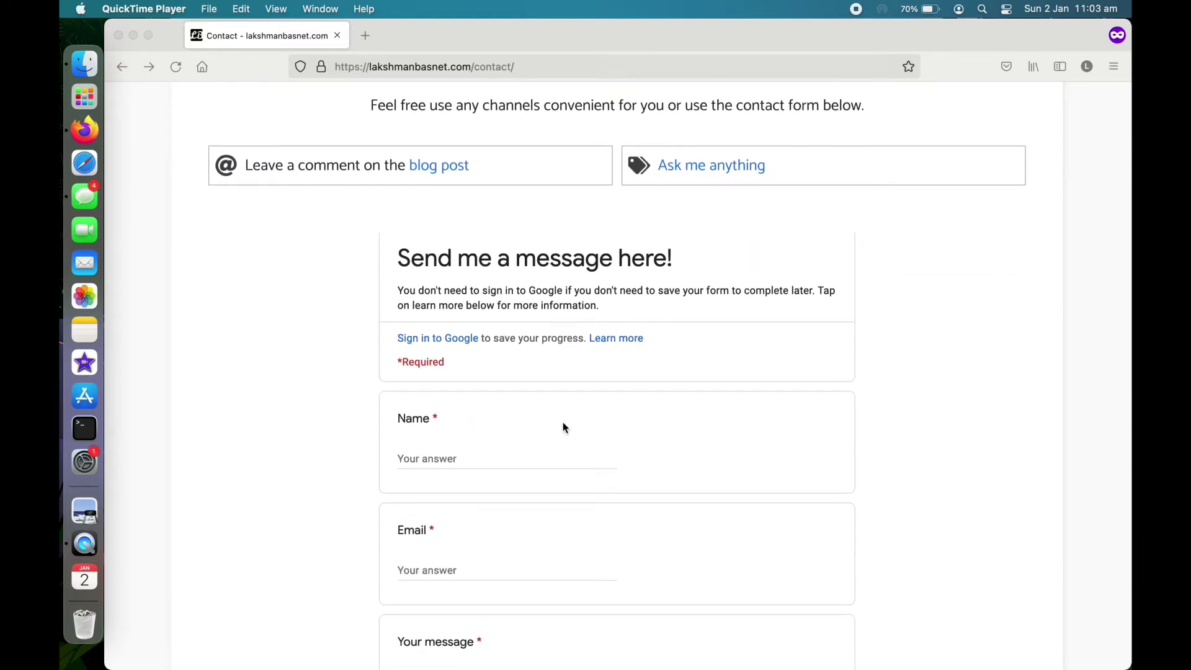
scroll(563, 426, down, 2)
scroll(588, 308, down, 2)
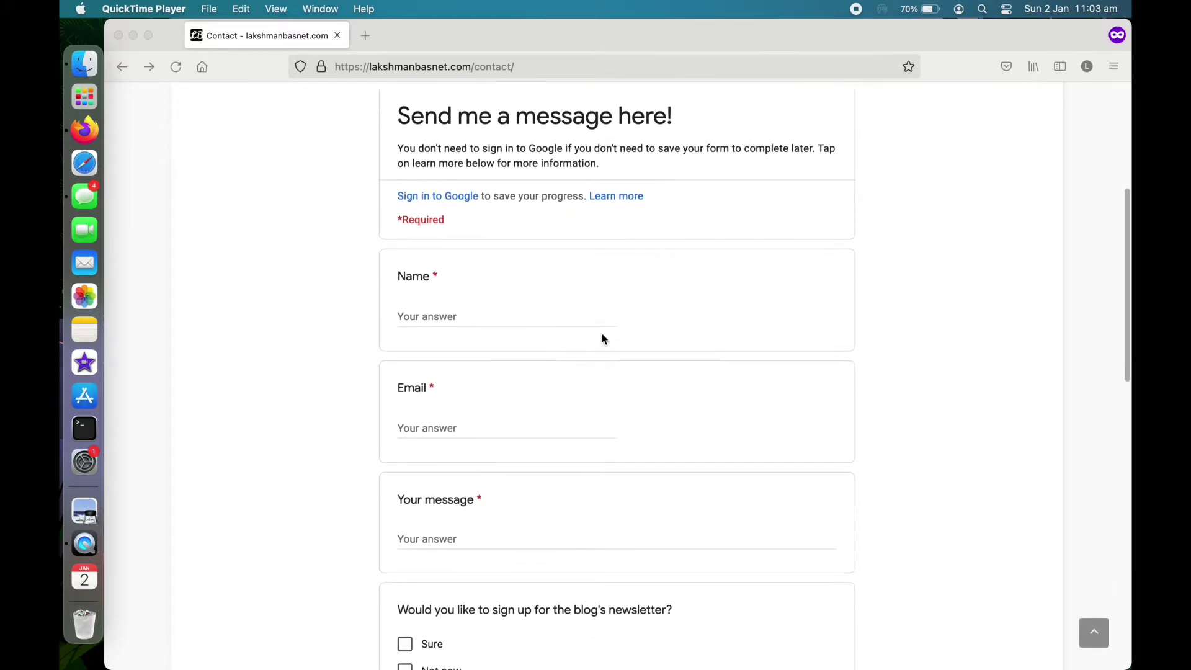
scroll(603, 384, up, 2)
scroll(602, 385, down, 10)
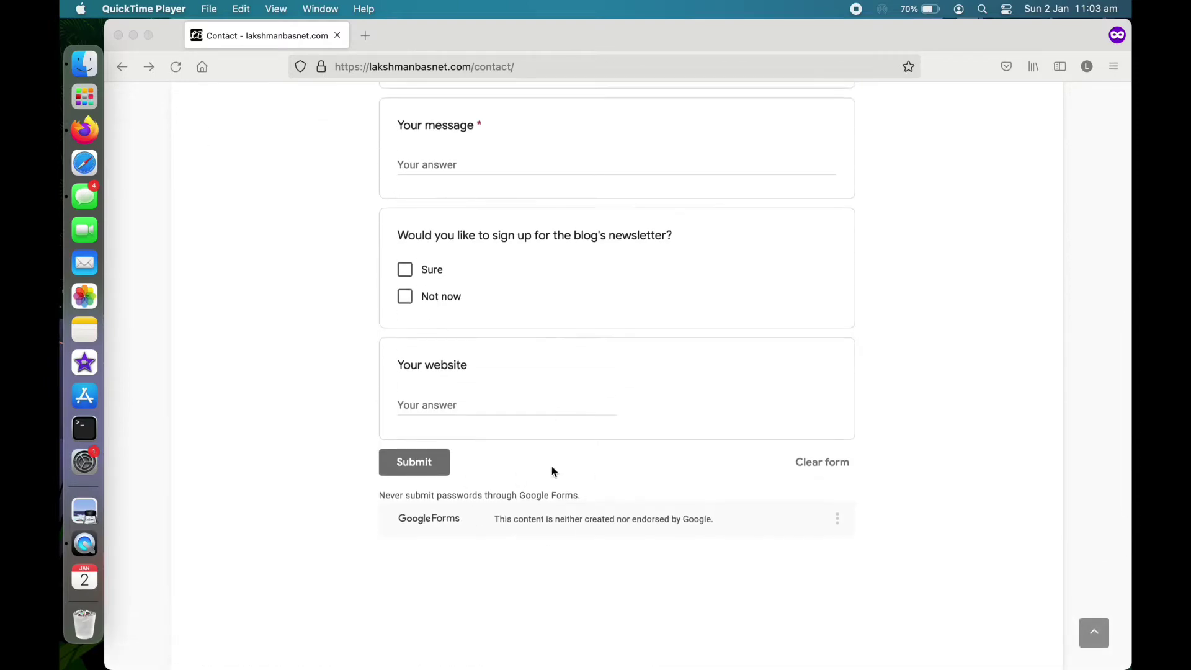
scroll(583, 497, up, 10)
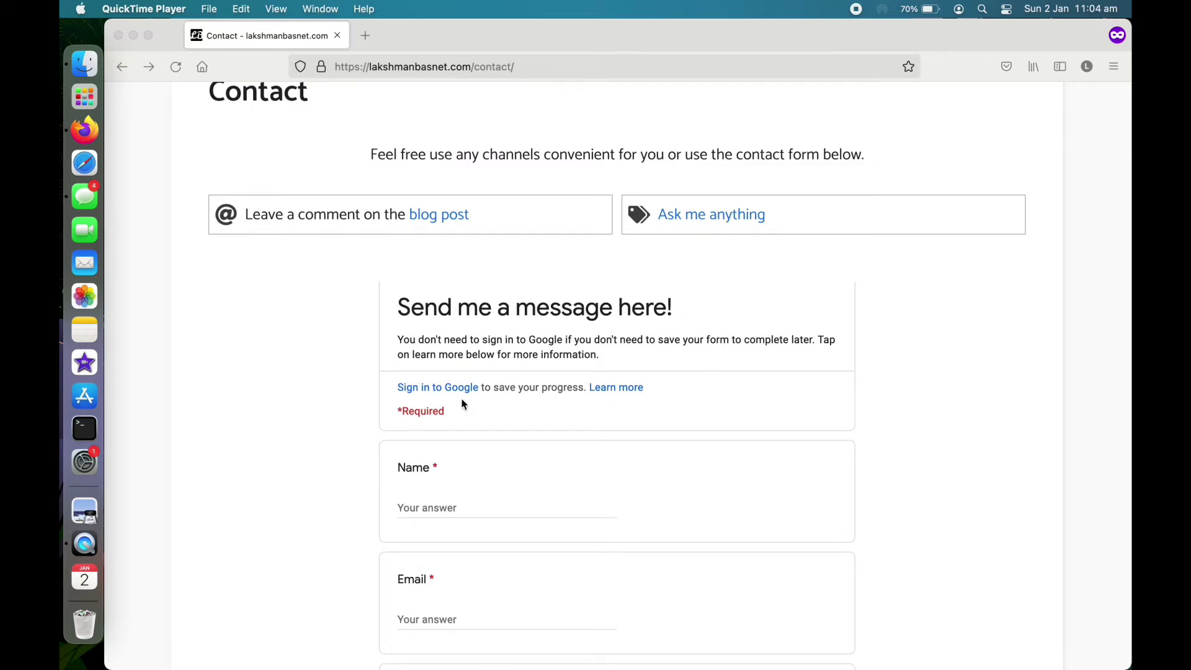
scroll(515, 372, down, 5)
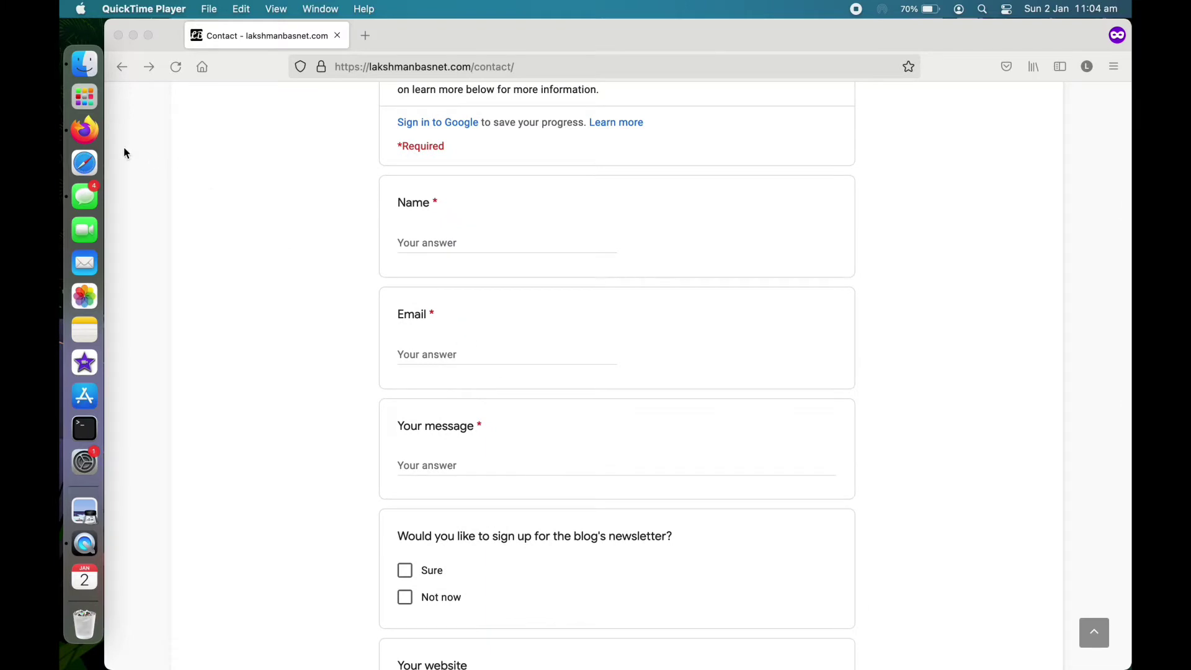
click(120, 37)
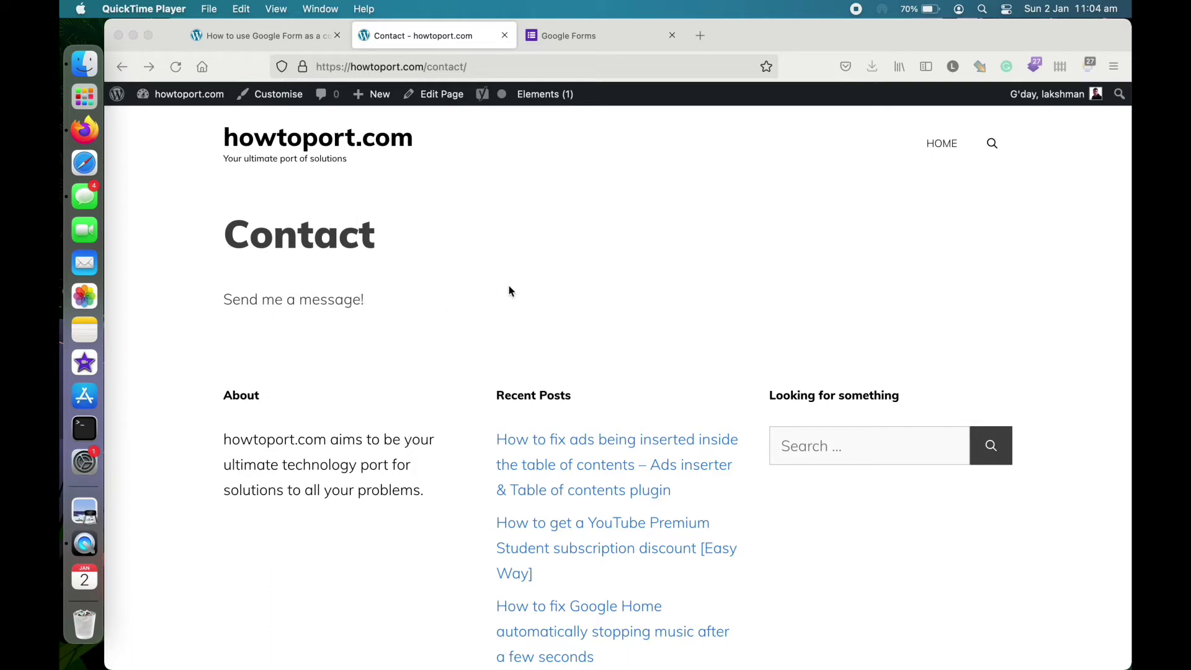
Step: Review the how-to blog post preview, then switch to the Google Forms tab
click(267, 35)
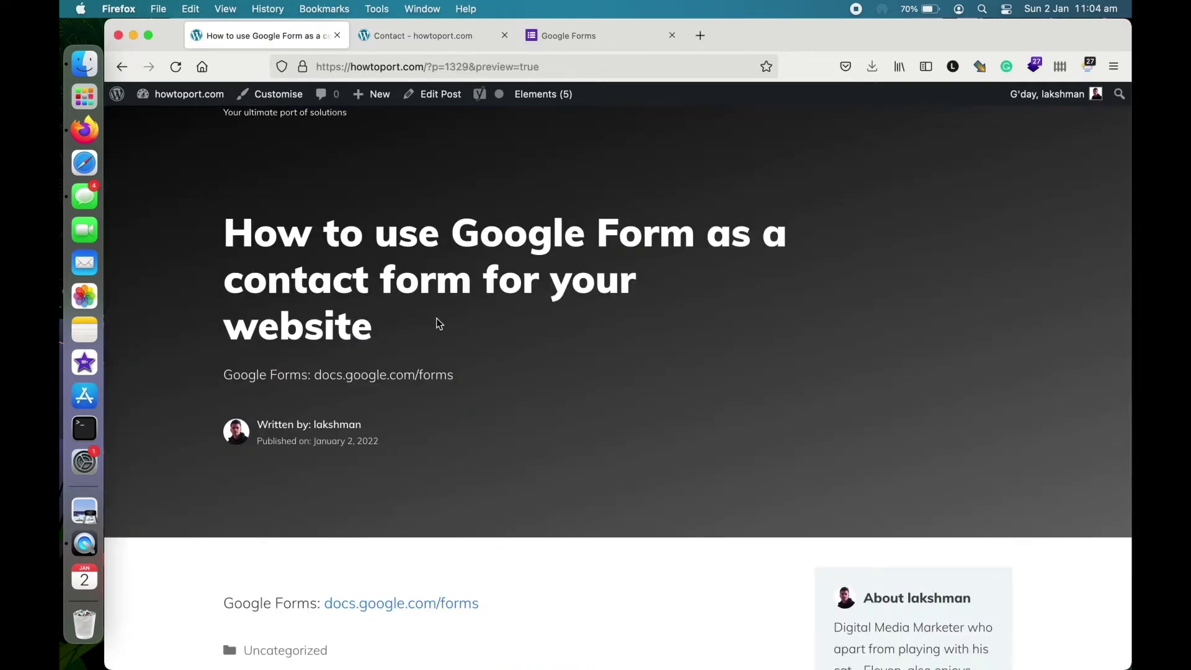
scroll(478, 400, down, 3)
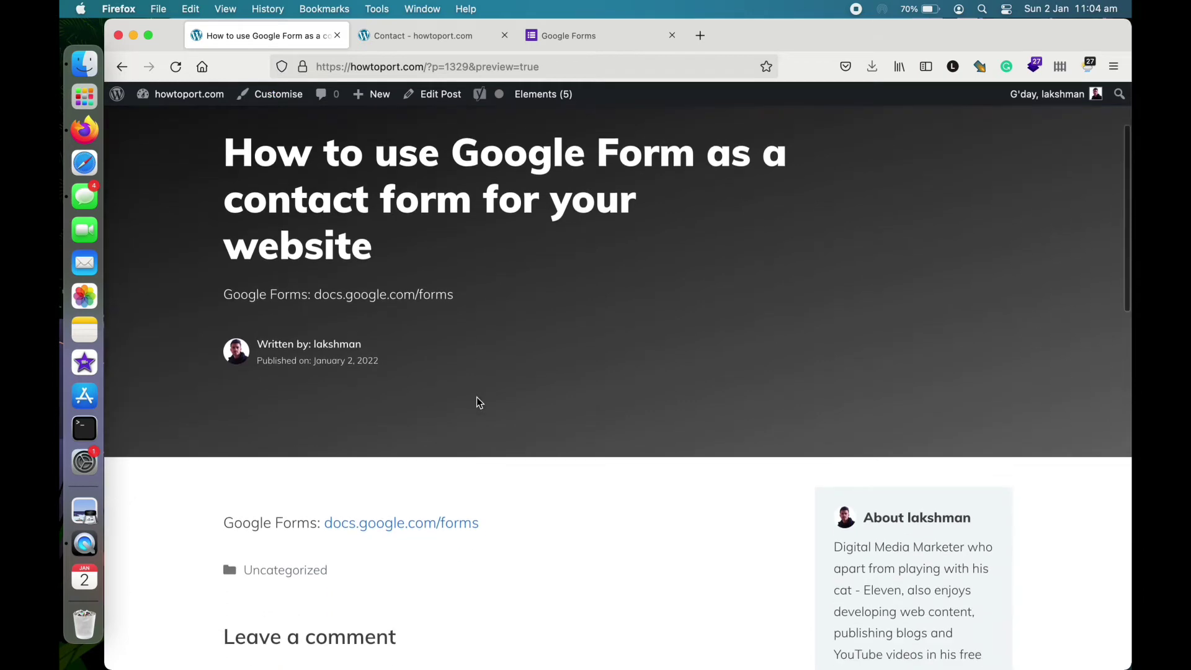
scroll(479, 401, up, 2)
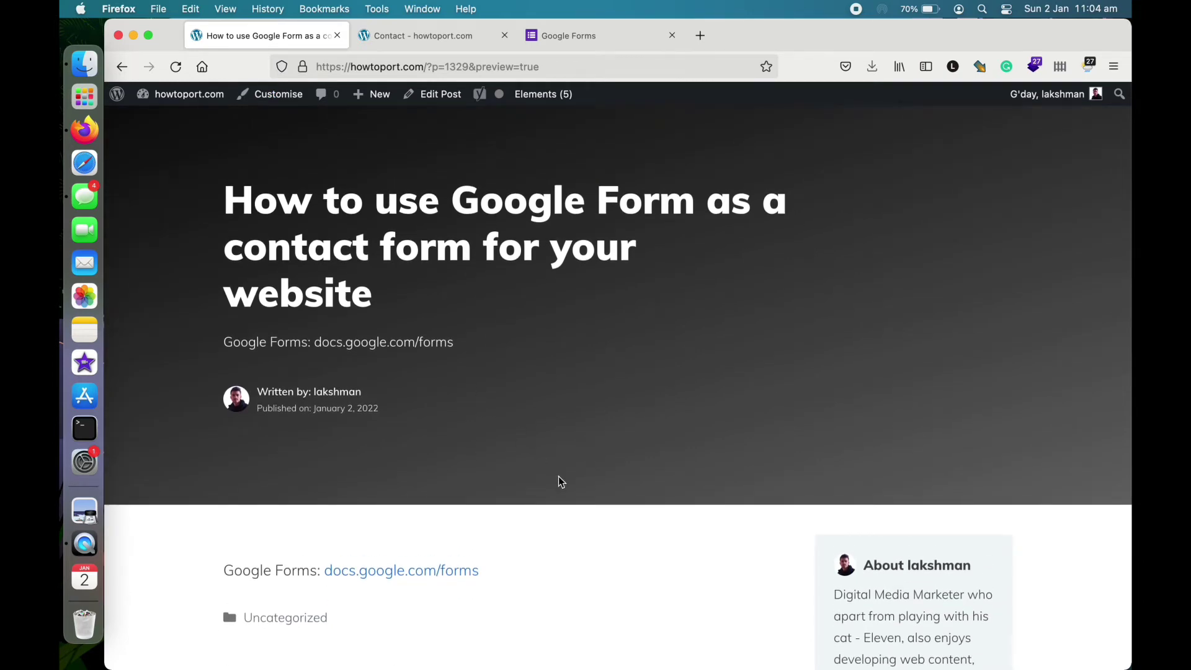
scroll(561, 482, down, 2)
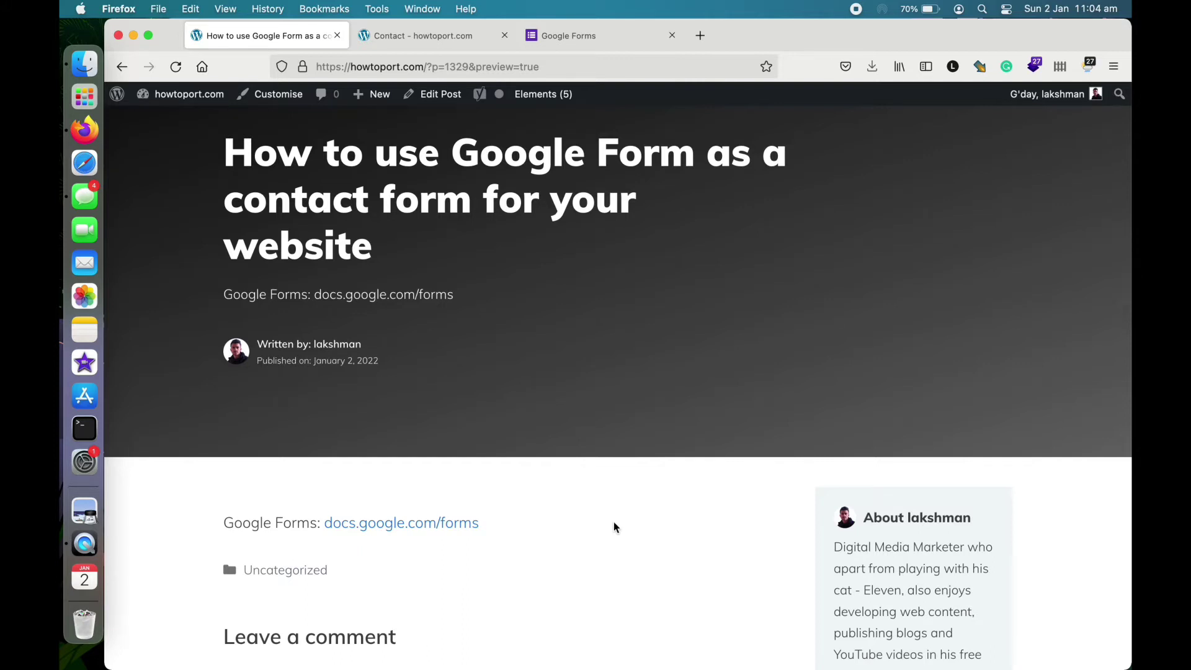
scroll(614, 502, up, 2)
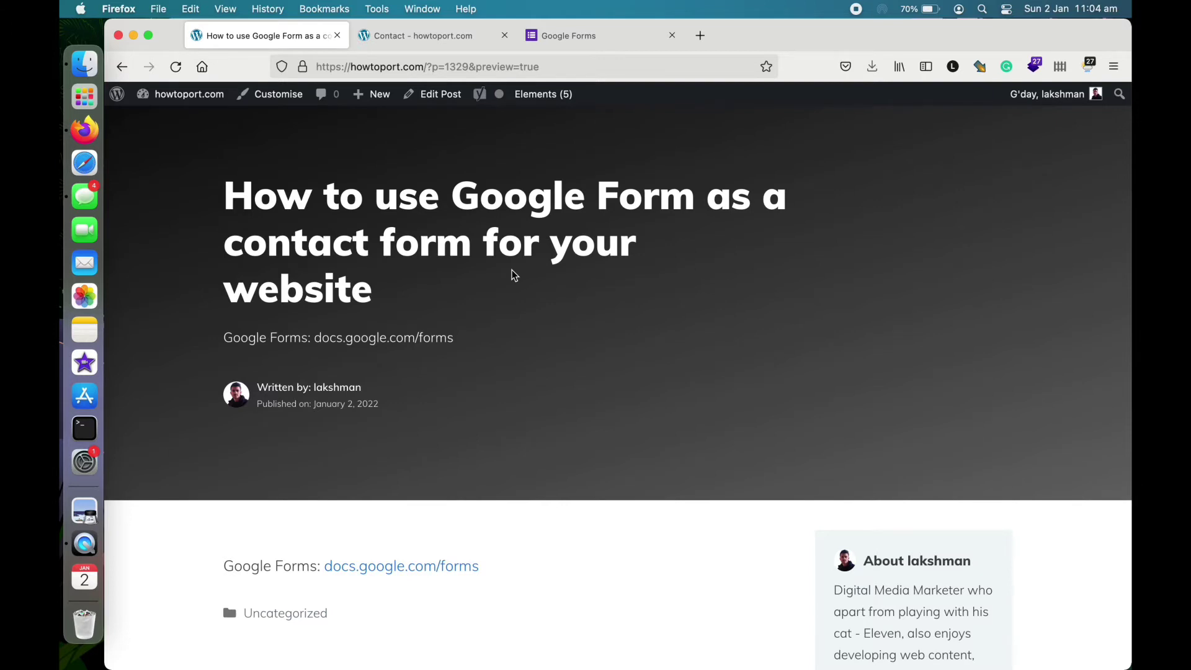
click(618, 35)
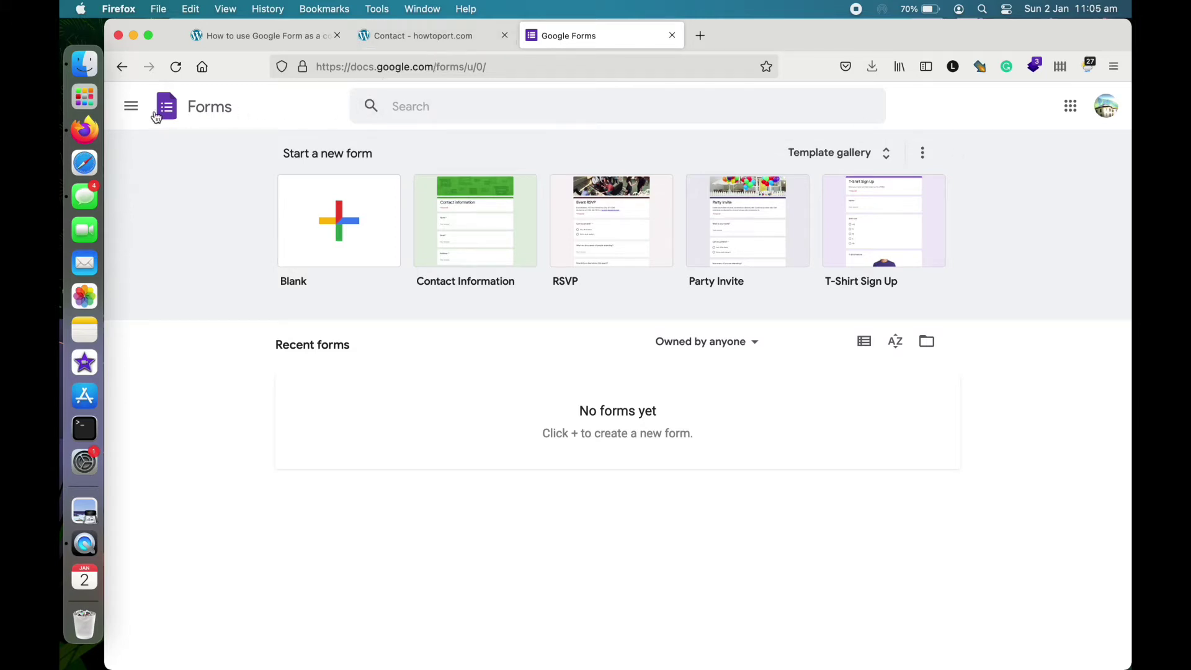
Step: Create a new form from the Contact Information template in the Template gallery
click(131, 106)
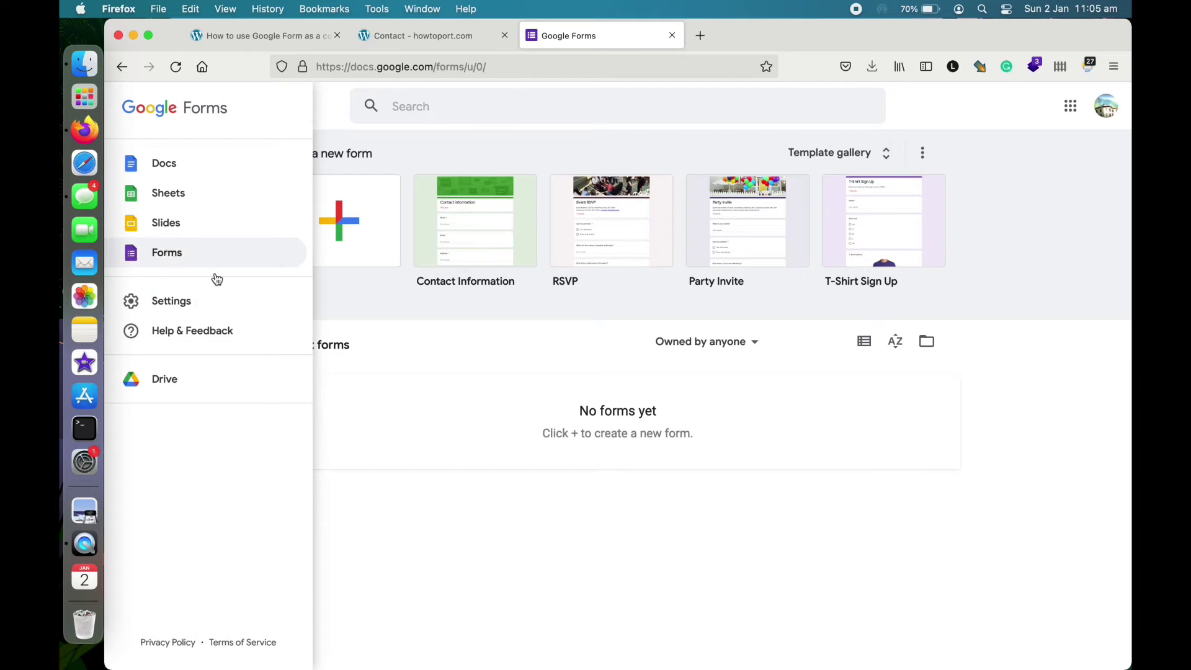
click(363, 357)
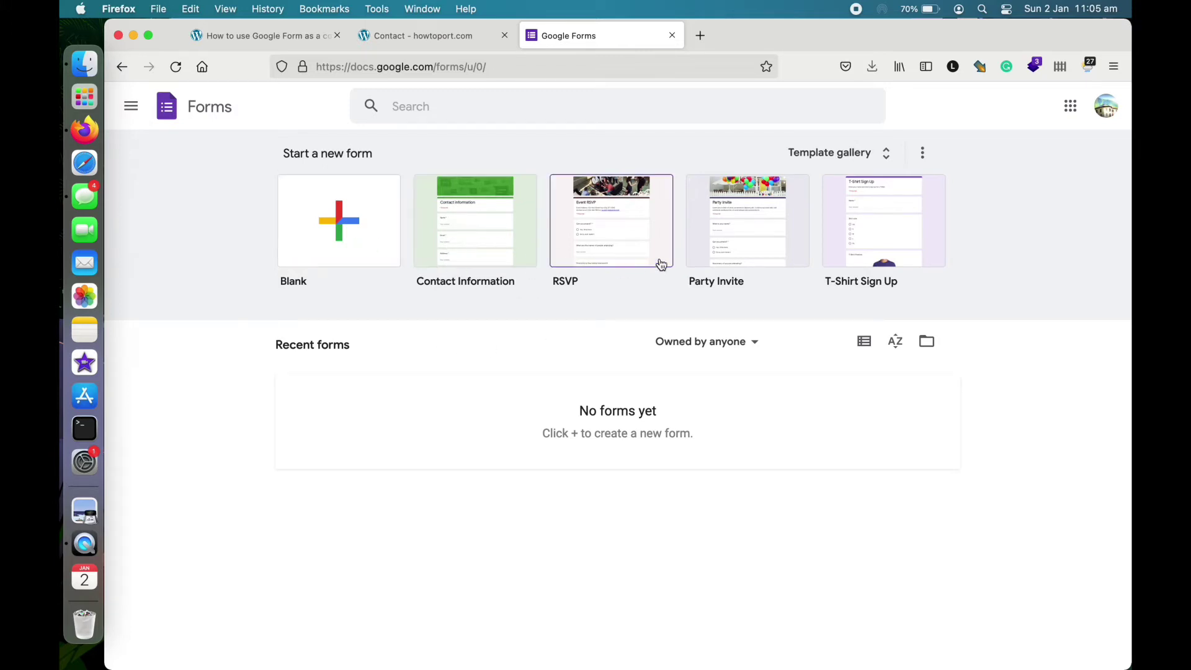
click(829, 153)
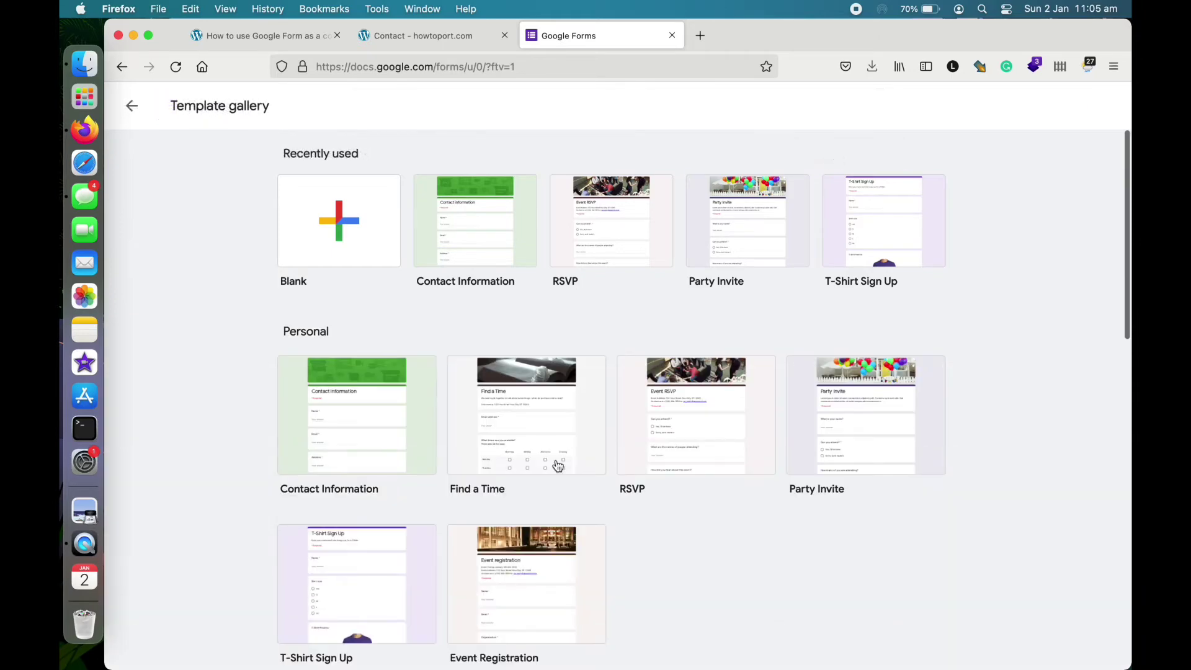
scroll(684, 591, down, 3)
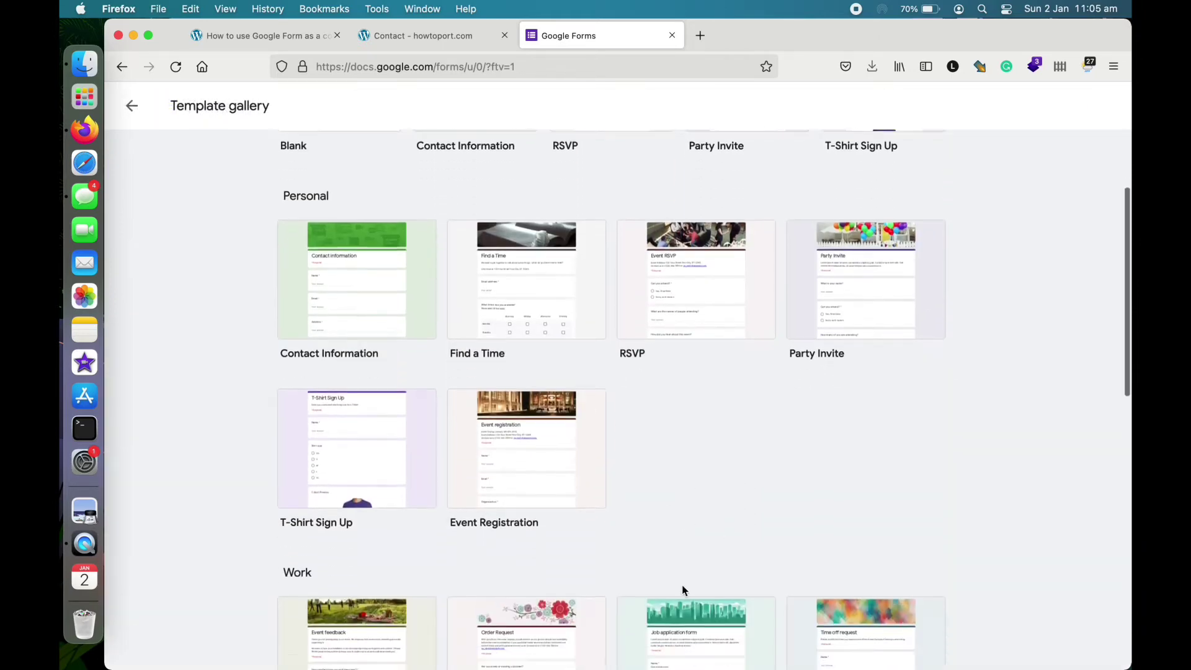
scroll(738, 476, up, 3)
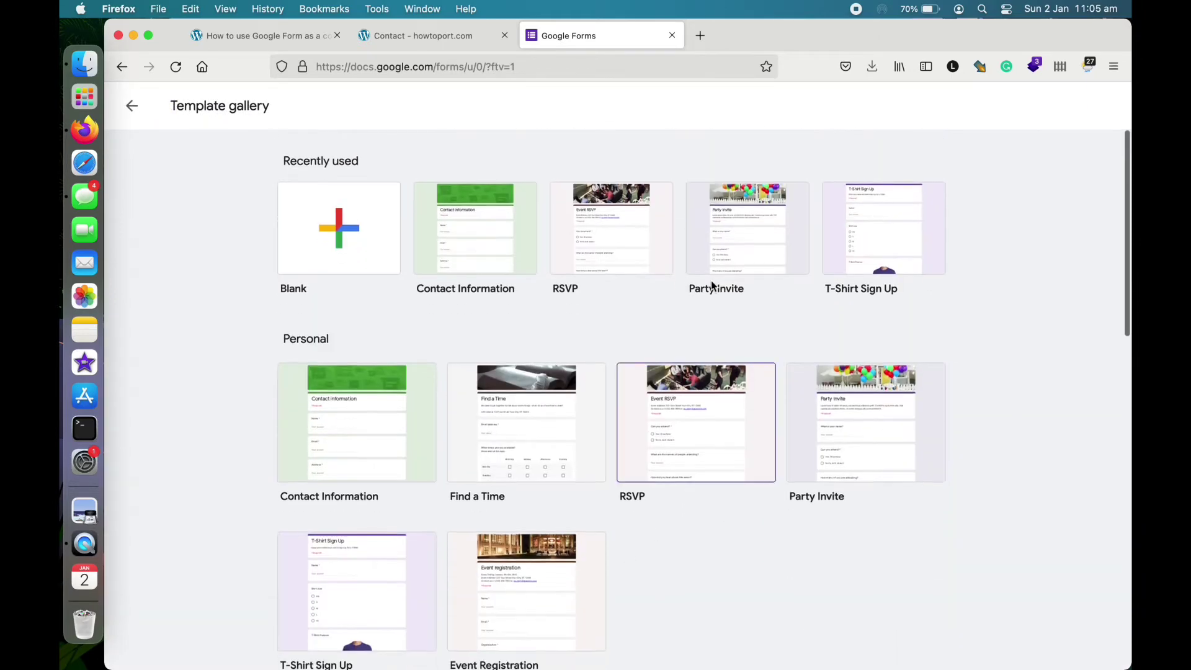
click(473, 229)
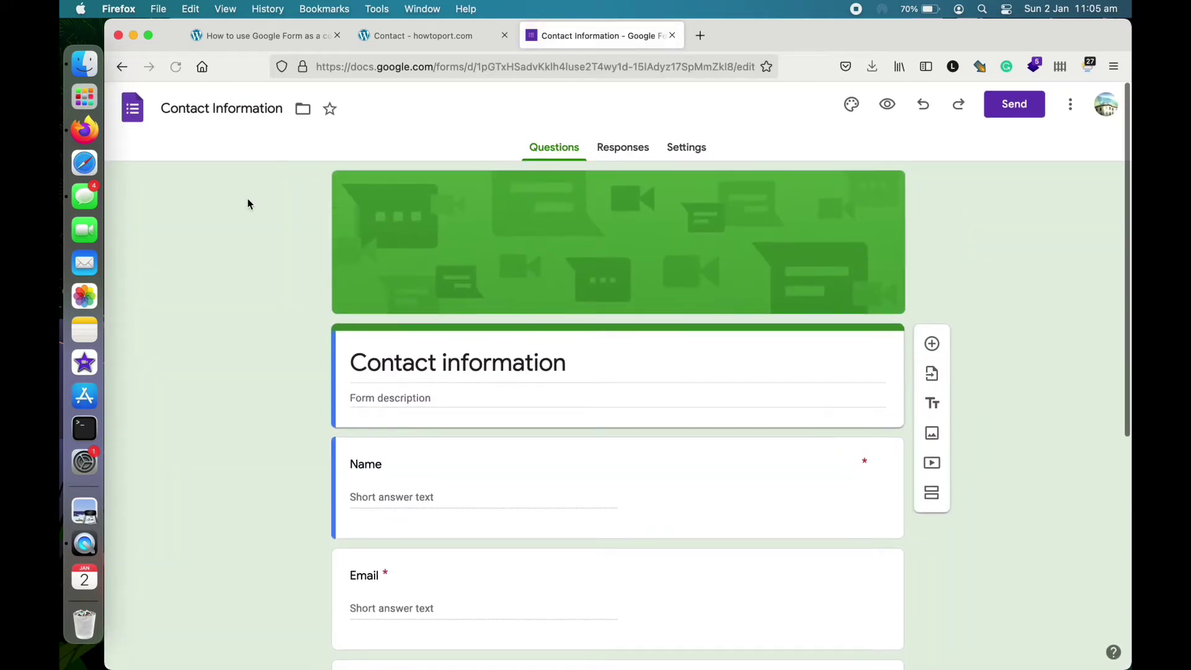
Step: Name the form 'Send me a message' and dismiss the new-look tour prompt
click(266, 109)
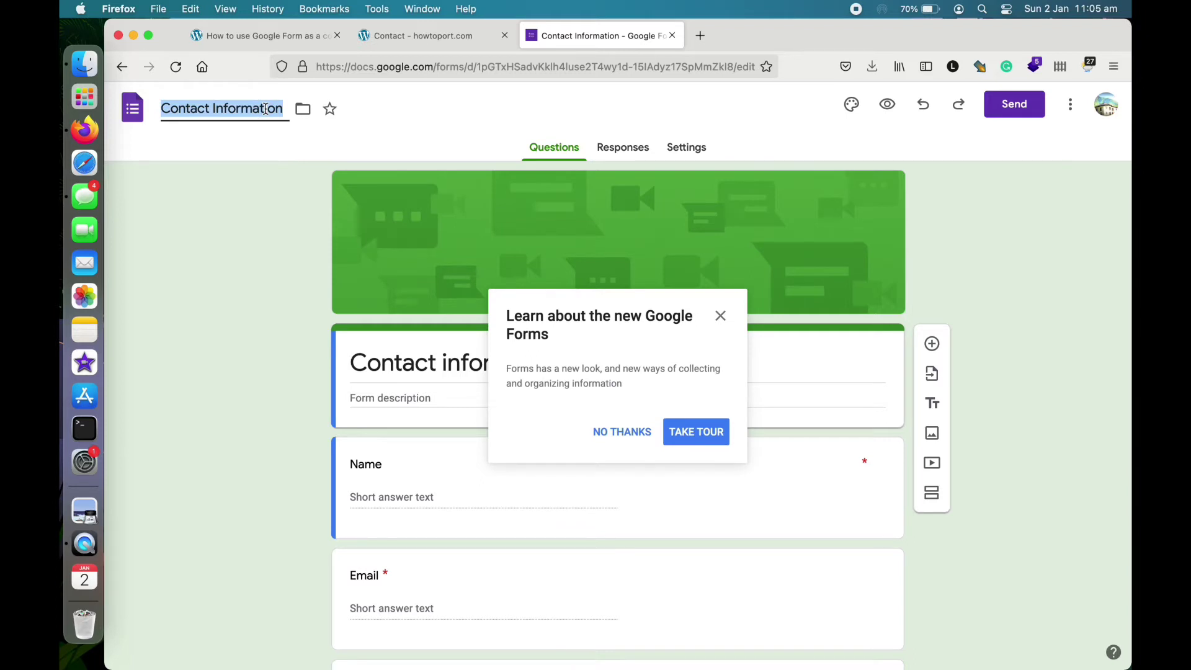
text(Contact)
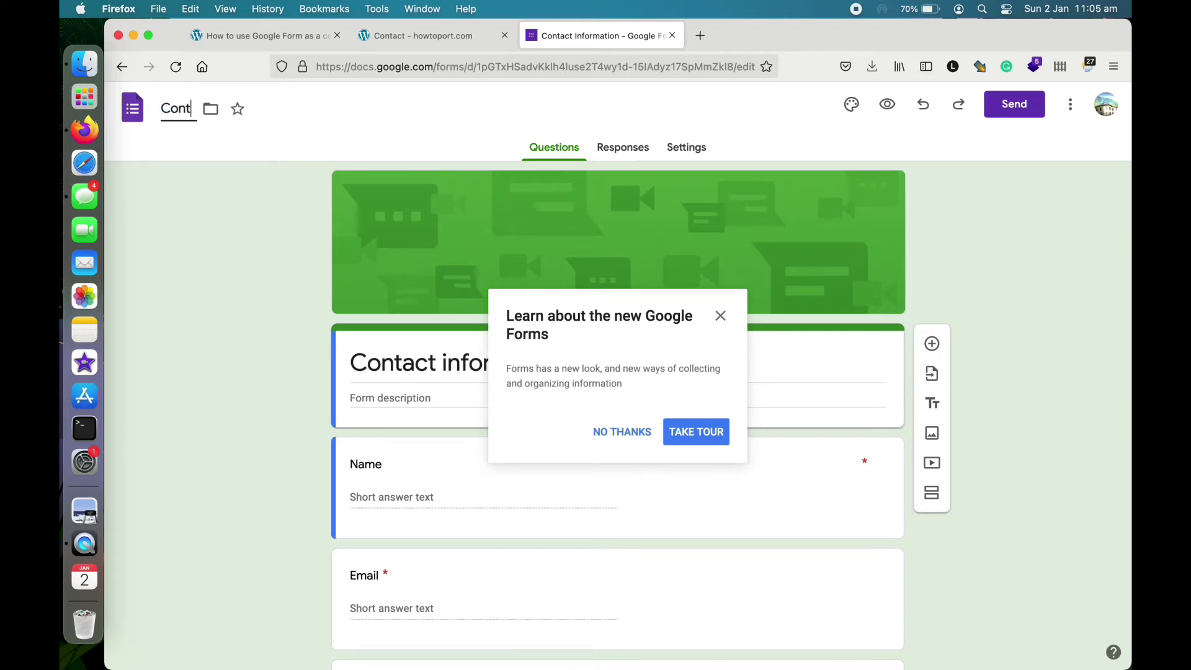
key(BackSpace)
key(BackSpace)
key(BackSpace)
key(BackSpace)
key(BackSpace)
key(BackSpace)
key(BackSpace)
text(Send m)
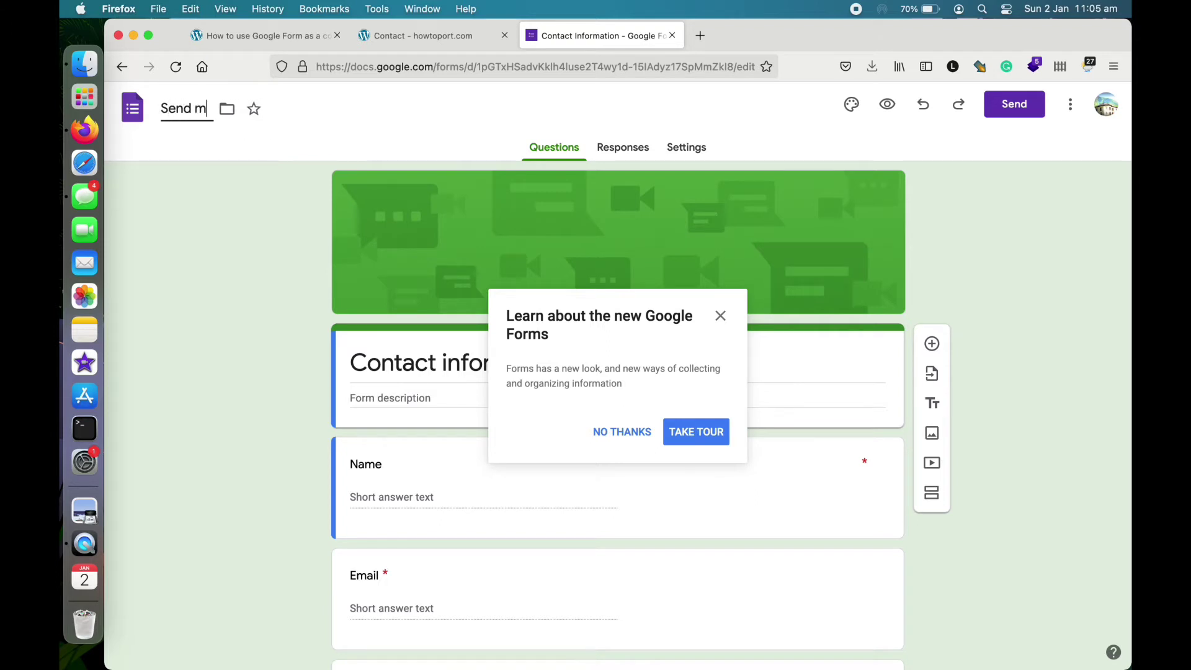
text(e a message)
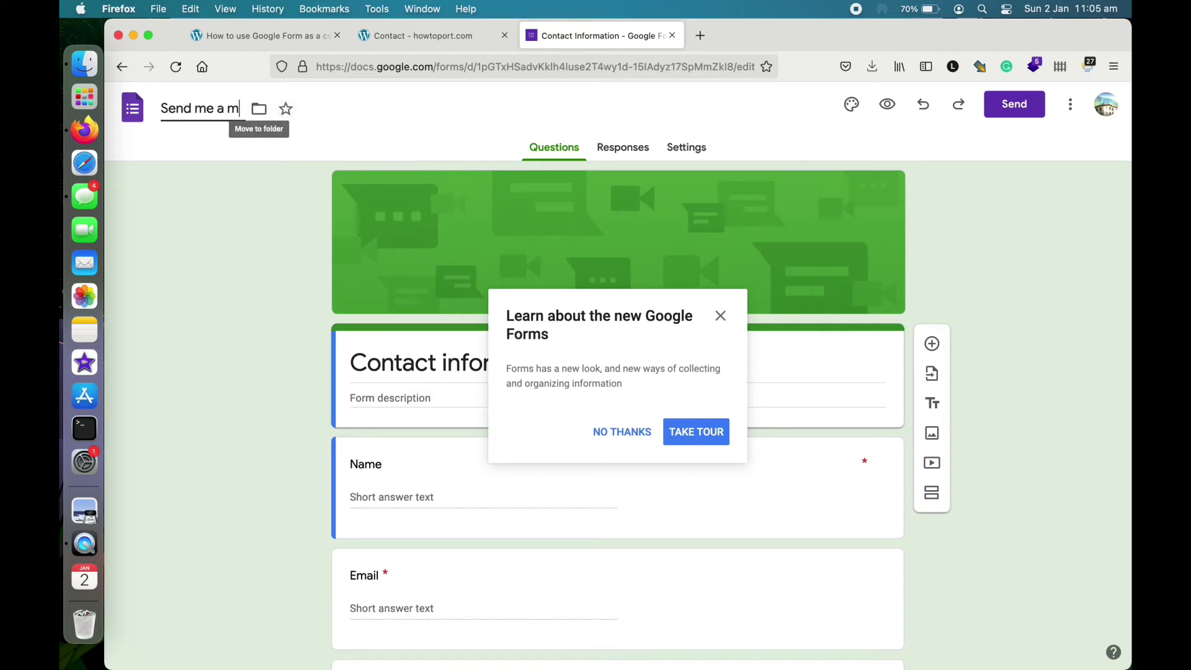
click(205, 228)
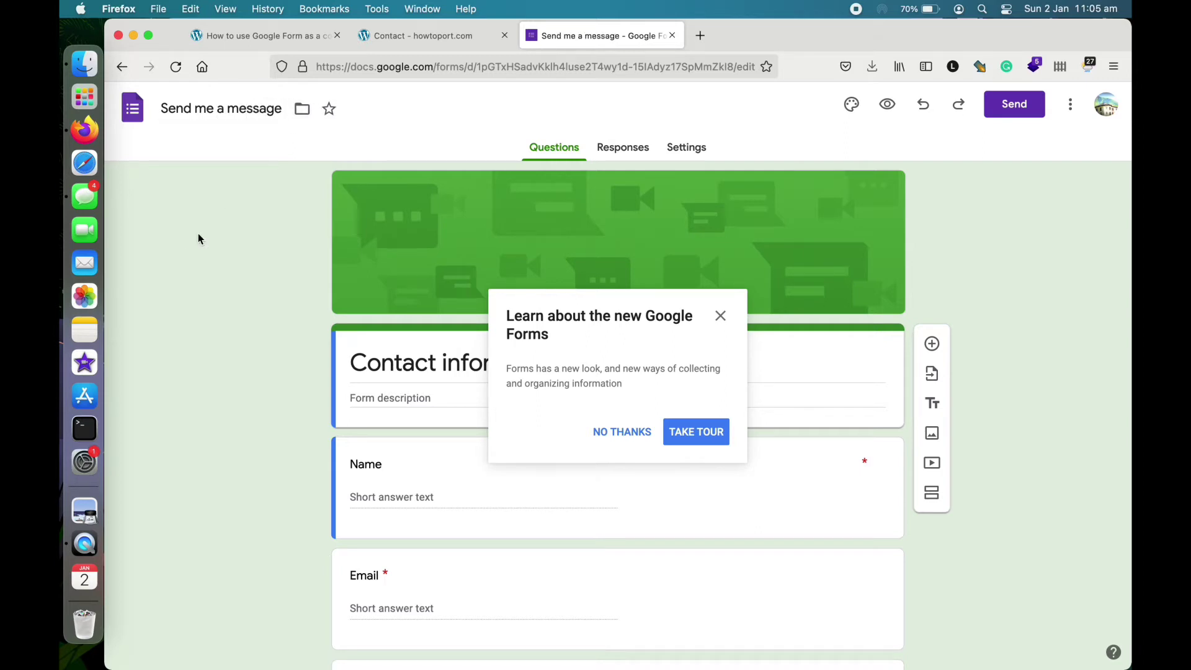
click(638, 428)
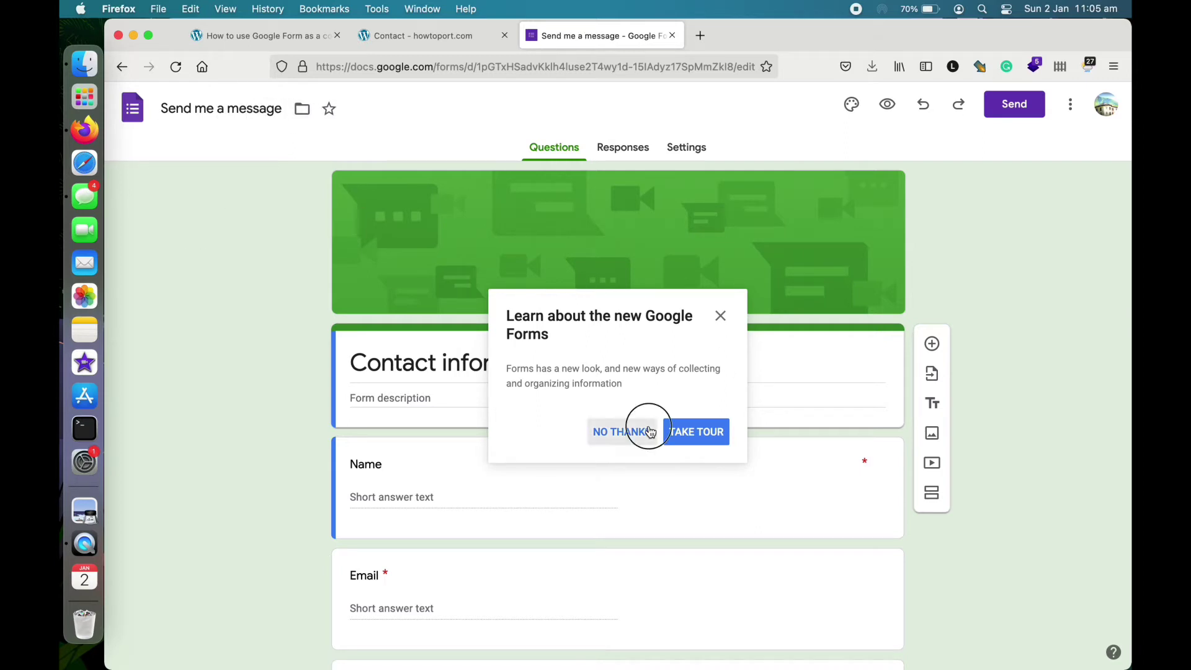
Step: Rename the form to 'contact us - howtoport.com'
click(248, 109)
text(conta)
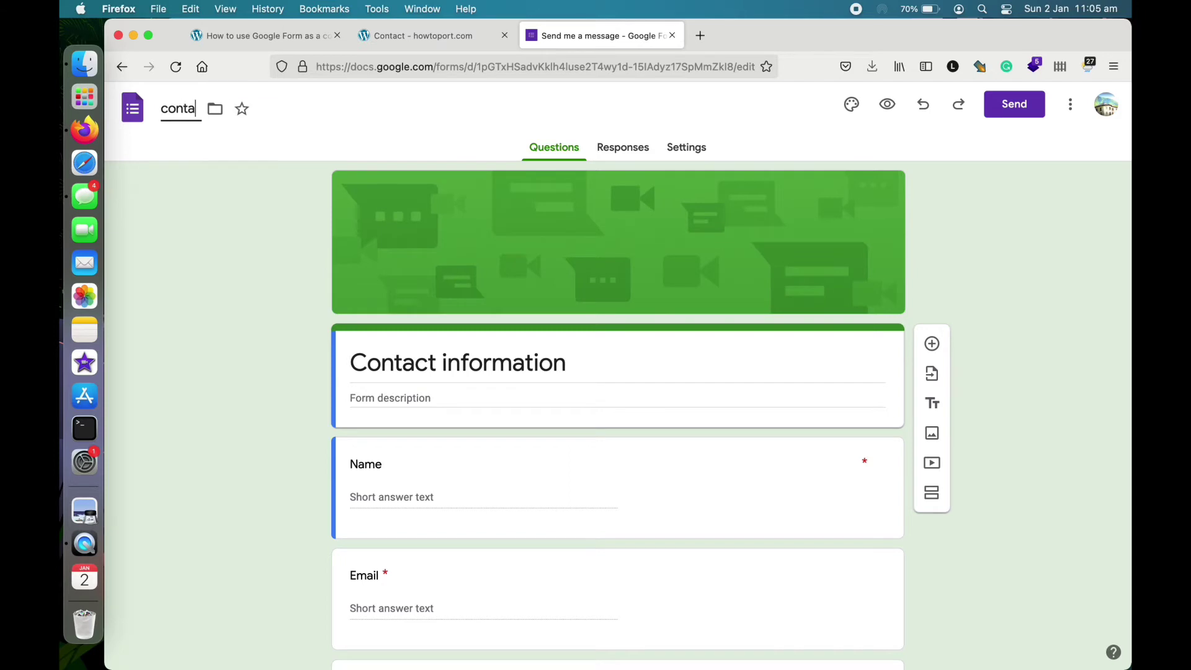
text(ct us-)
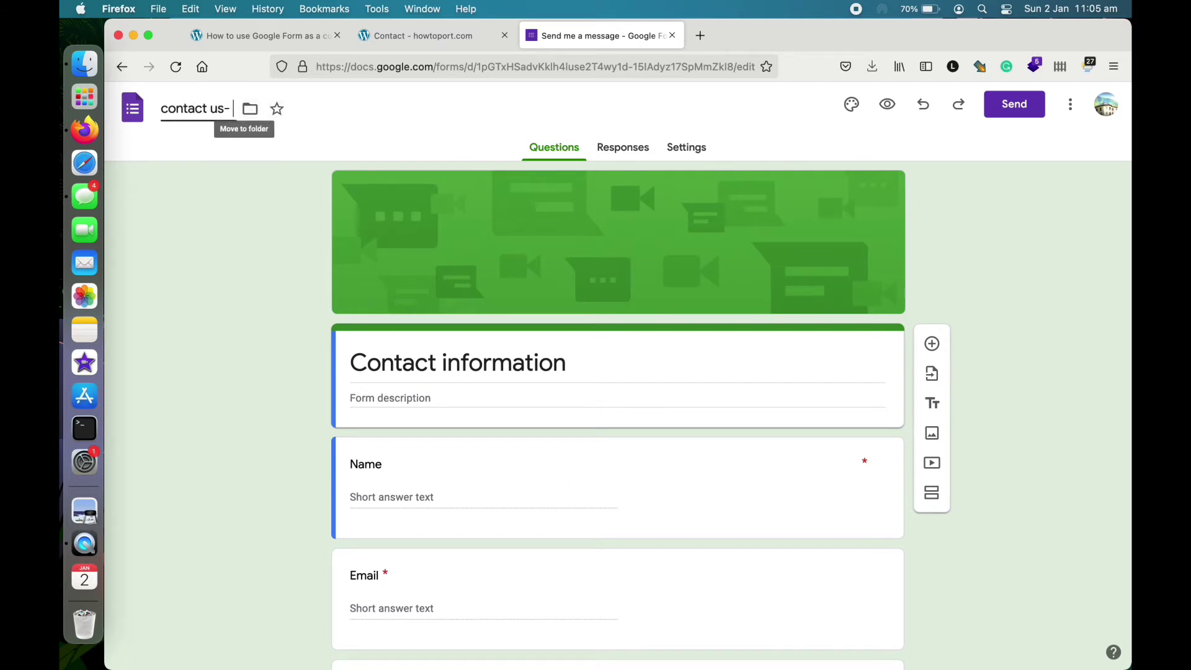
key(BackSpace)
text(- howtoport.com)
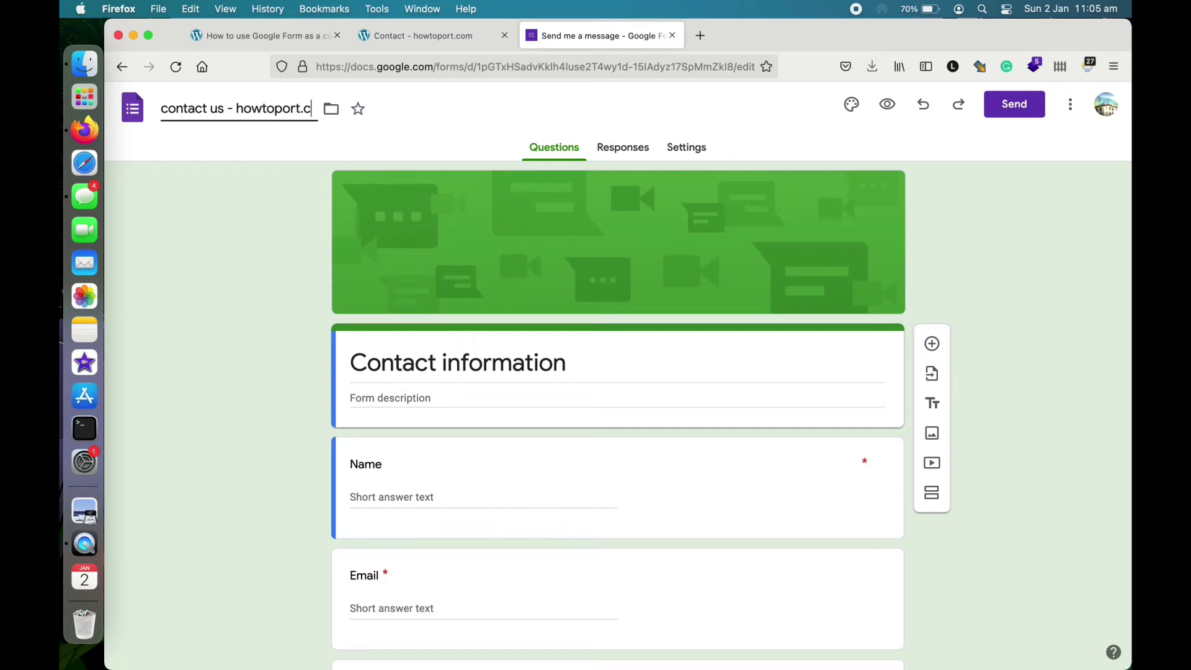
click(152, 206)
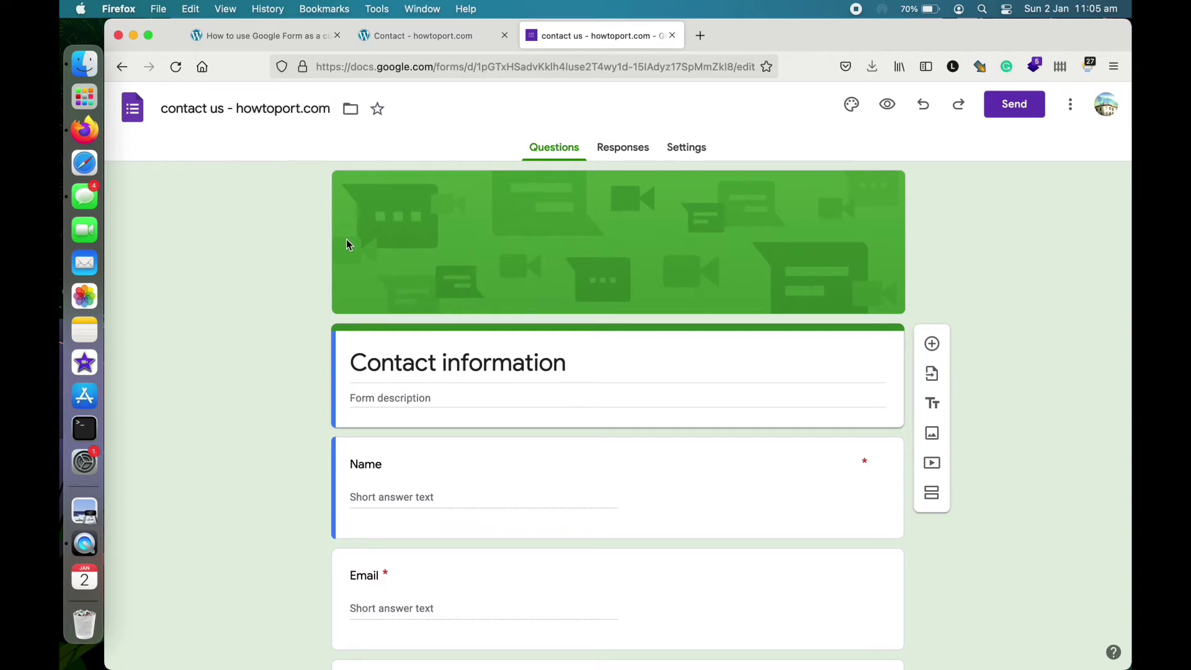
scroll(346, 244, down, 1)
Step: Open the Customize Theme panel after glancing at Responses and the Contact page
click(617, 155)
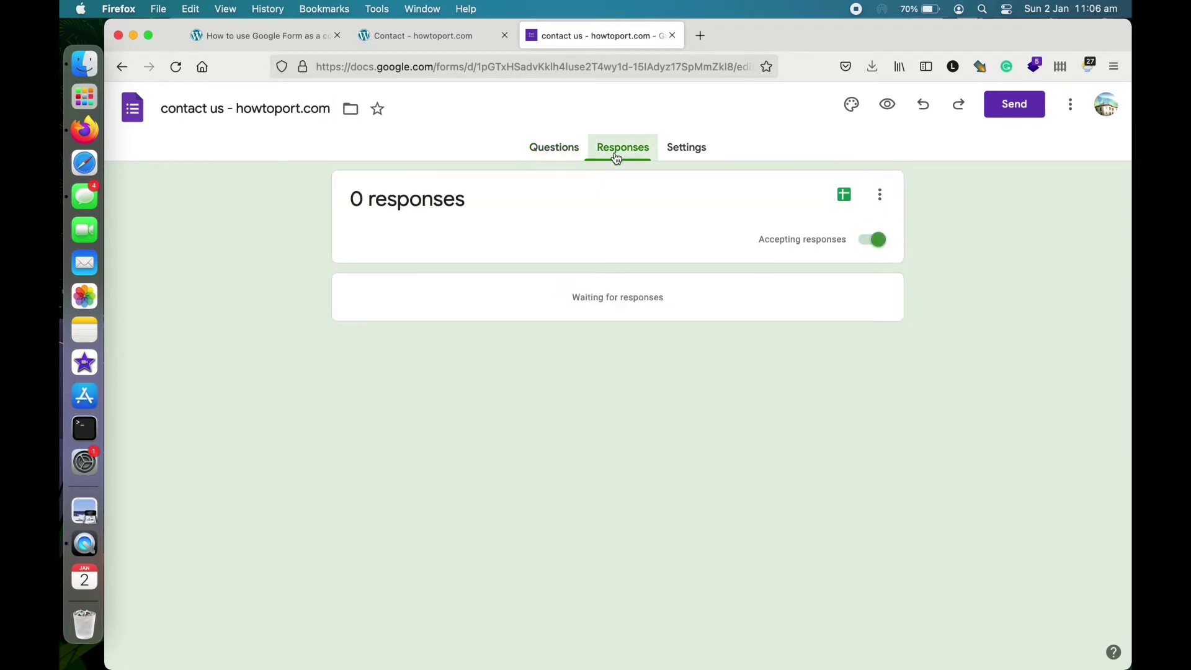
click(550, 153)
scroll(537, 305, down, 1)
click(535, 313)
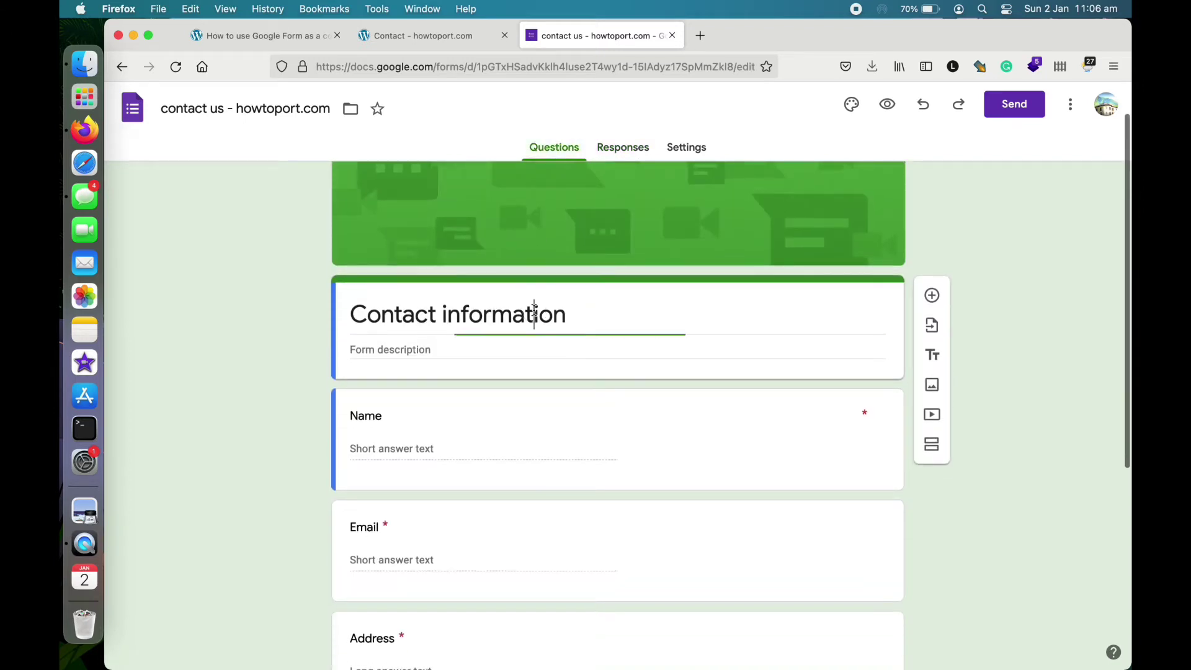
click(247, 288)
scroll(246, 287, up, 1)
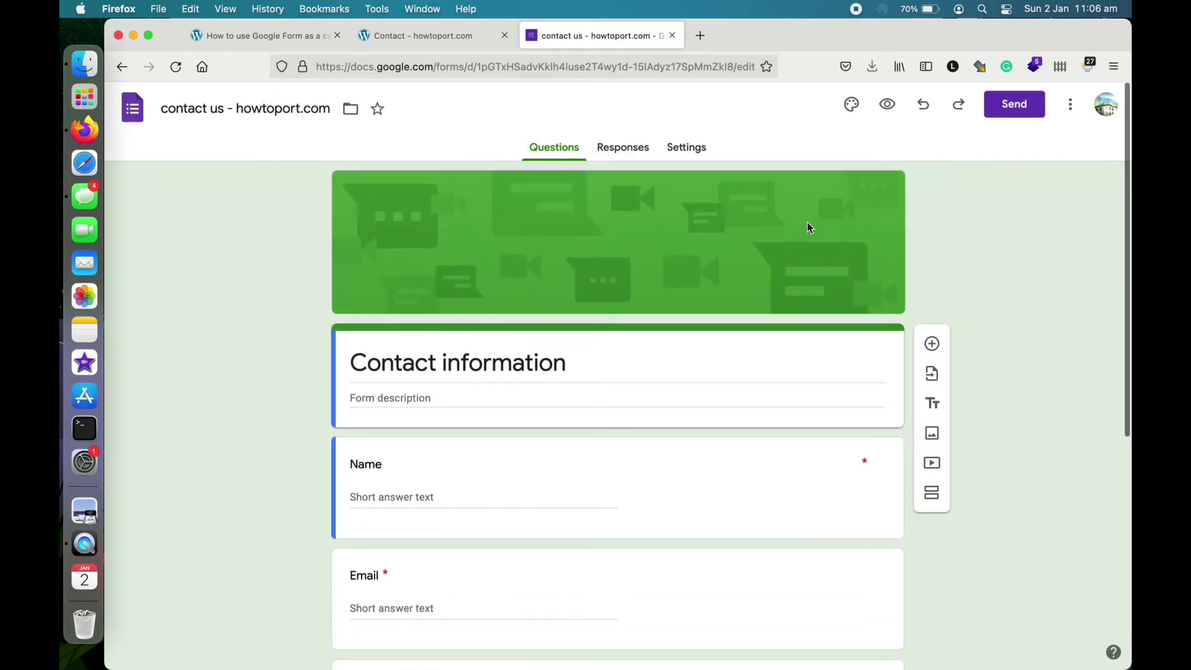
click(851, 104)
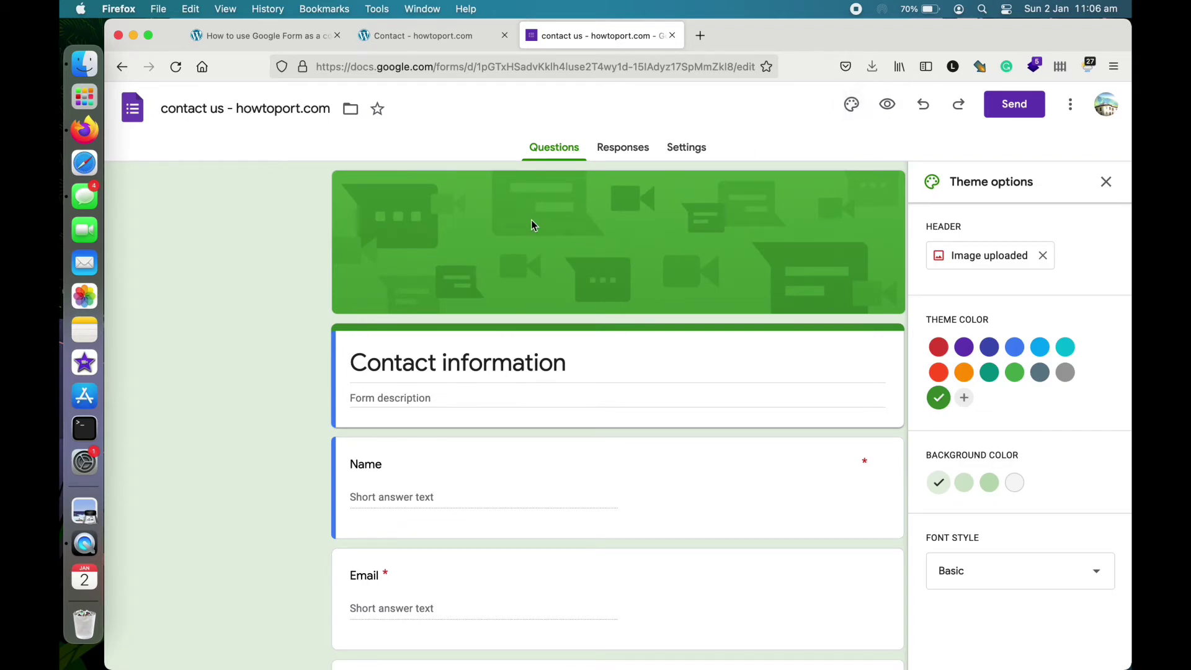
click(428, 36)
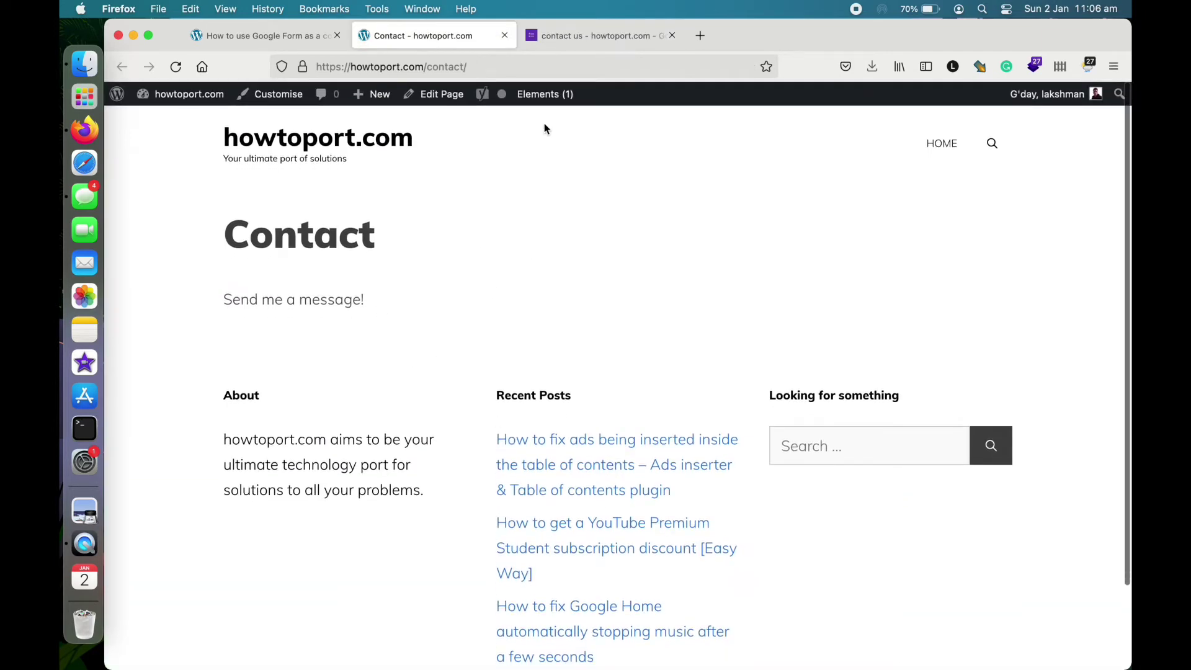
click(622, 39)
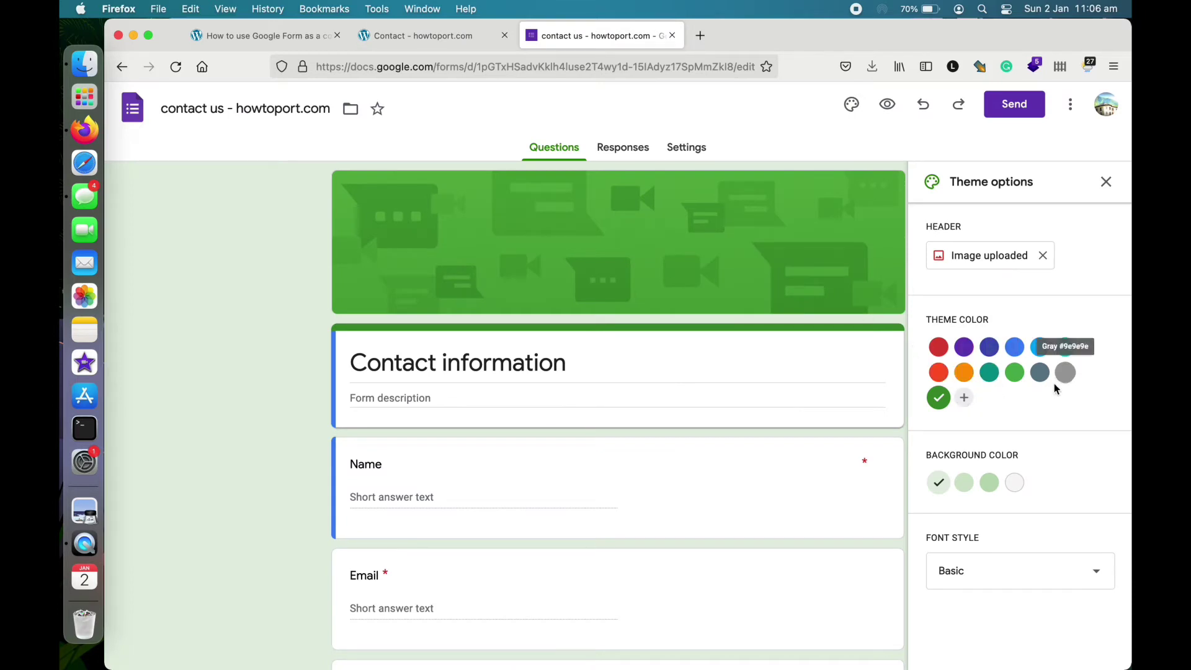
Step: Remove the header image, use the white background, and add custom theme colour #ffffff
click(1043, 255)
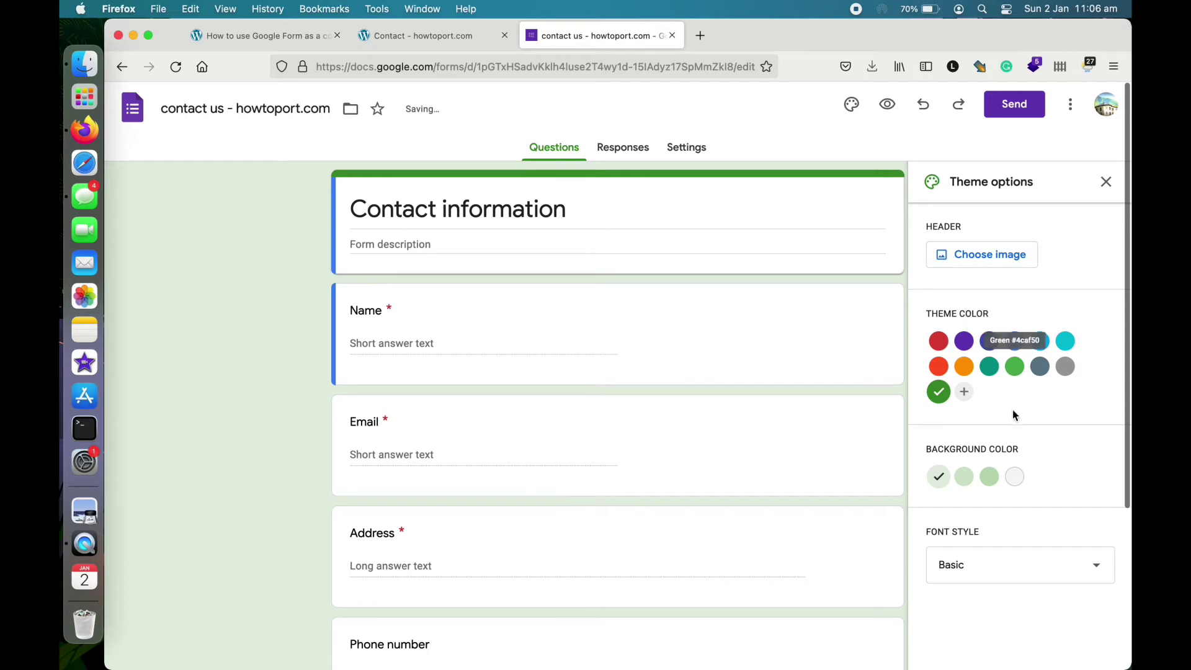
click(1014, 477)
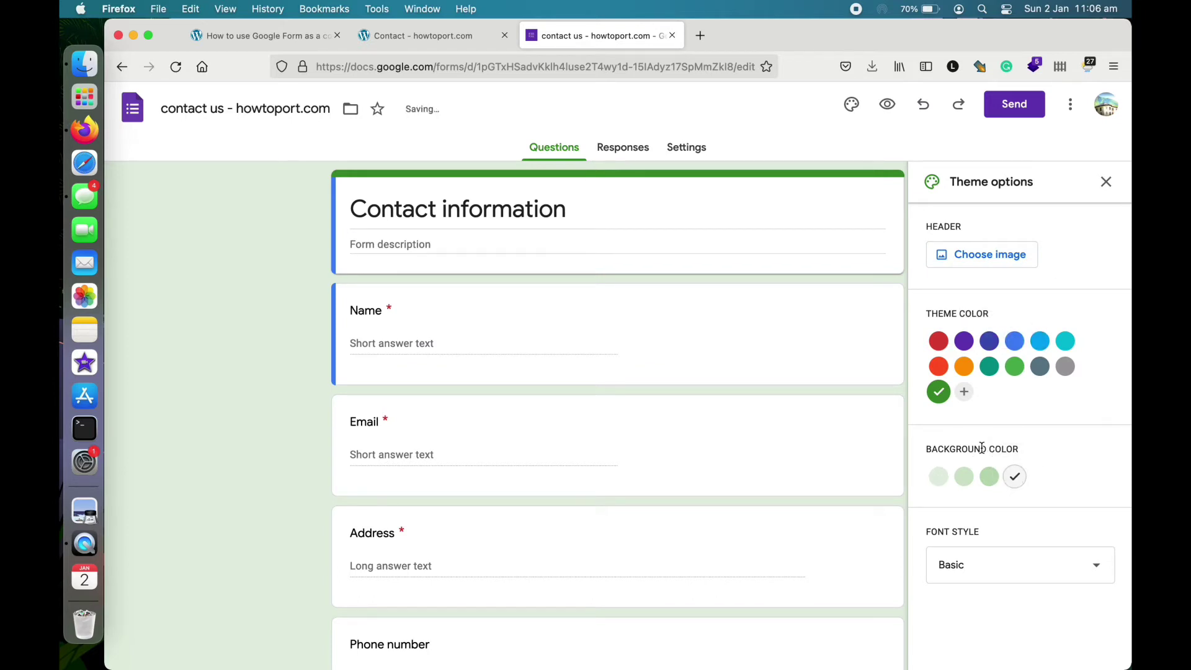
click(964, 391)
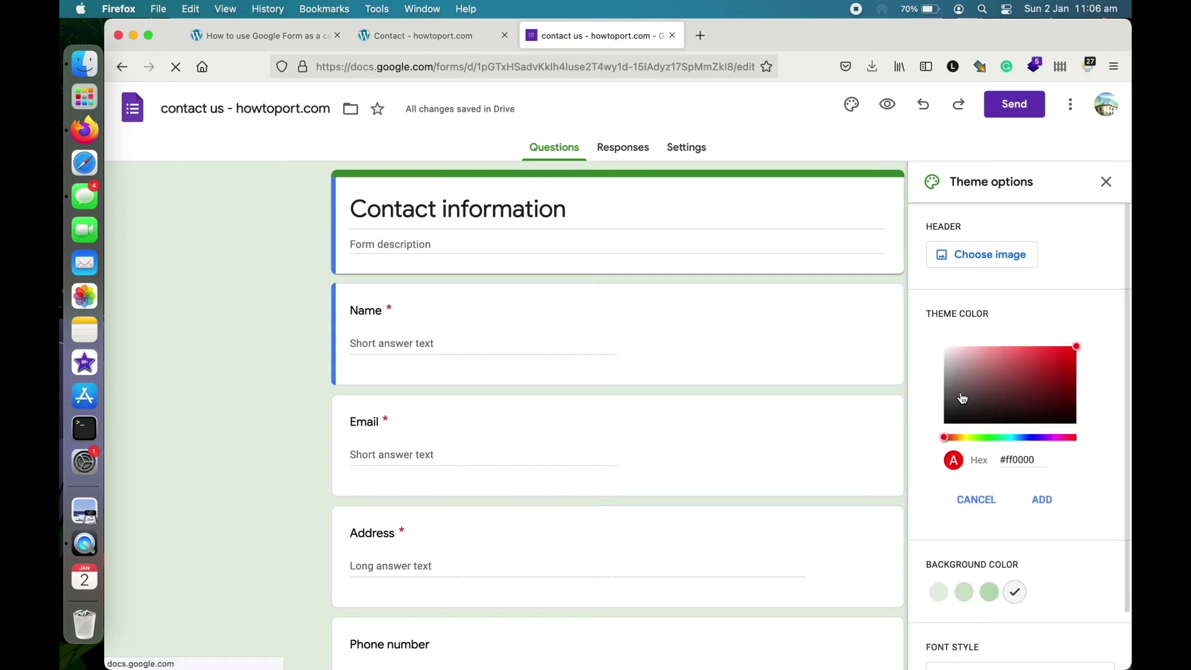
click(952, 349)
drag(952, 349, 925, 307)
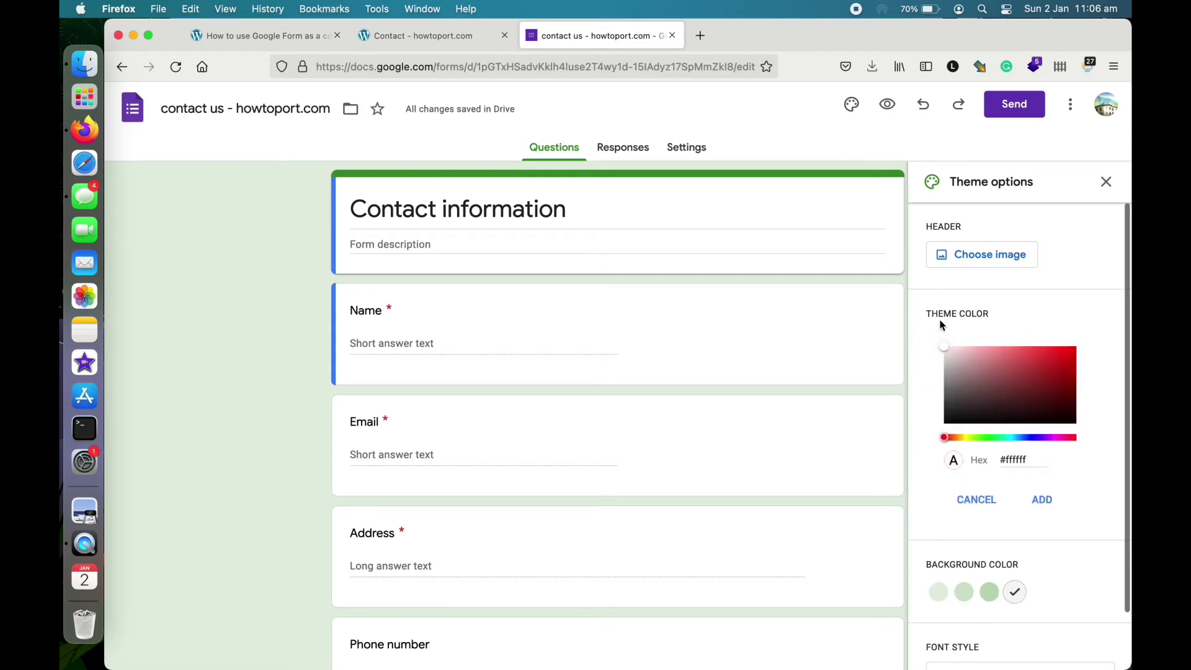
click(941, 345)
click(1042, 500)
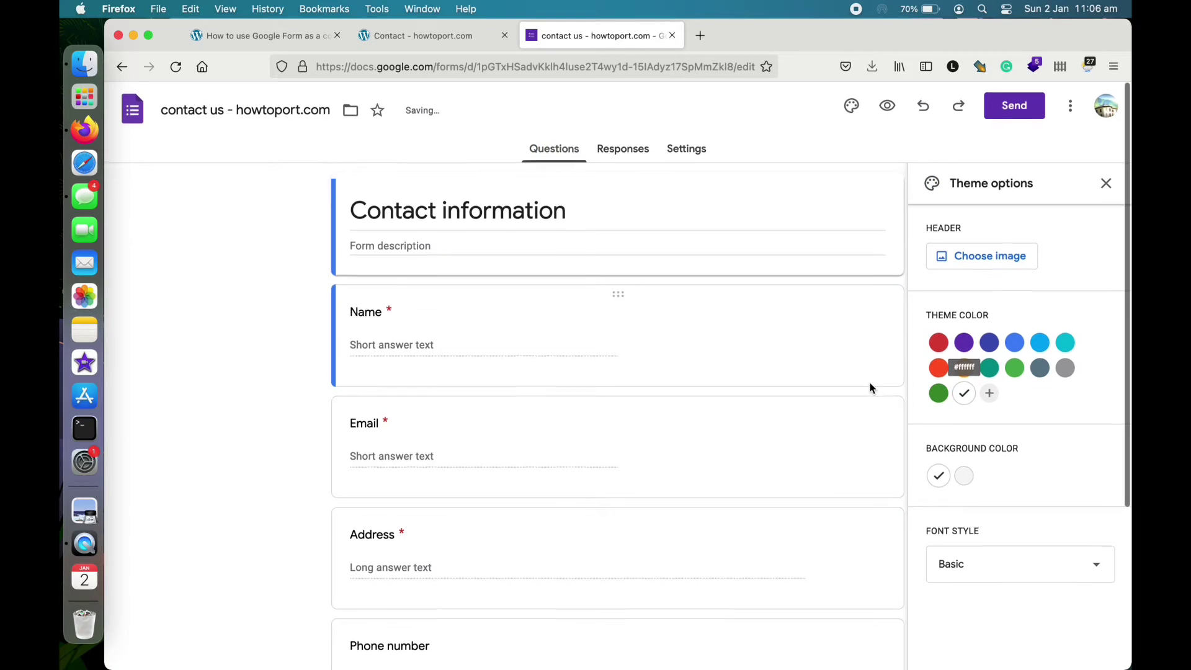
Step: Keep the Basic font style for the form
scroll(797, 381, down, 4)
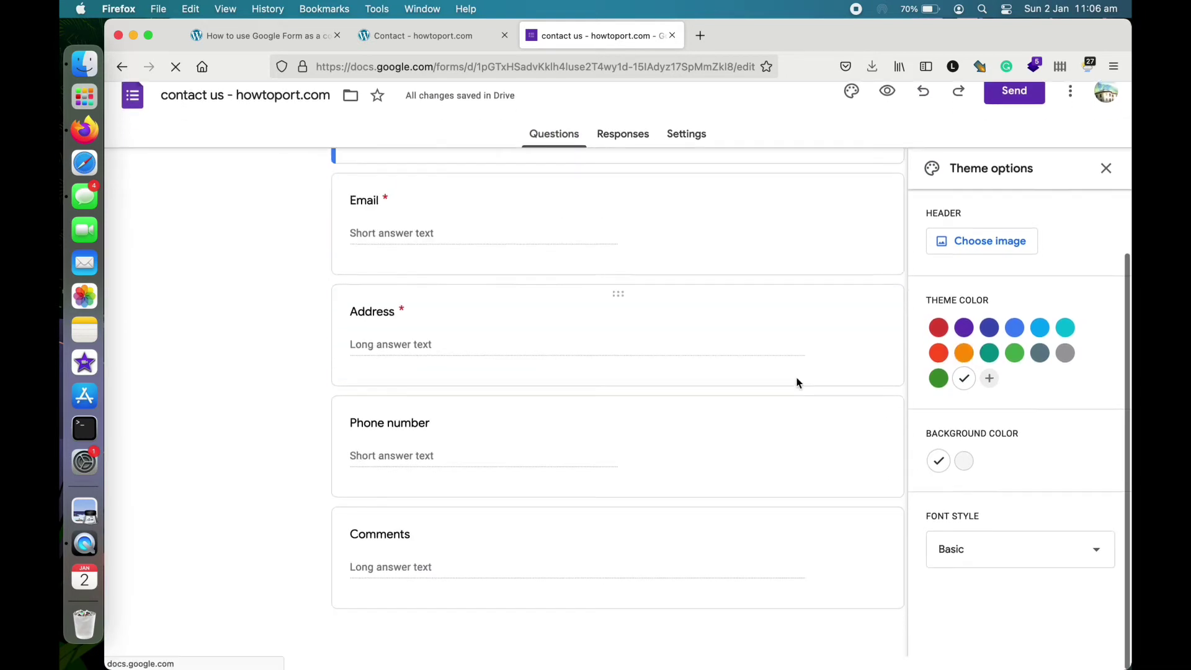
scroll(797, 382, up, 4)
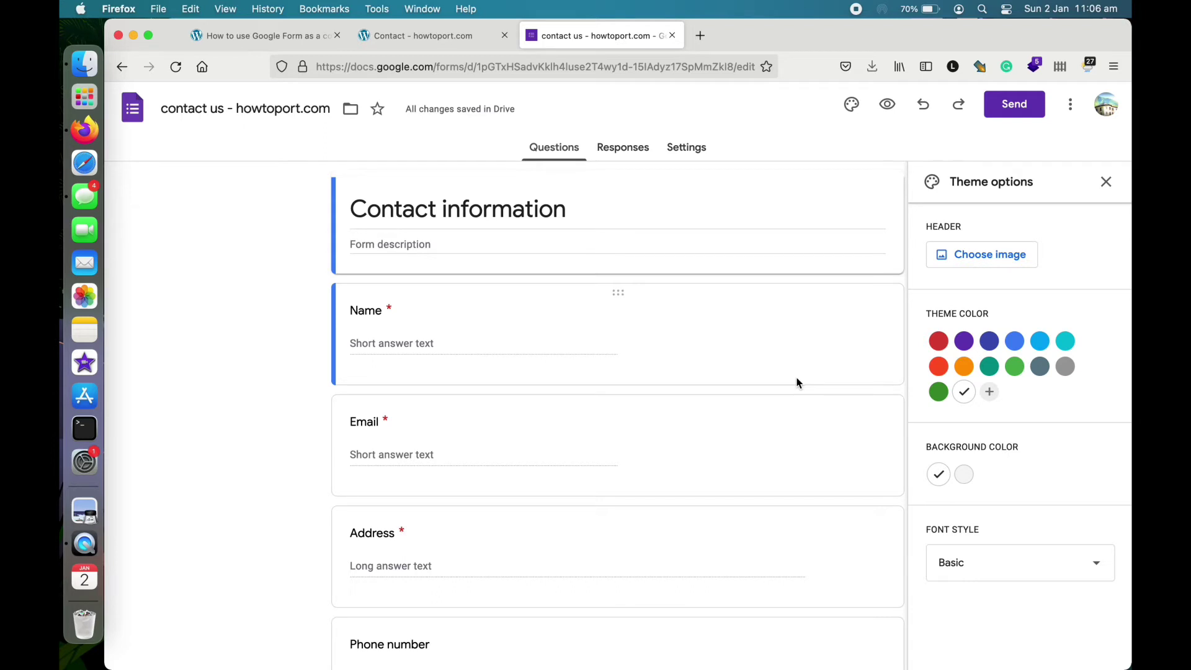
click(973, 566)
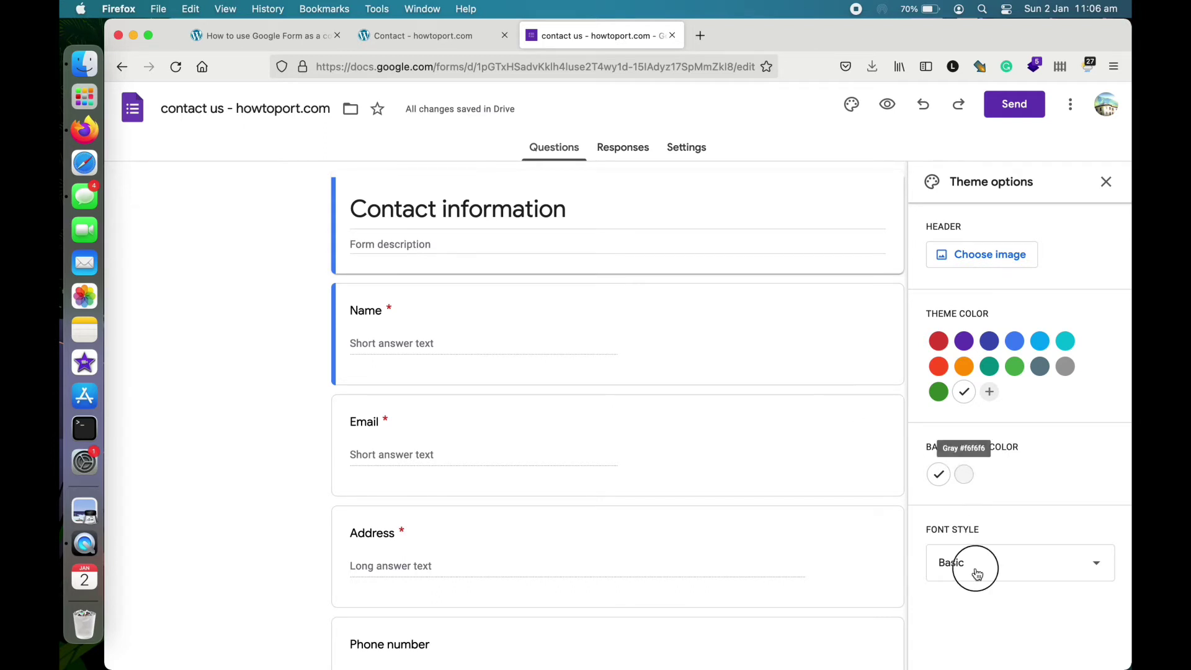
scroll(976, 606, down, 2)
scroll(977, 607, up, 2)
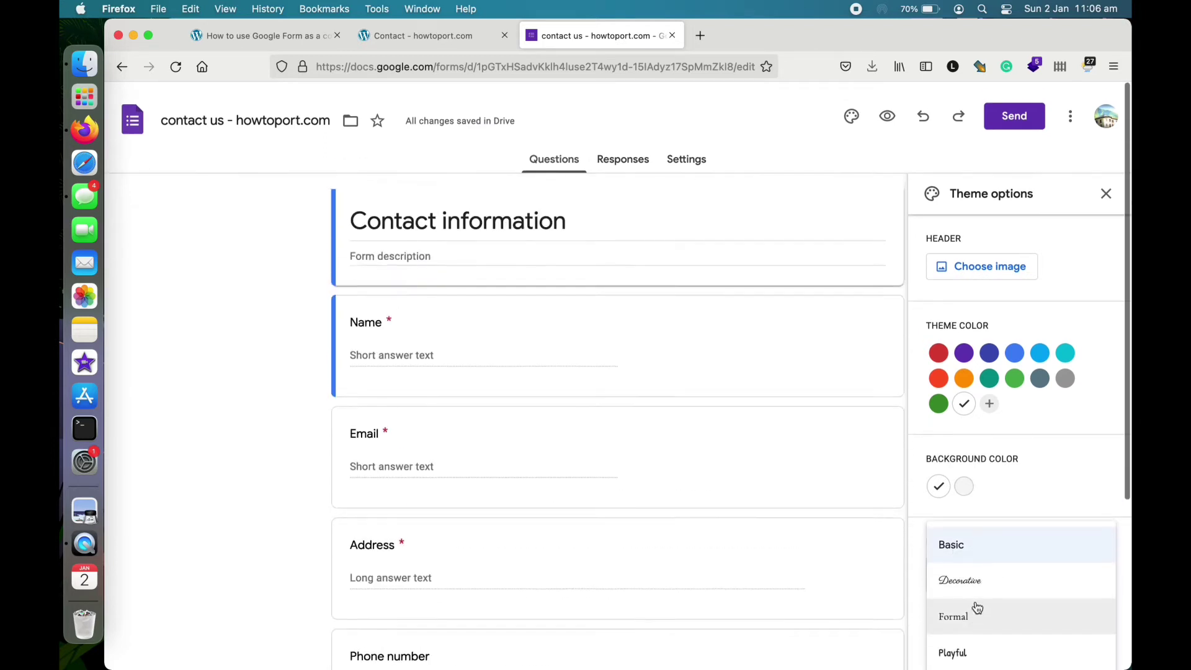
click(1033, 499)
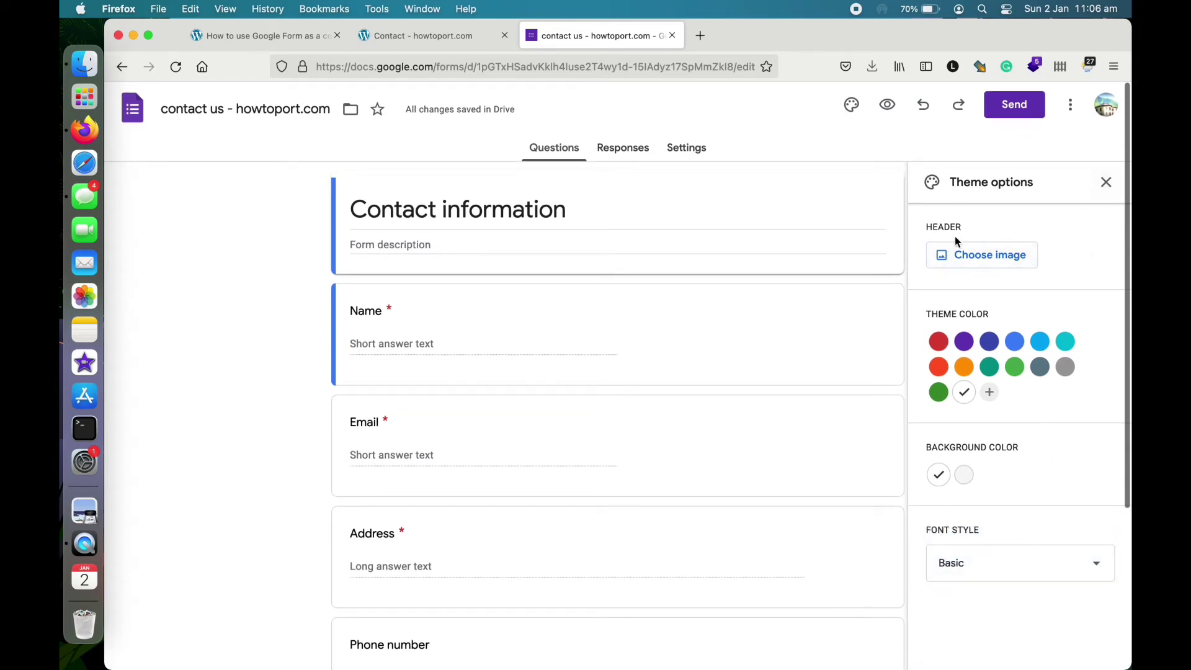
Step: Close Theme options and replace the 'Contact information' title with 'Send us a message!'
click(1105, 183)
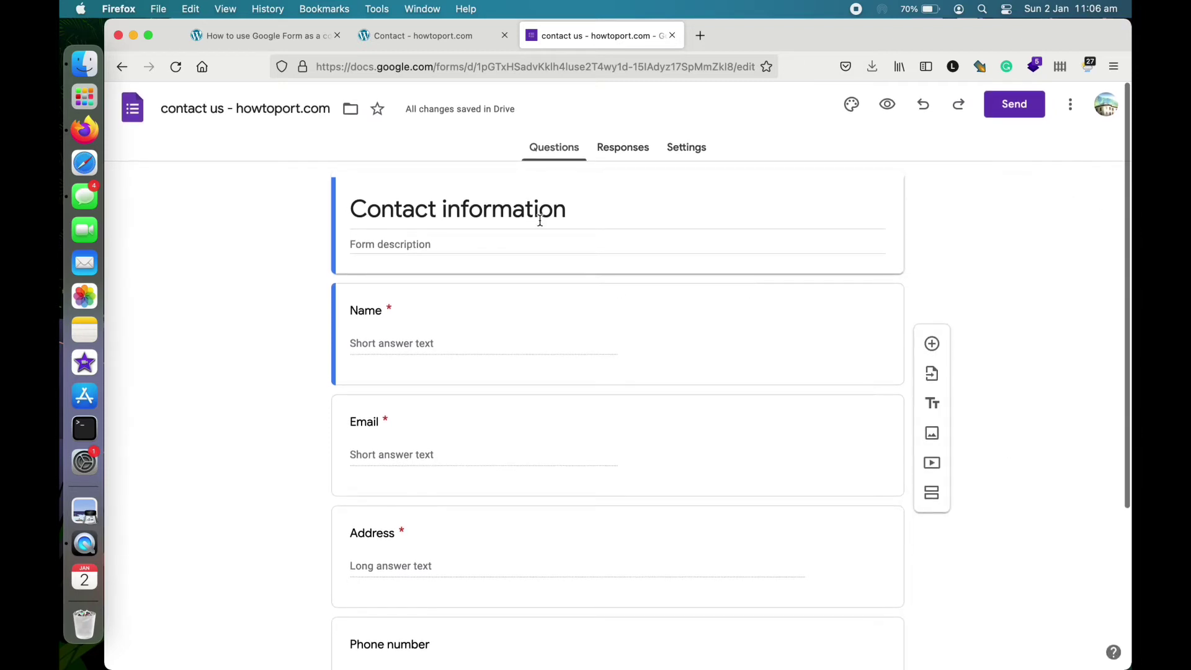
scroll(515, 433, down, 2)
scroll(516, 433, up, 2)
click(426, 249)
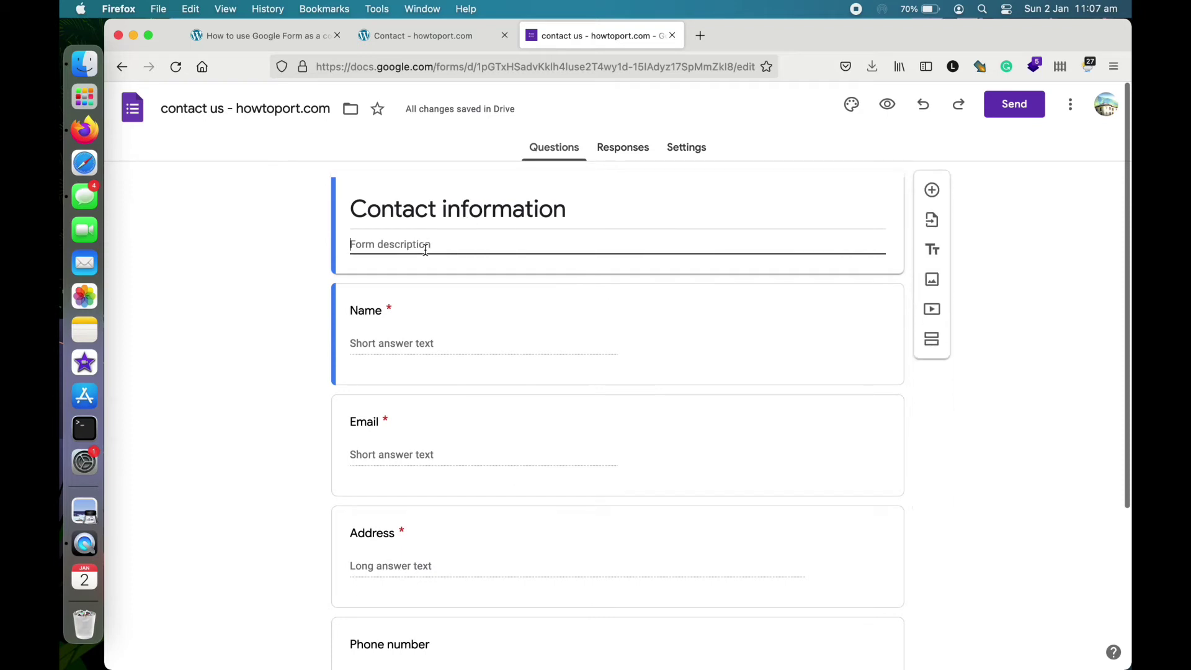
triple_click(453, 217)
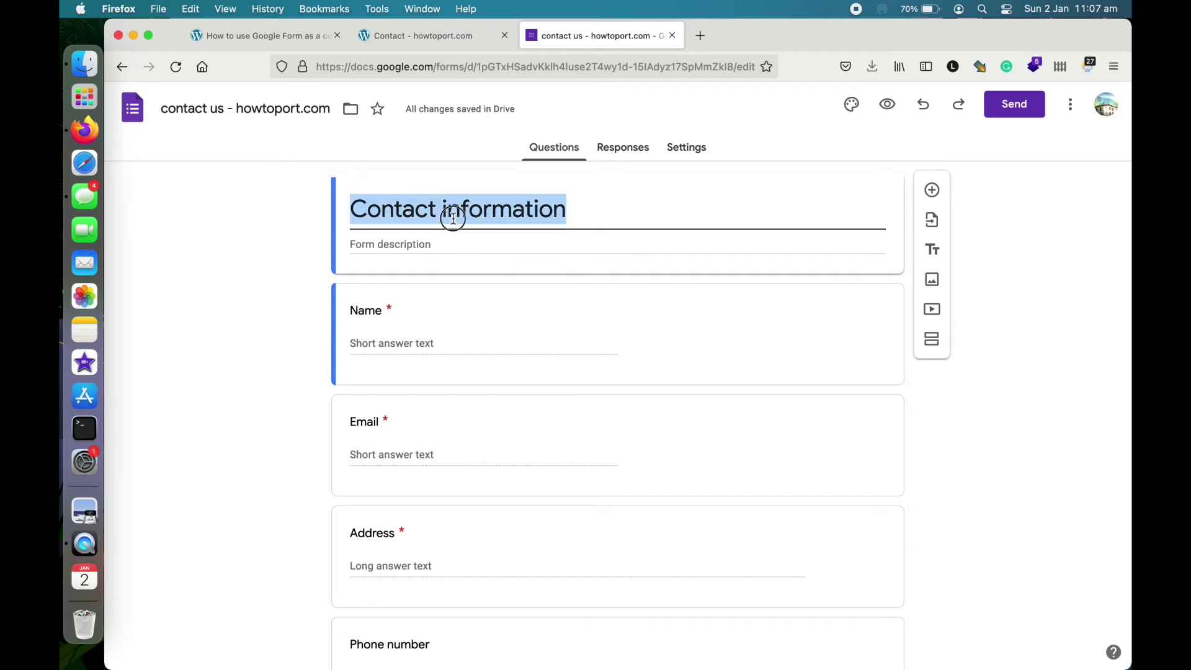
text(Send me)
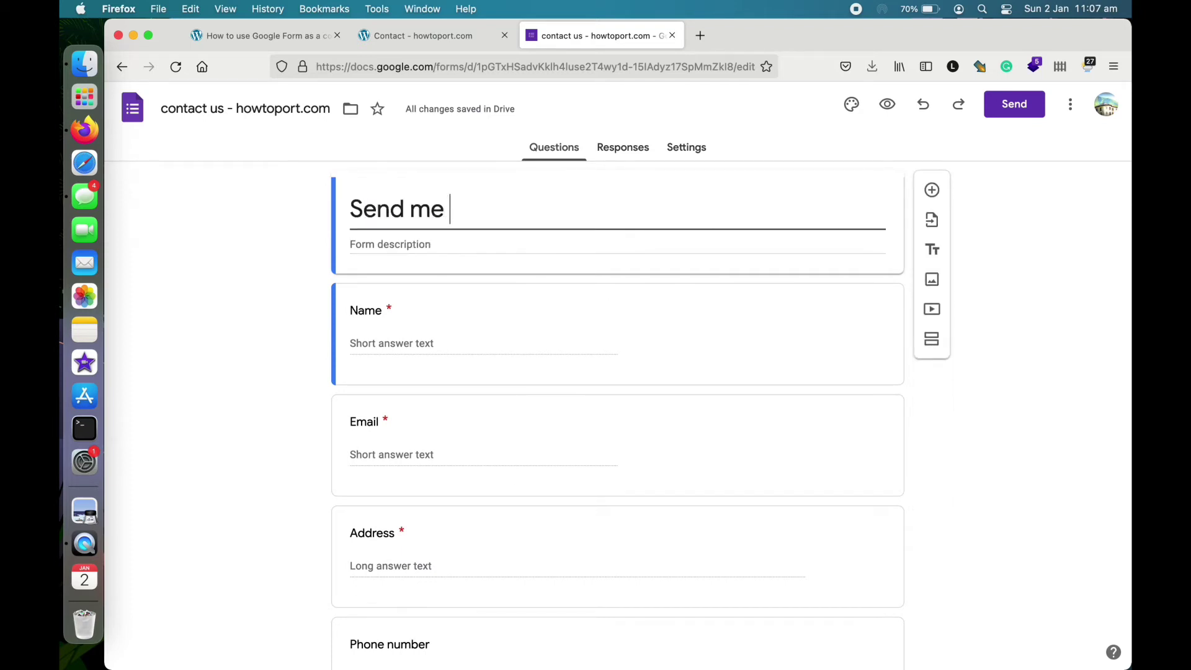
key(BackSpace)
key(BackSpace)
text(us a )
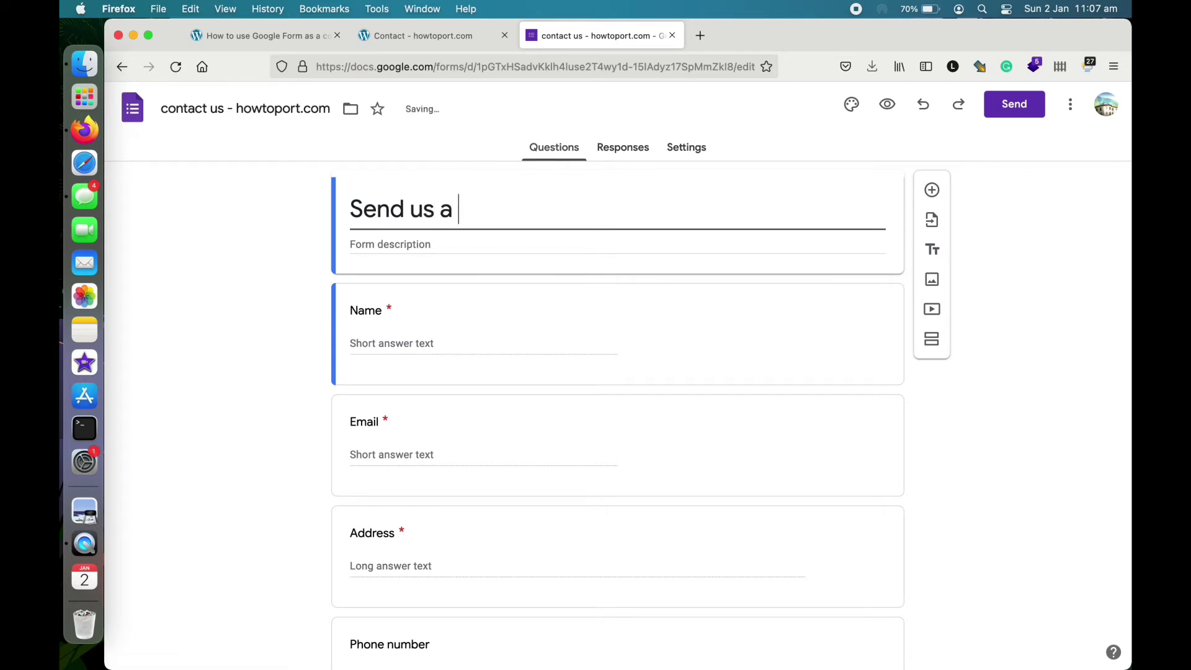
text(message!)
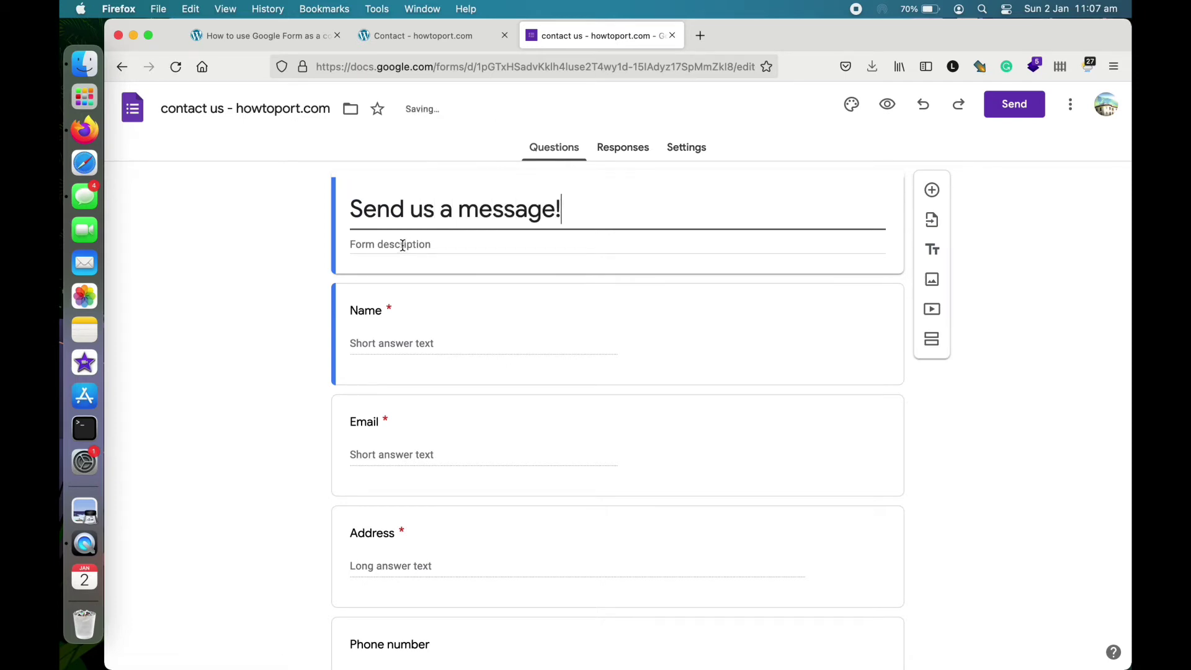
click(392, 244)
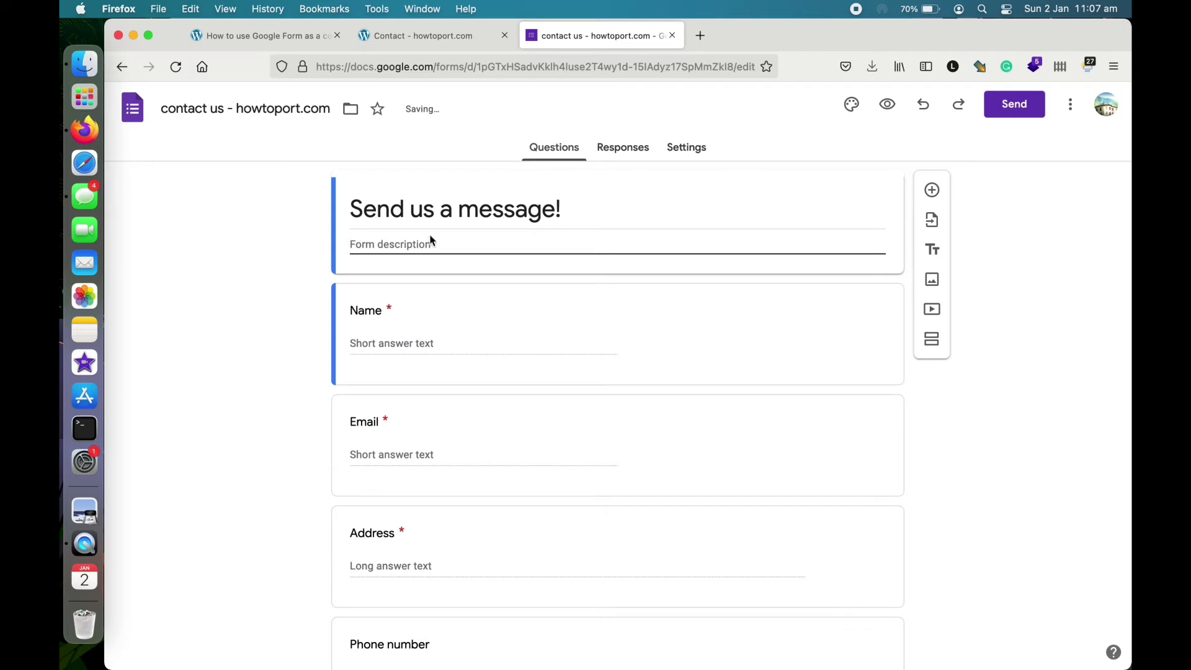
click(279, 300)
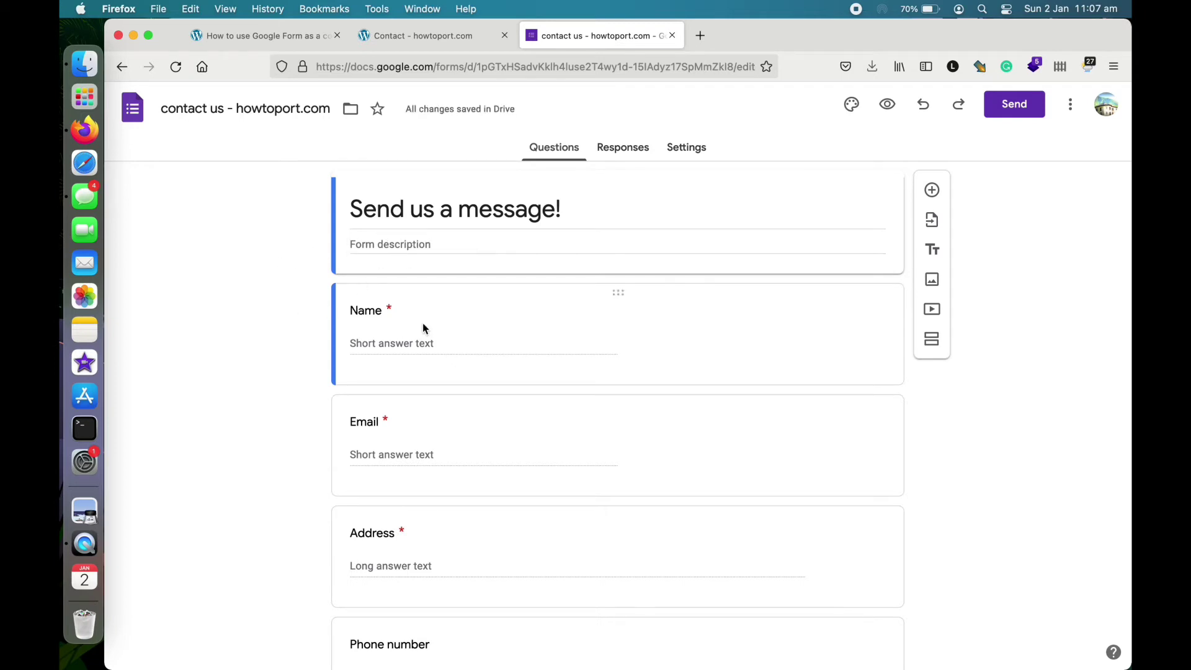
Step: Delete the Address and Phone number questions
scroll(411, 419, down, 4)
click(409, 421)
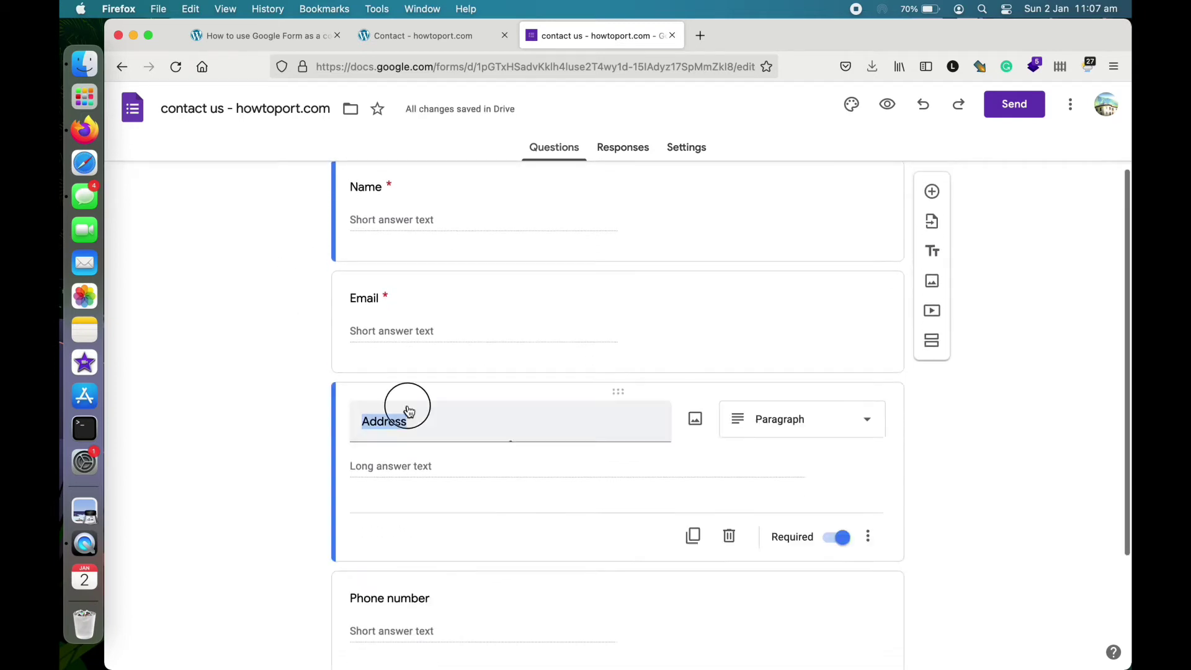
click(730, 536)
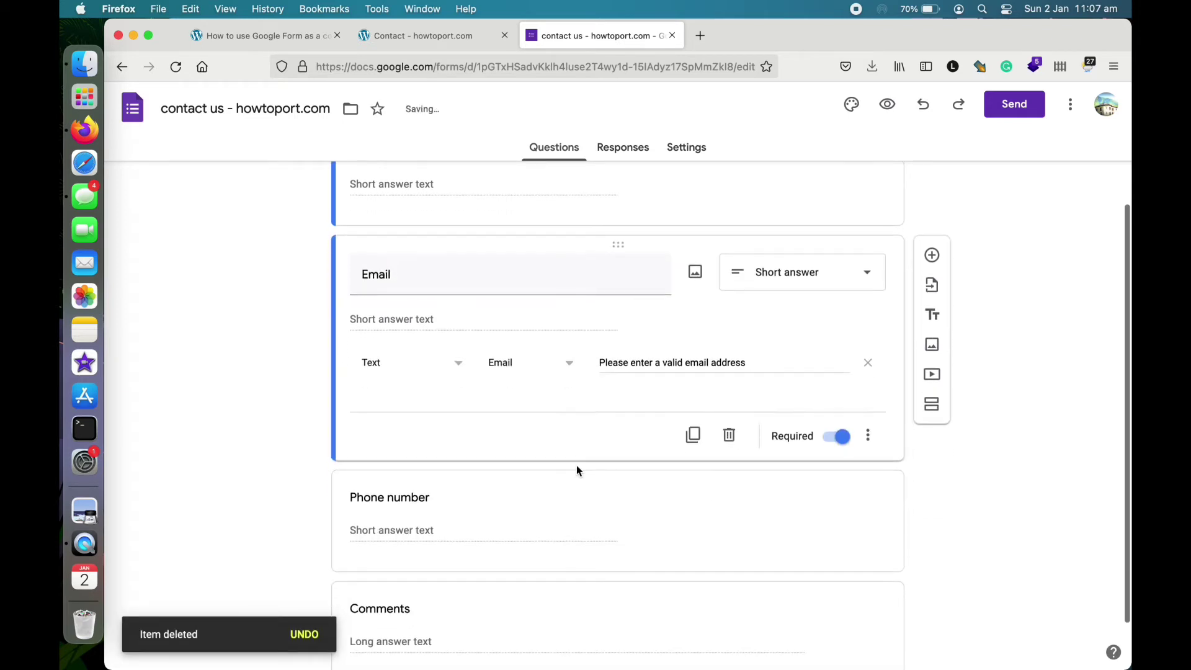
click(553, 441)
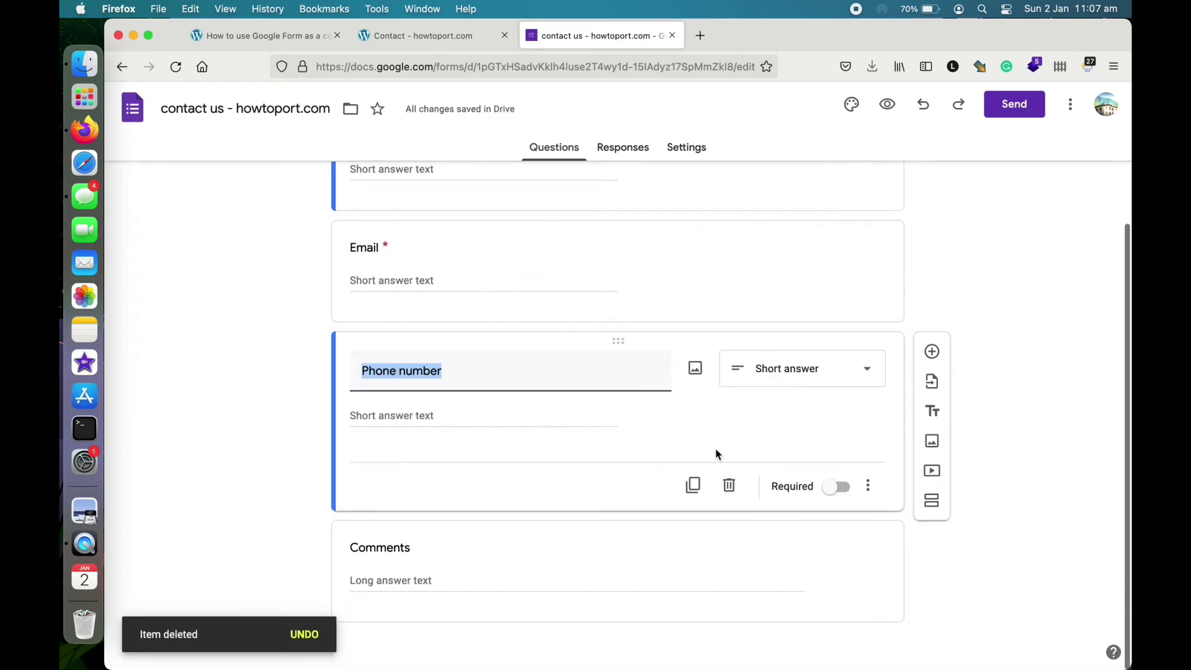
click(730, 485)
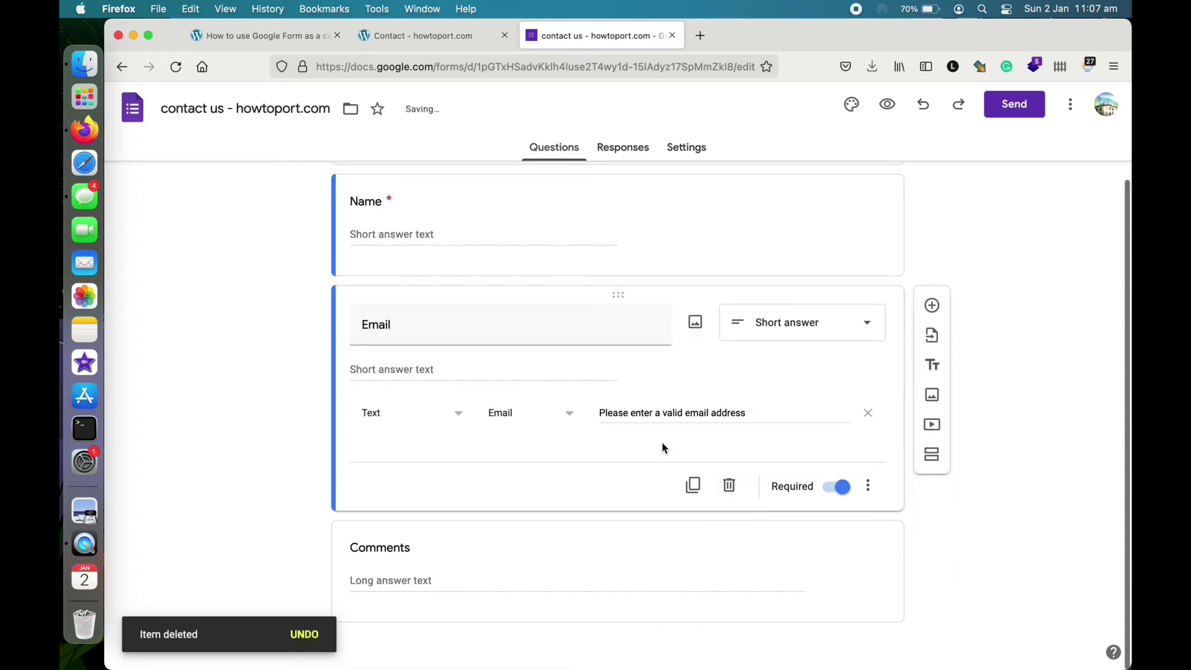
Step: Retitle the Comments question to 'Message' and make it required
click(385, 550)
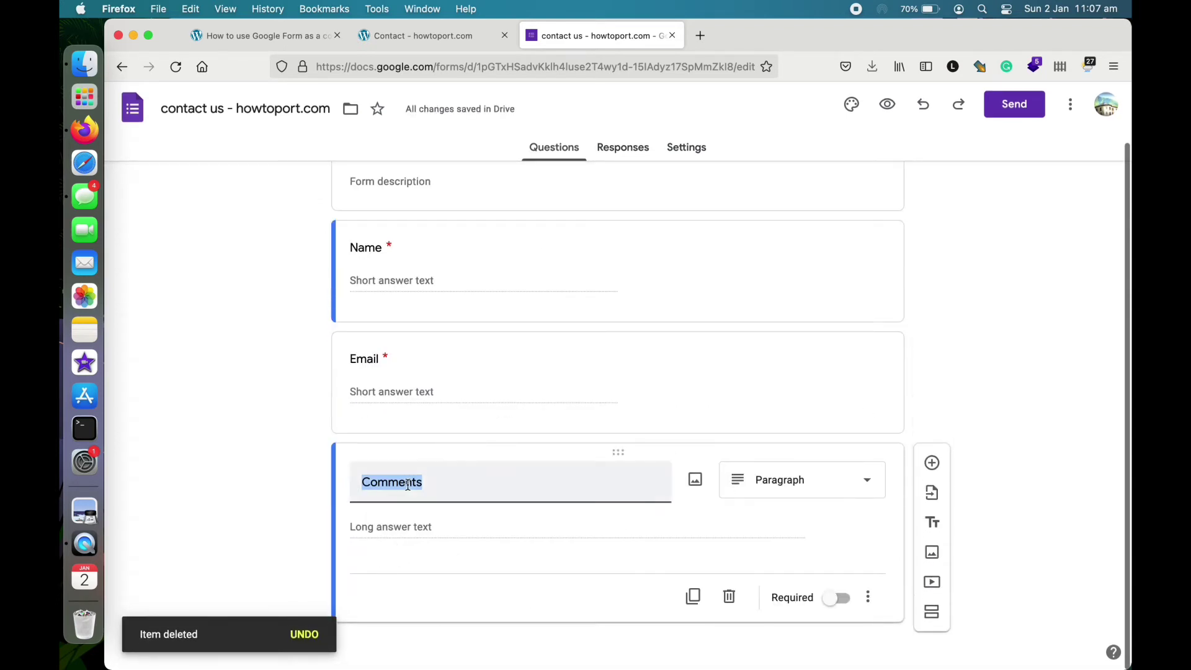
text(Message)
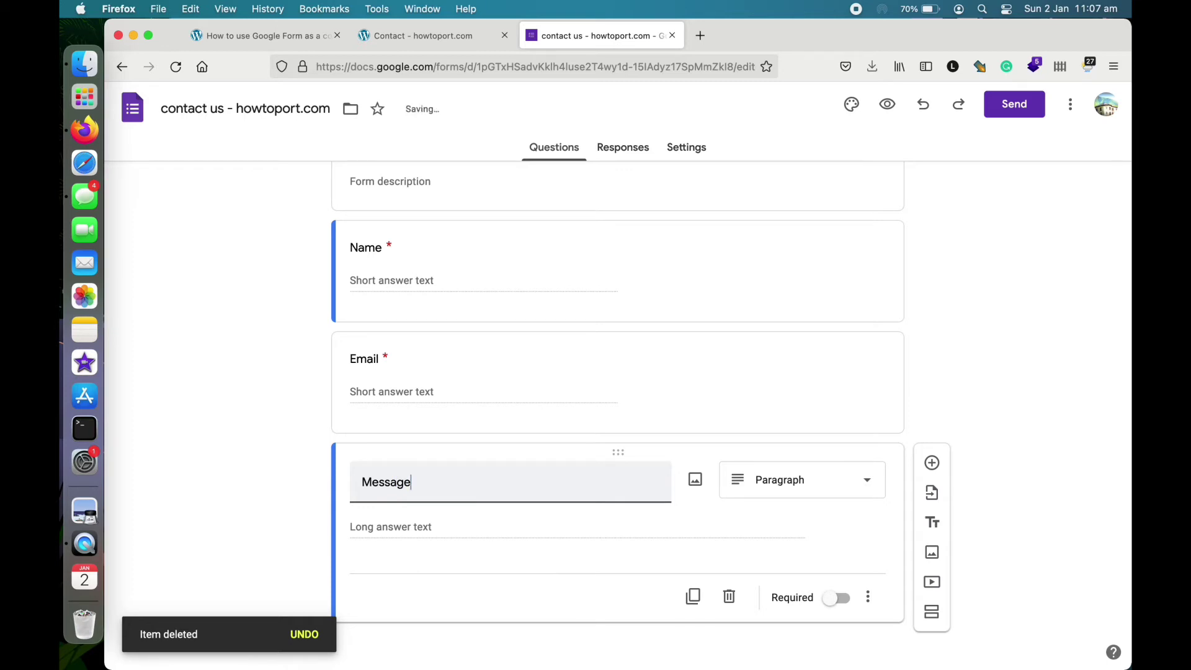
click(834, 599)
scroll(718, 524, up, 2)
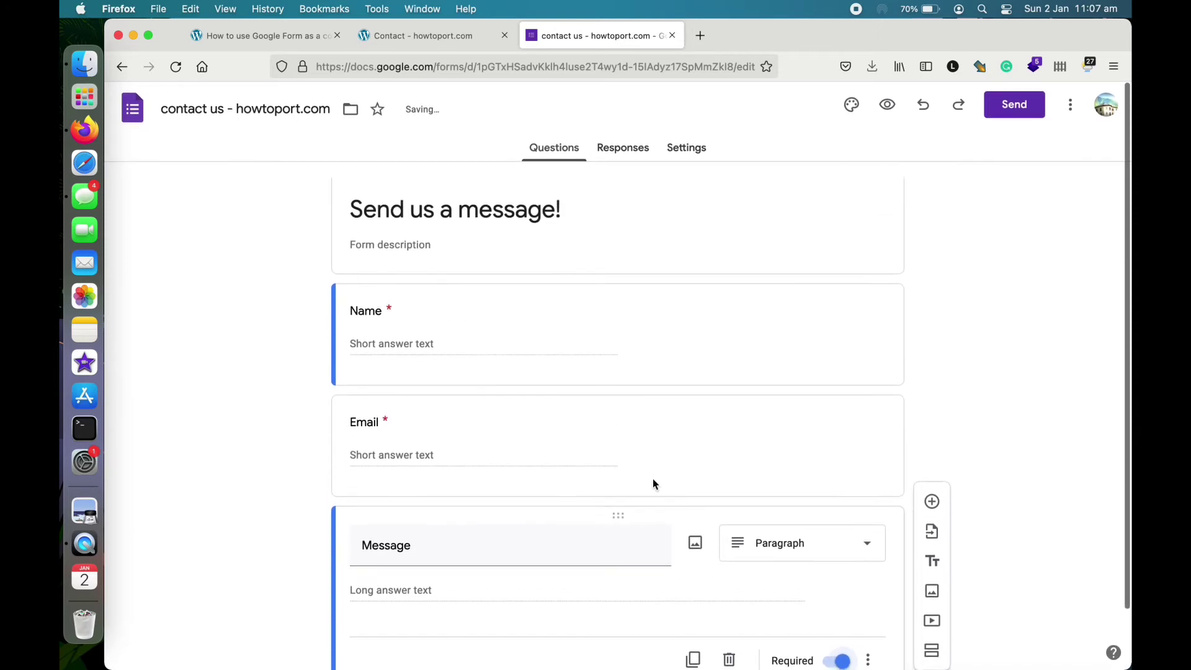
Step: Check the Email, Name and Message questions' required and validation settings
click(507, 399)
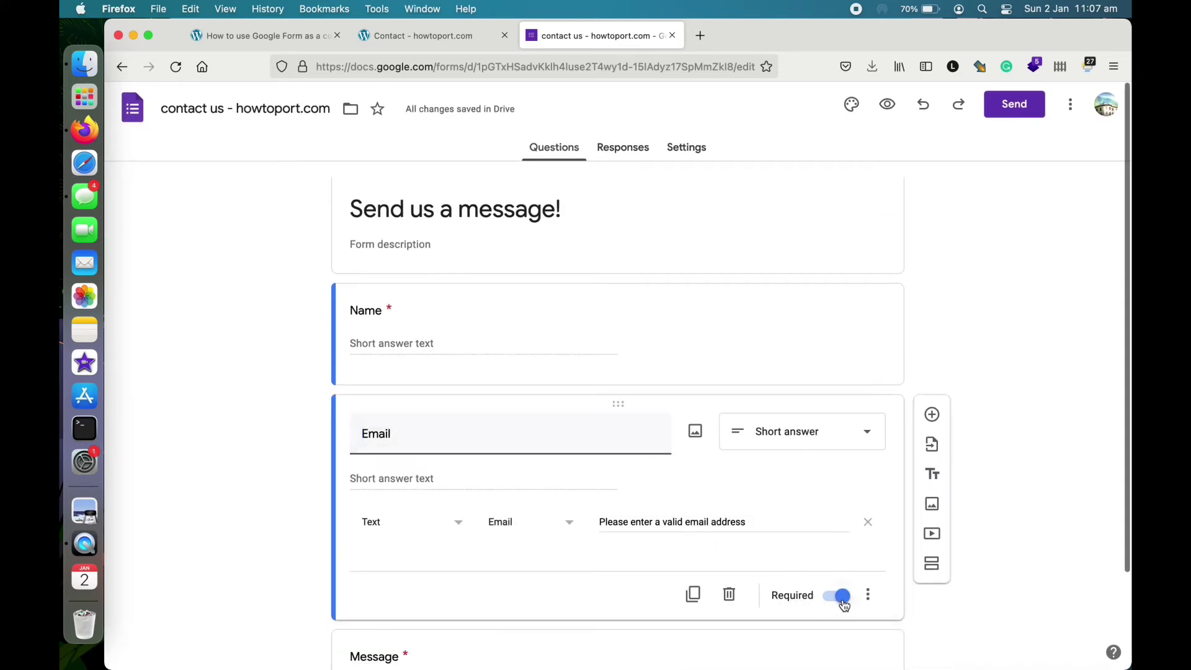
click(620, 306)
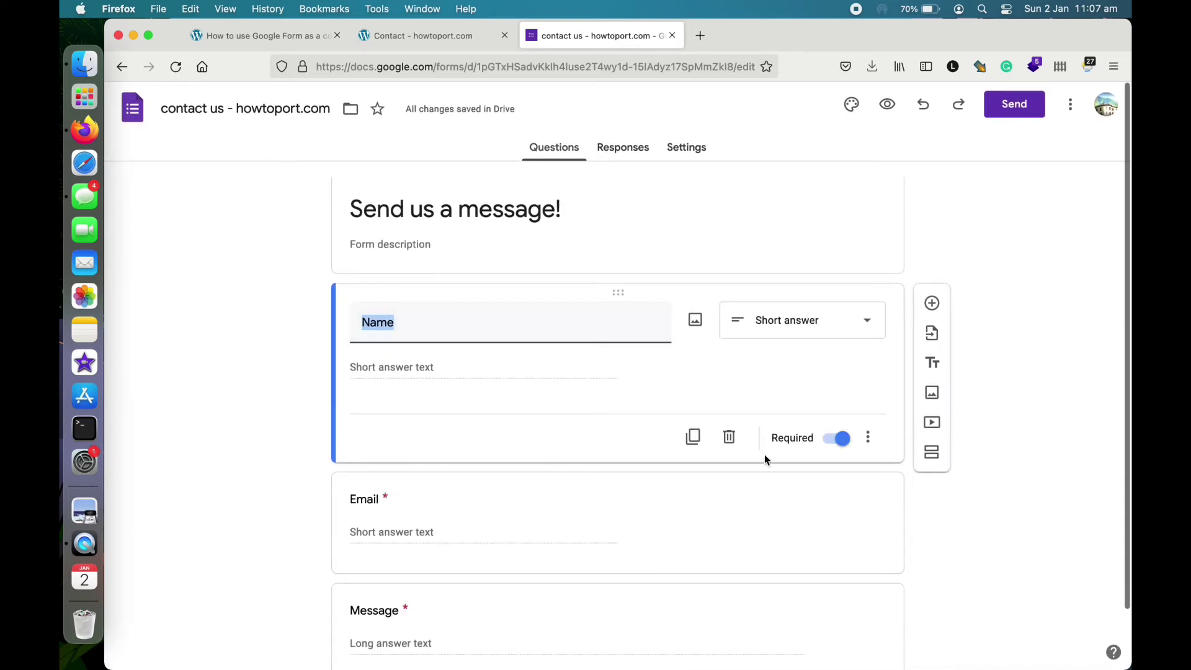
scroll(957, 558, down, 2)
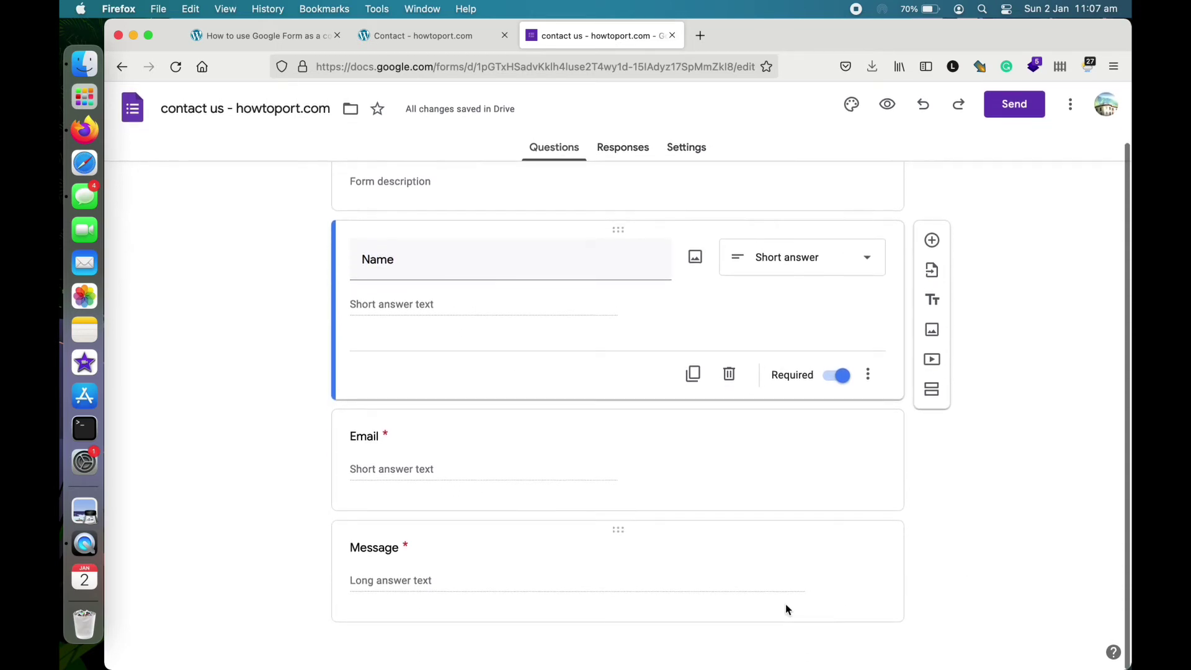
click(873, 571)
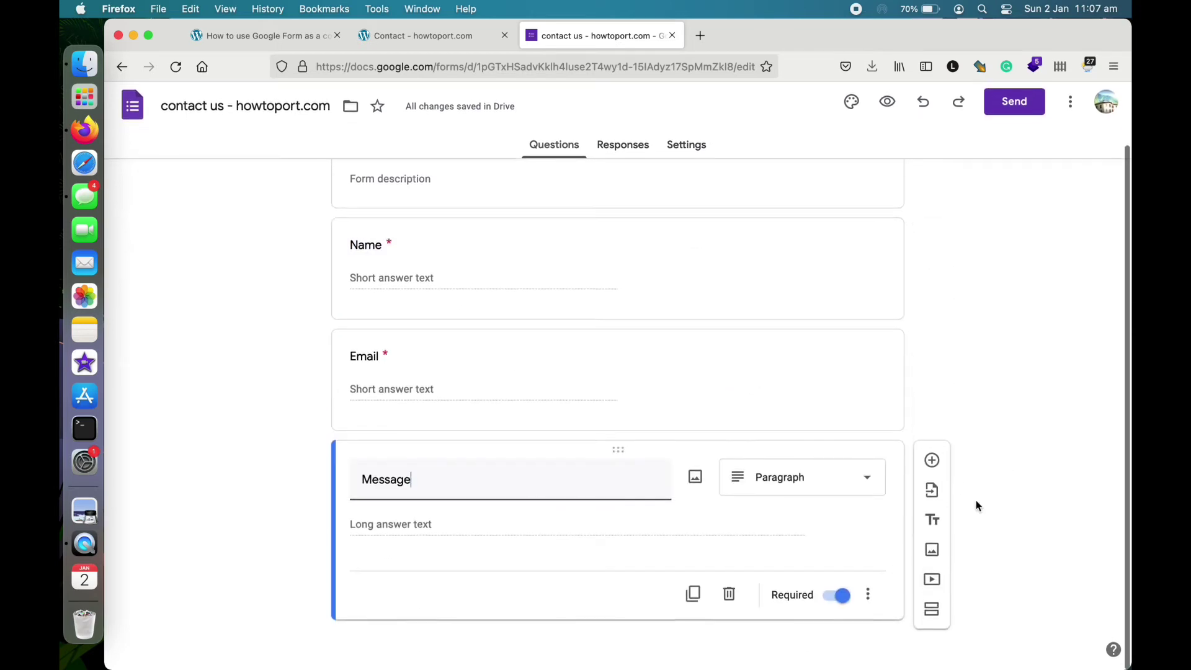
Step: Add a multiple-choice question 'Subscribe to newsletter?' with Yes and No options
click(934, 465)
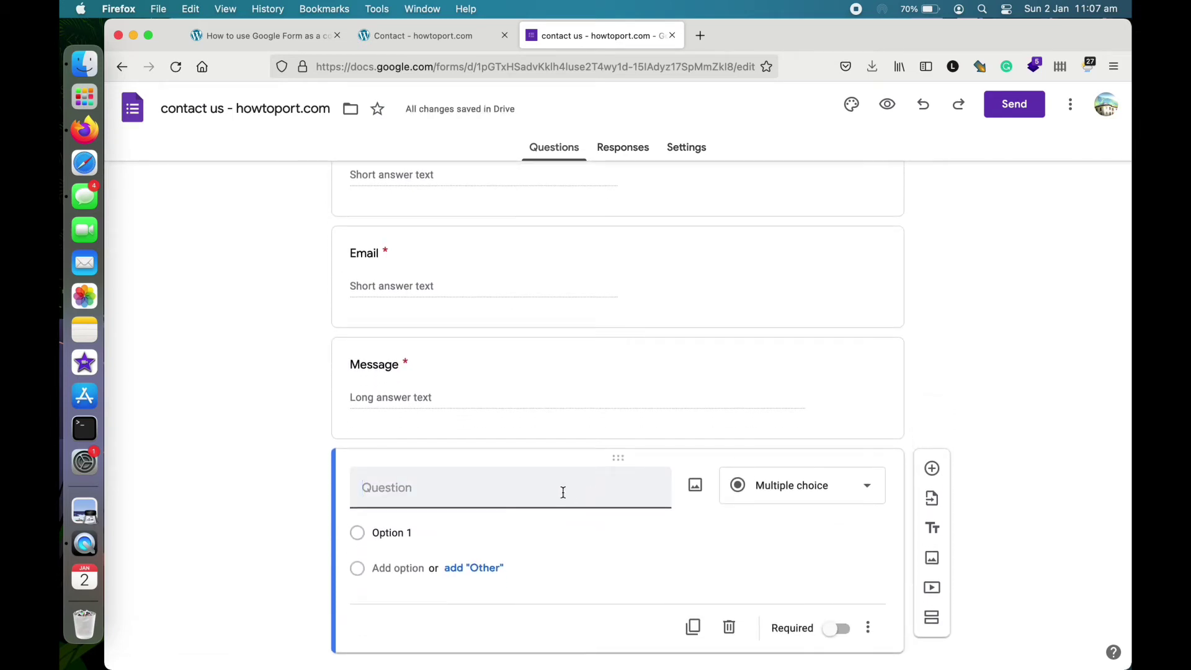
text(Subscri)
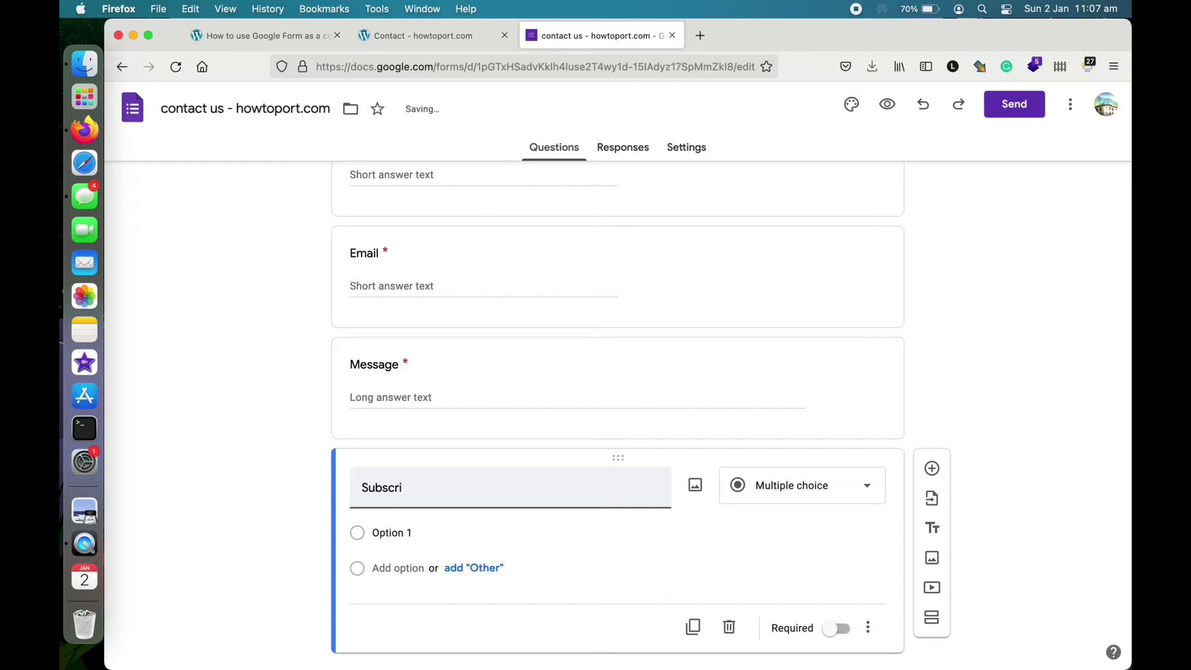
text(be to newsletter?)
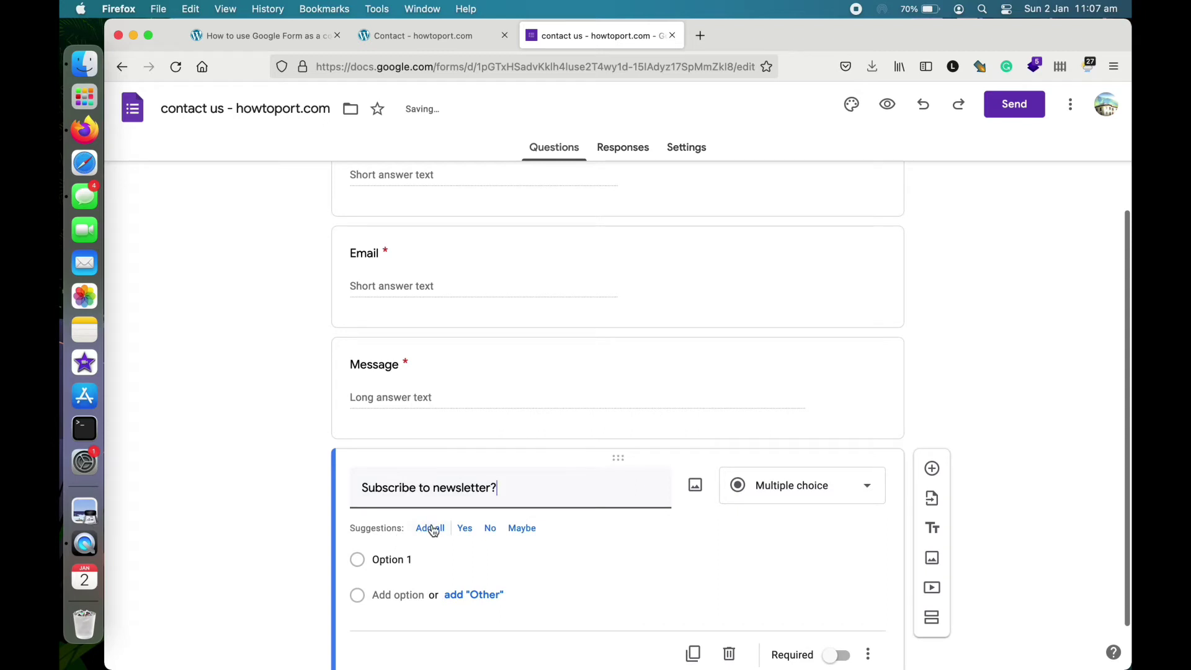
click(466, 531)
click(462, 529)
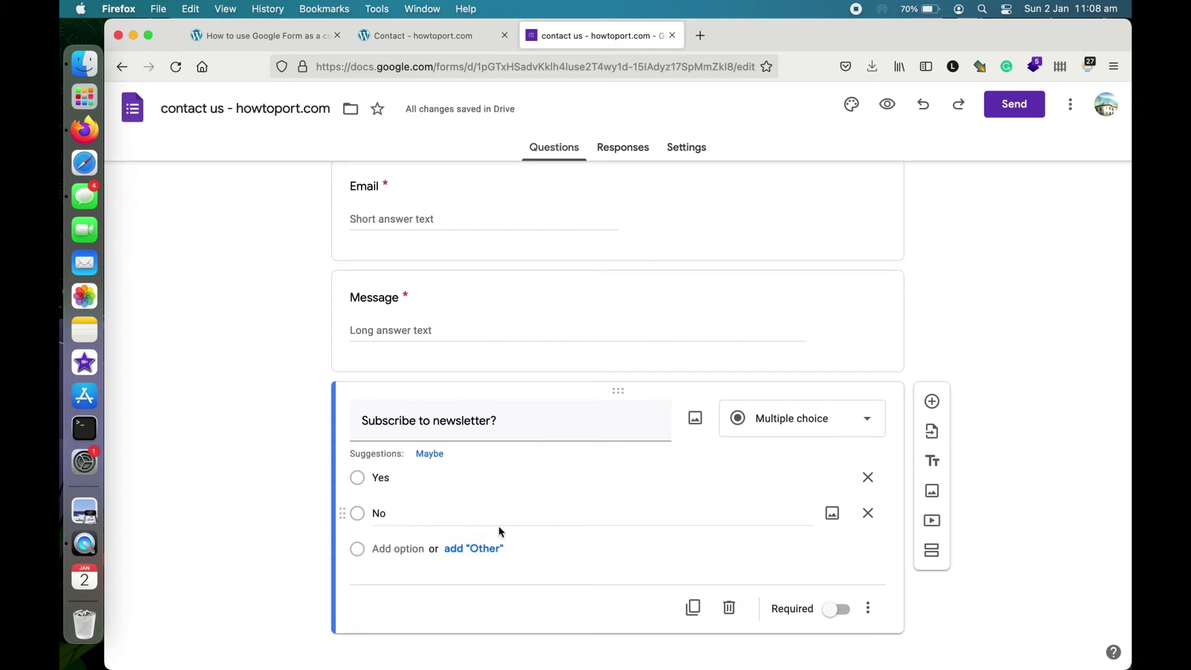
Step: Leave the newsletter question optional and review the form
click(831, 611)
click(830, 614)
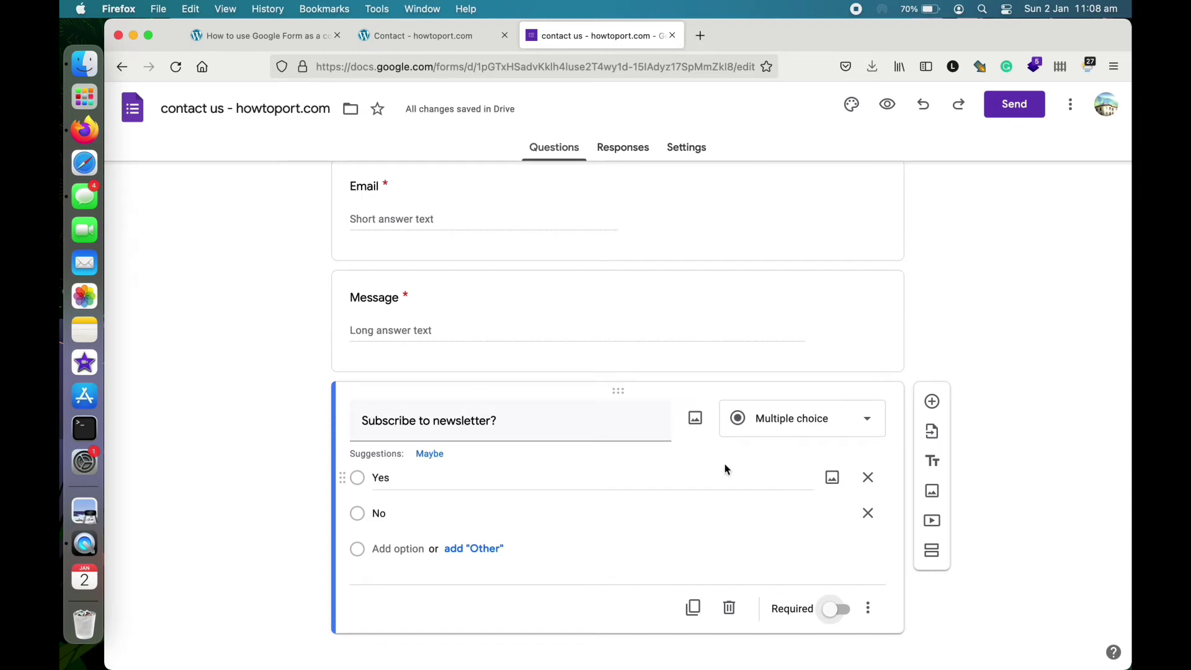
scroll(719, 471, down, 1)
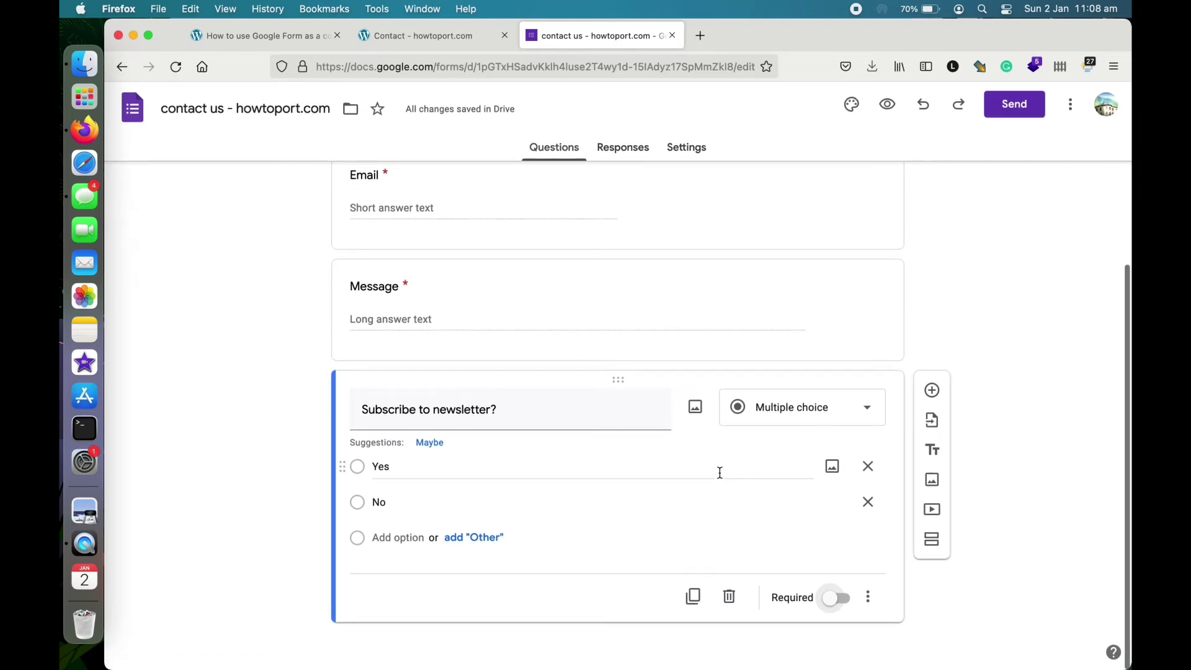
scroll(601, 441, up, 5)
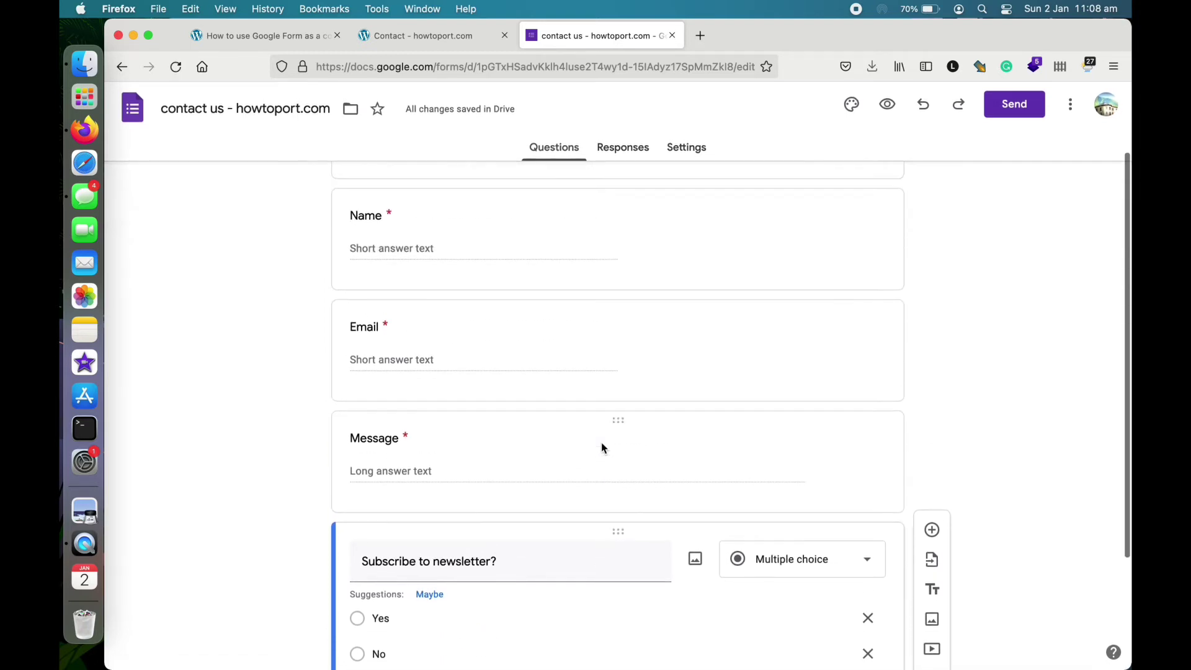
scroll(601, 442, up, 3)
scroll(601, 441, down, 5)
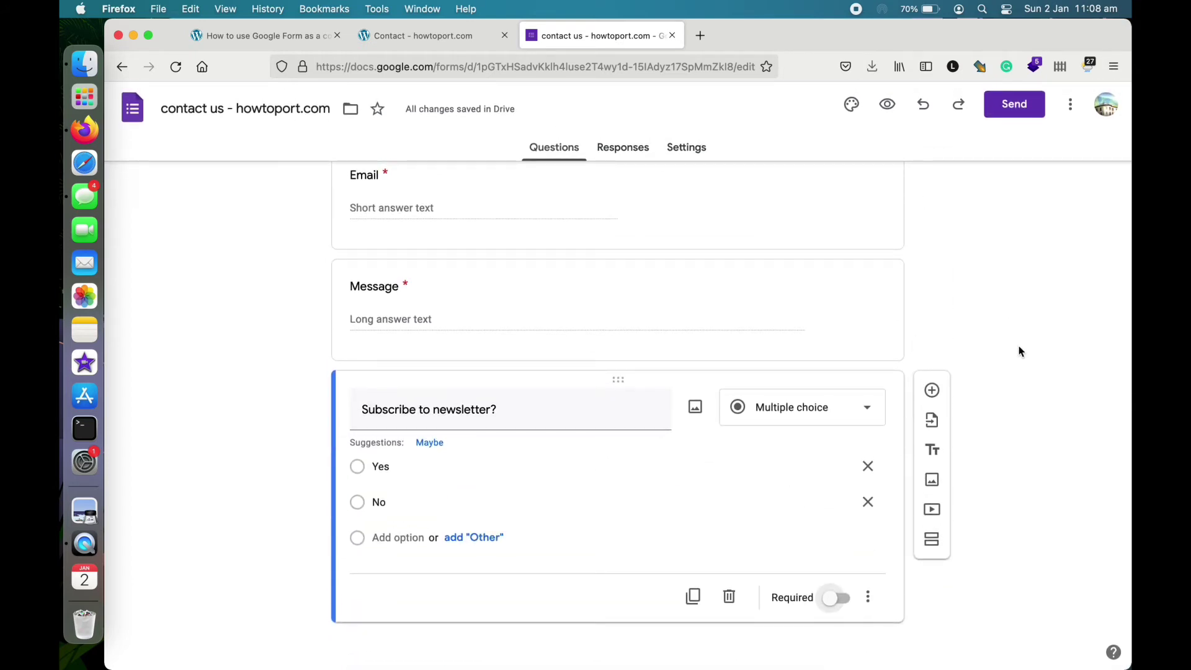
scroll(991, 335, up, 5)
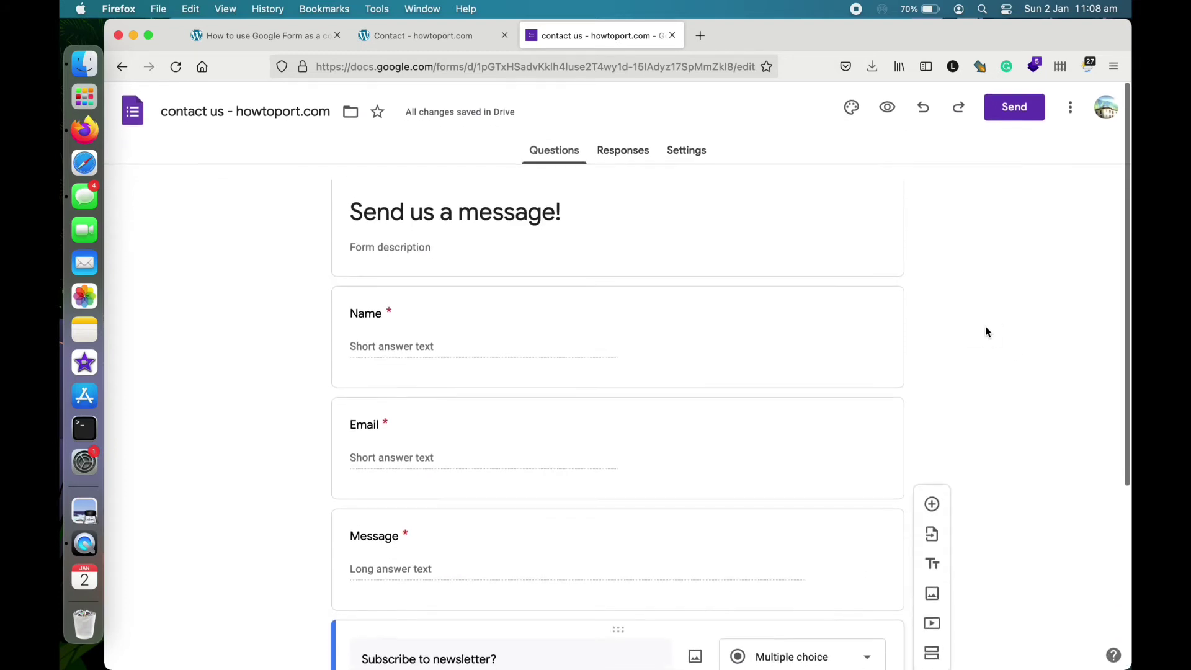
click(709, 234)
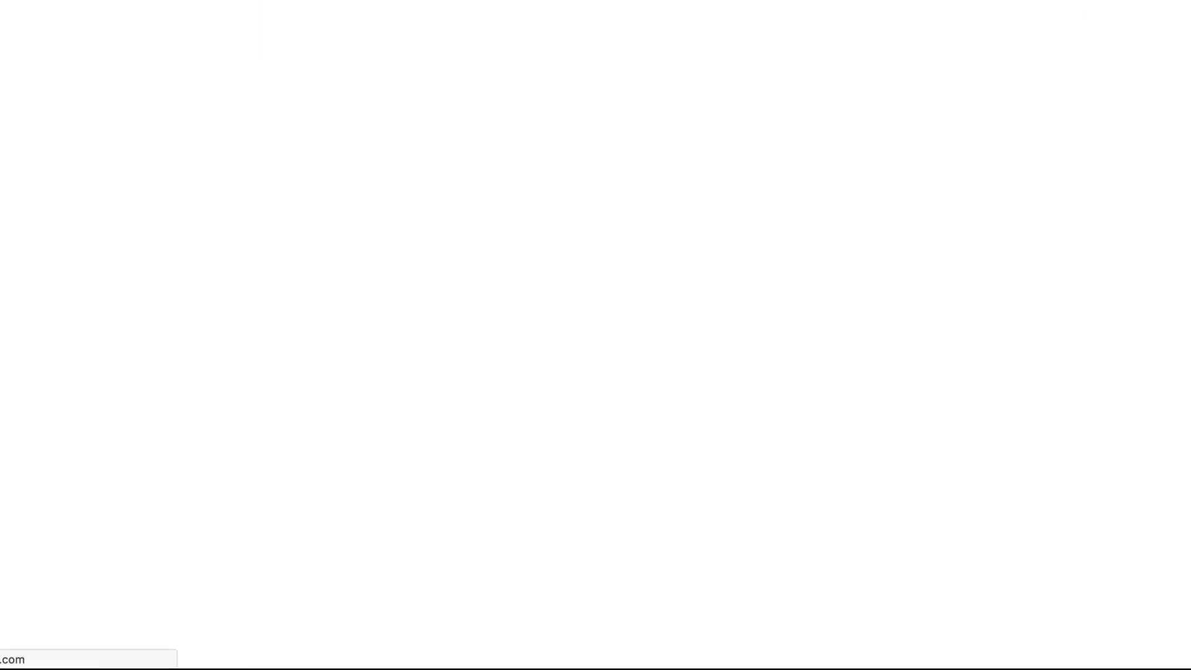
scroll(803, 151, down, 3)
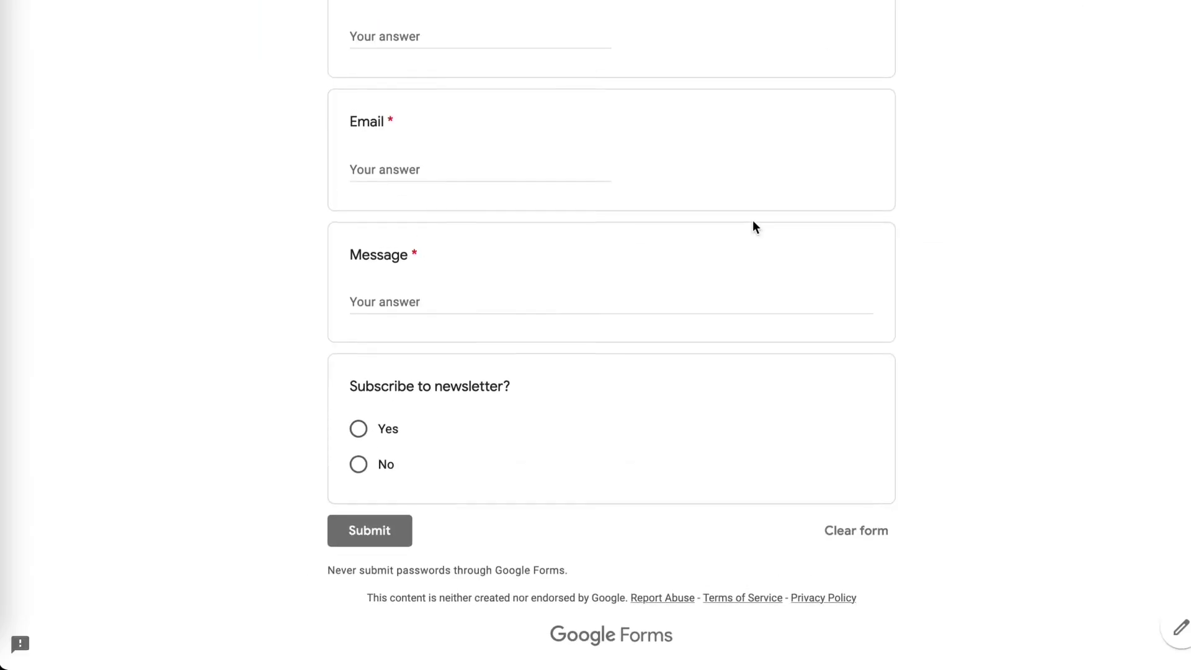
scroll(753, 221, up, 3)
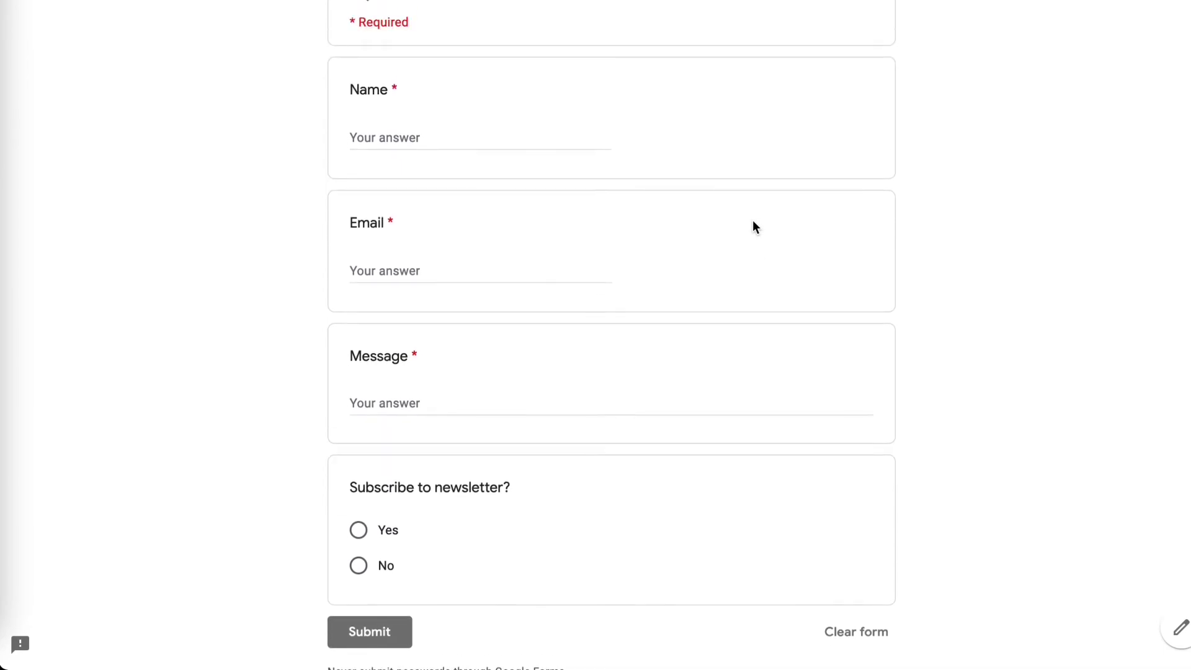
scroll(753, 225, down, 1)
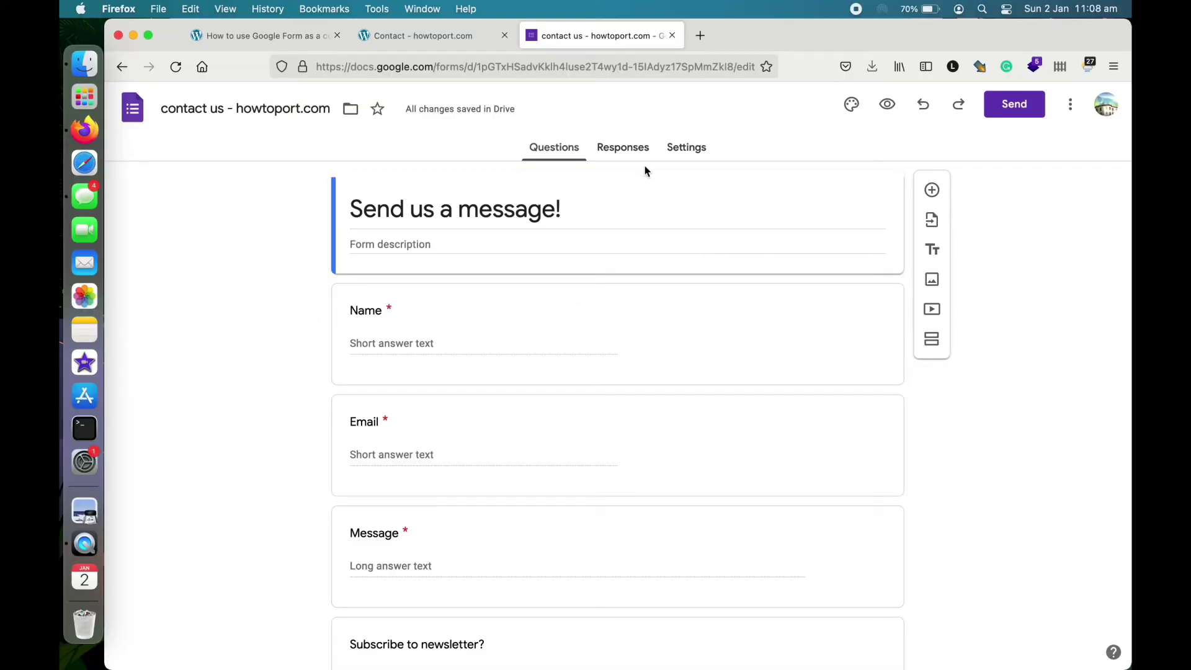
Step: Turn on Collect email addresses under Settings > Responses
click(693, 153)
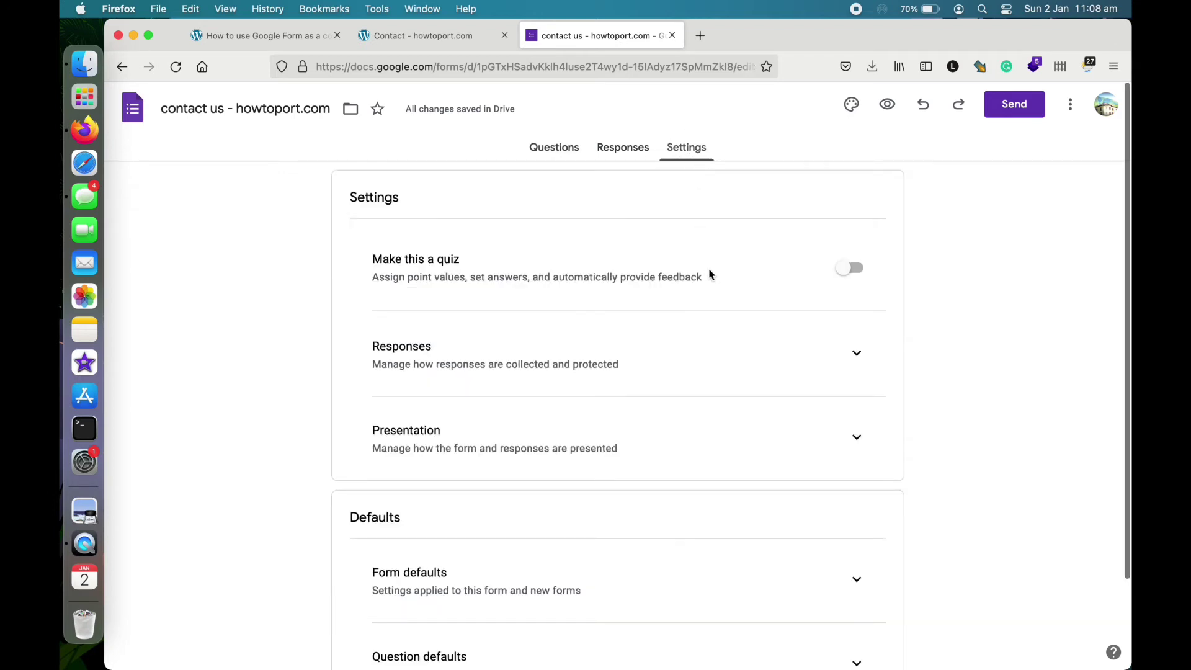
scroll(781, 292, down, 1)
click(852, 312)
scroll(752, 332, down, 1)
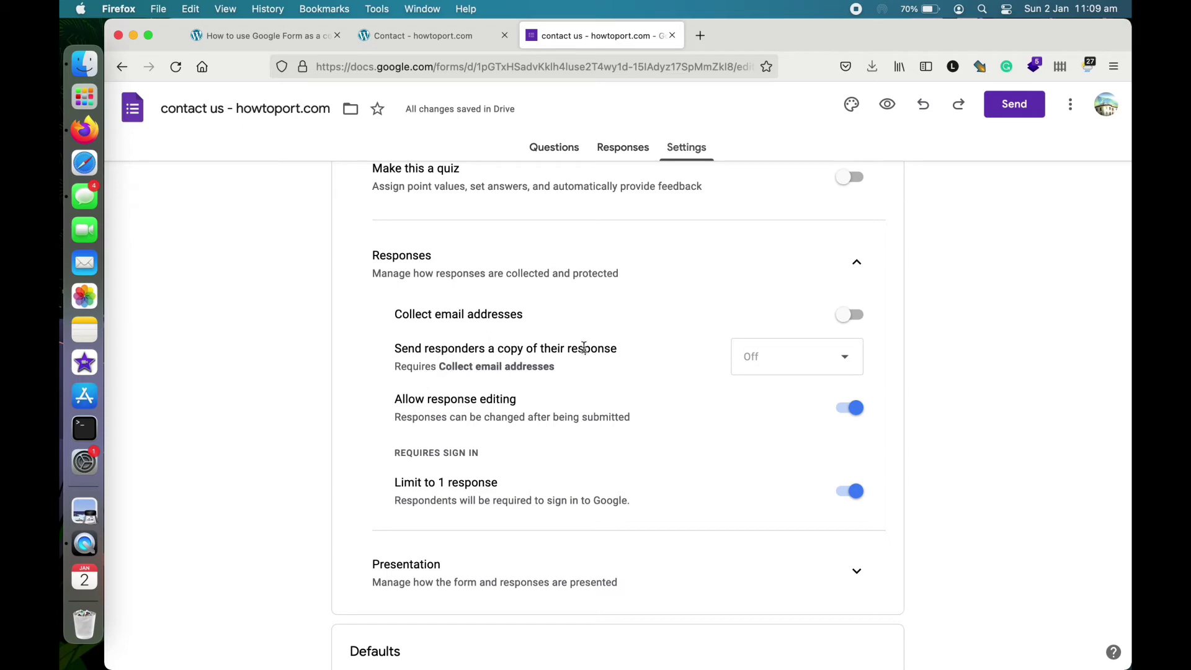
click(830, 323)
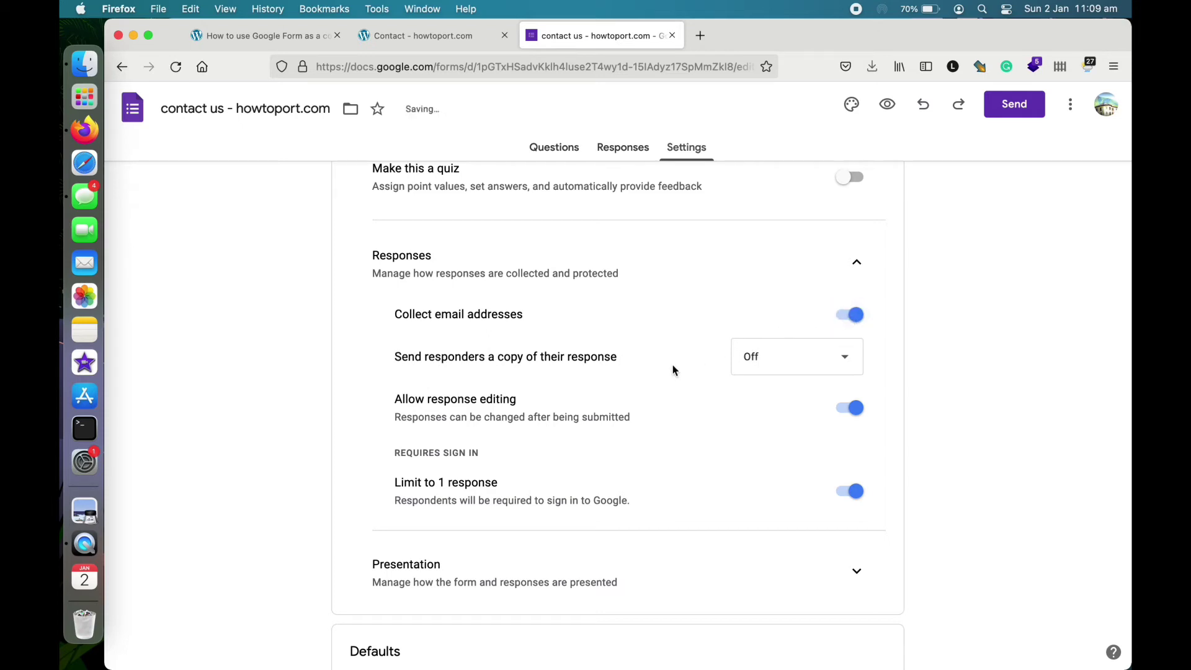
scroll(632, 402, down, 1)
scroll(630, 402, down, 1)
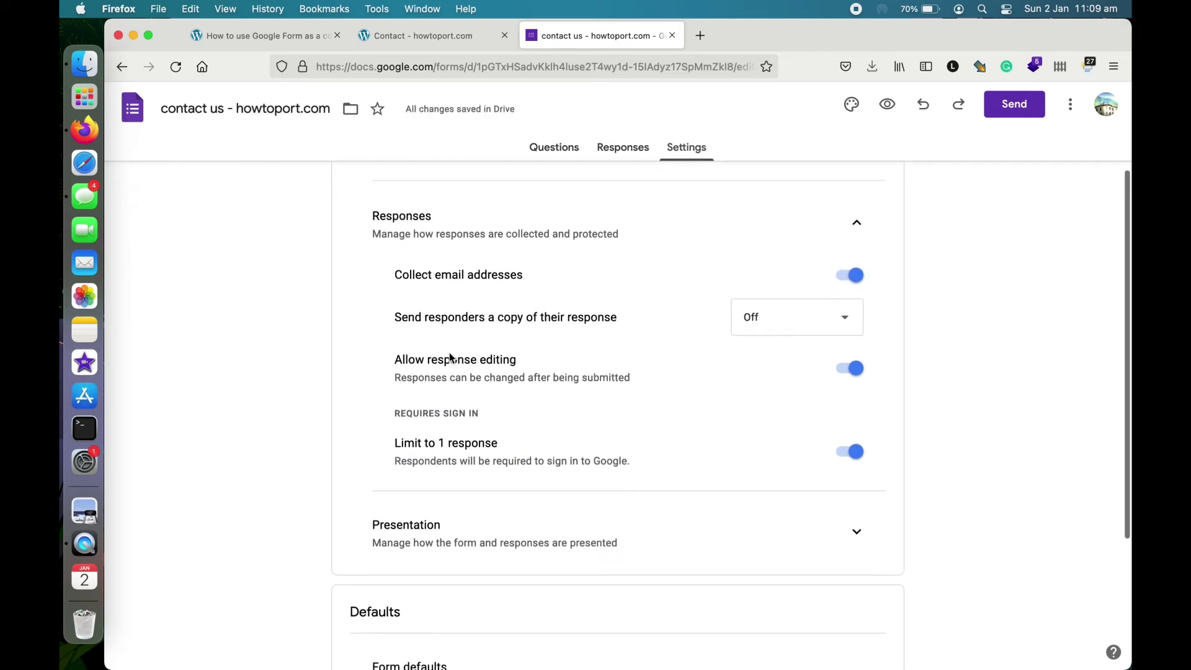
Step: Check the Contact page, then begin editing the confirmation message in Presentation settings
click(443, 36)
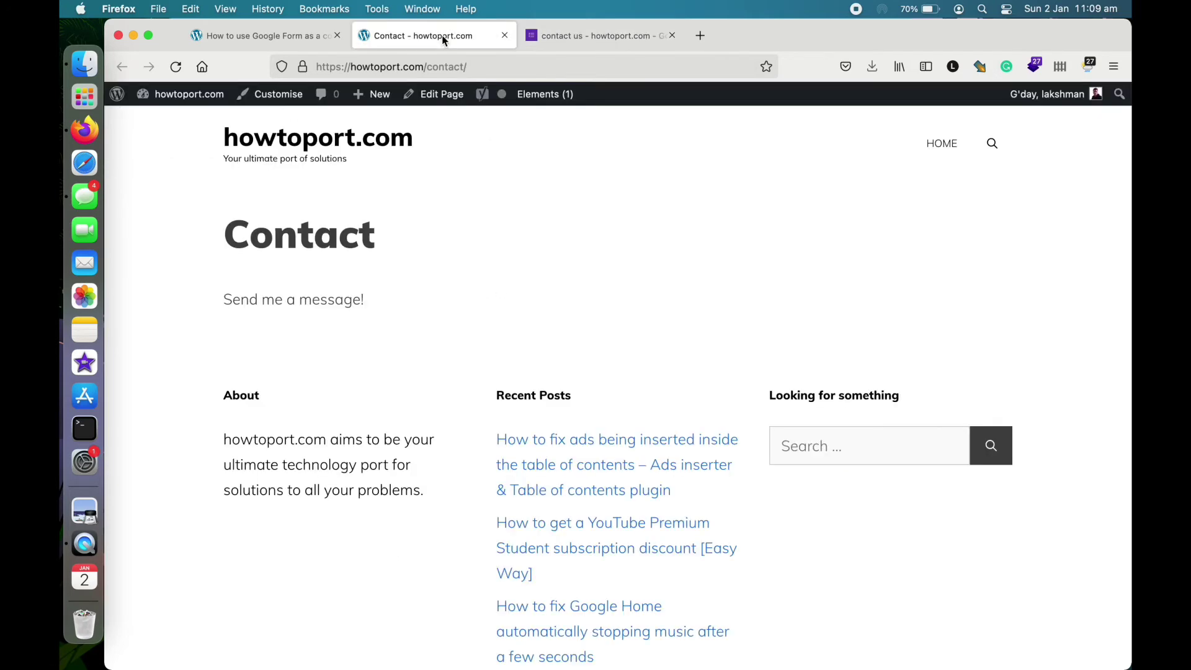
click(560, 36)
scroll(555, 110, up, 3)
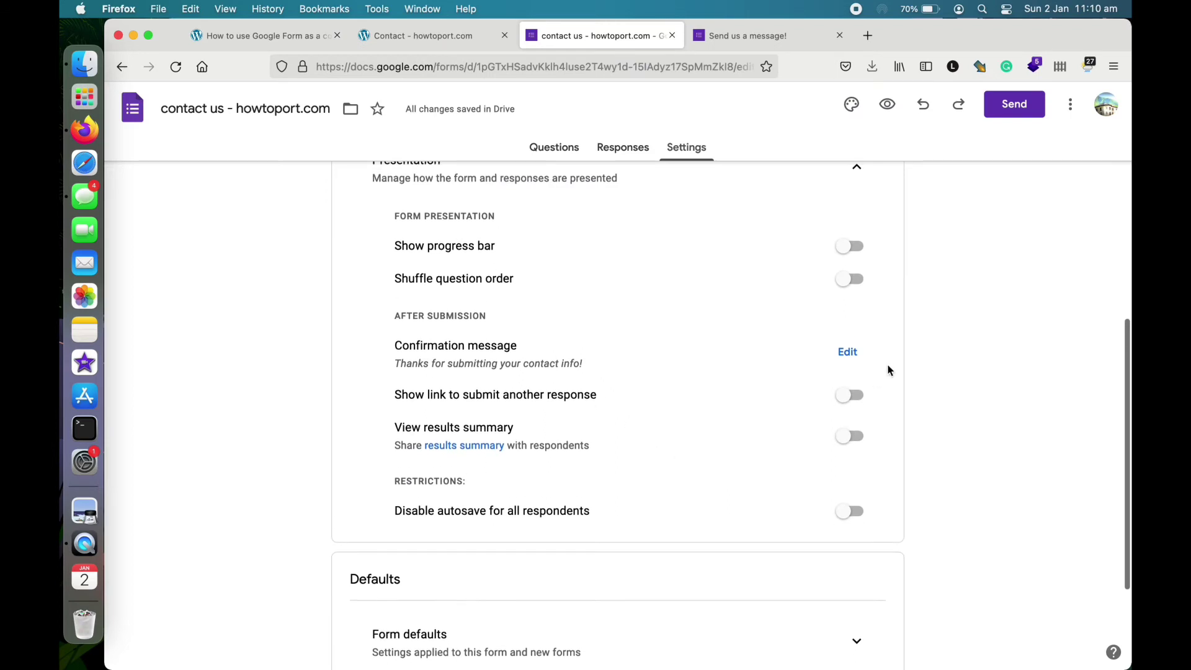
click(848, 352)
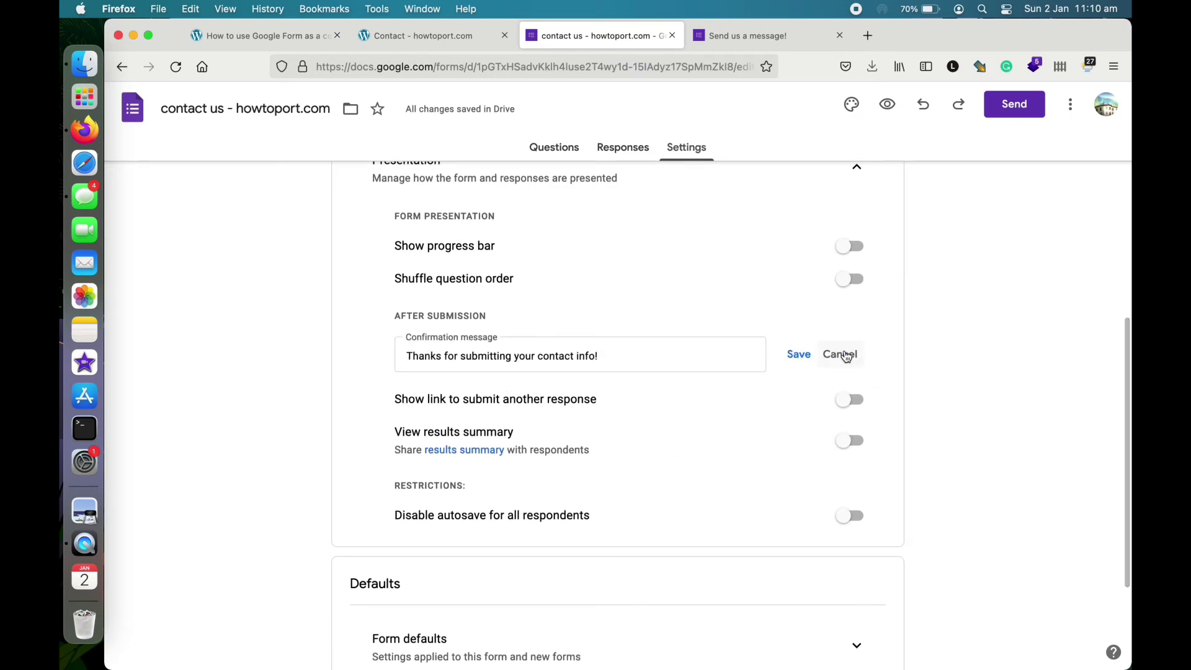
Step: Replace the confirmation message with 'Thanks for contacting us. We will get back to you soon. :)' and save
click(602, 353)
key(super+a)
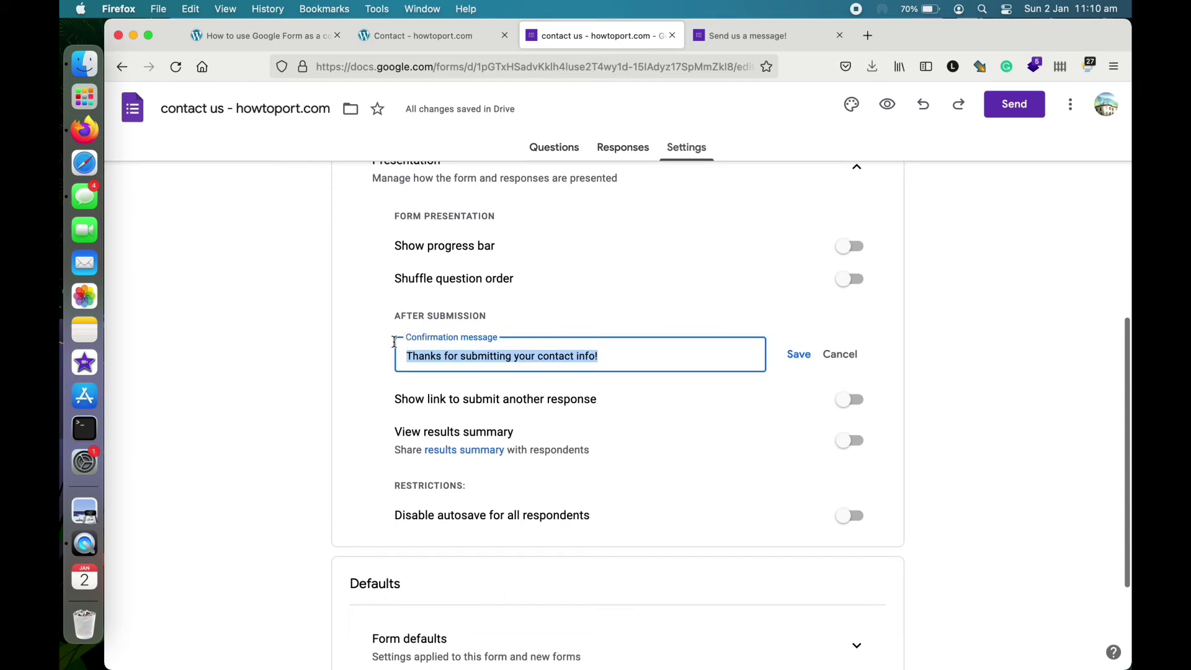
text(Tha)
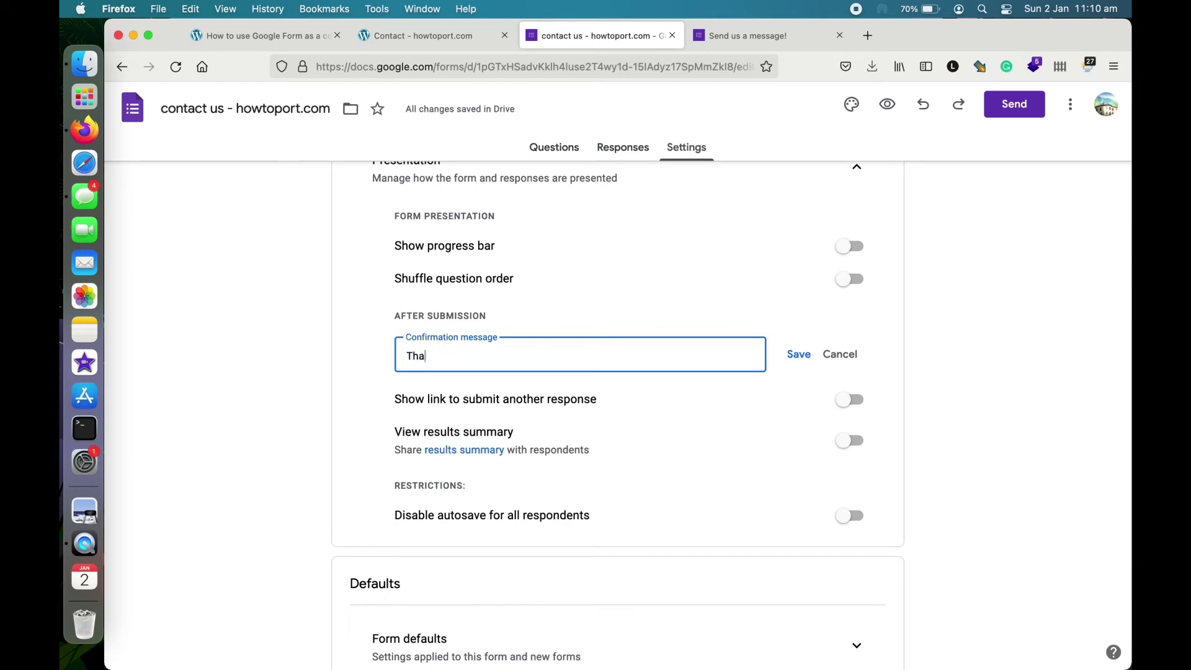
text(bnks for contacting us. We will get back to you soon. :))
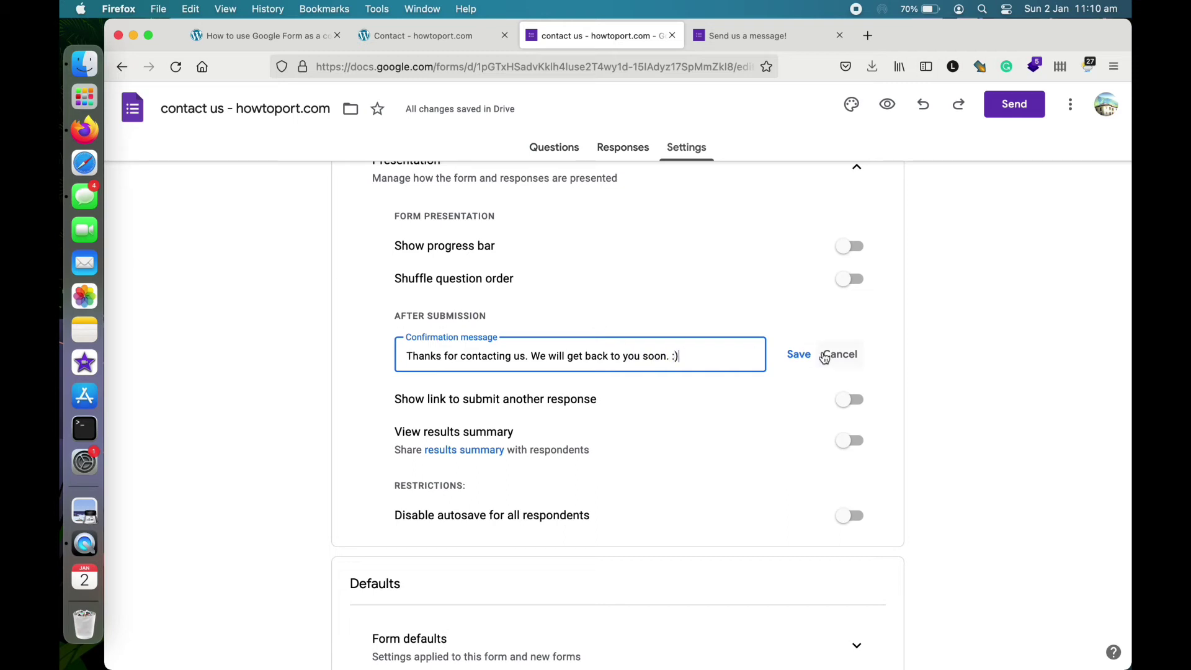
click(799, 354)
scroll(754, 321, down, 2)
scroll(754, 327, down, 2)
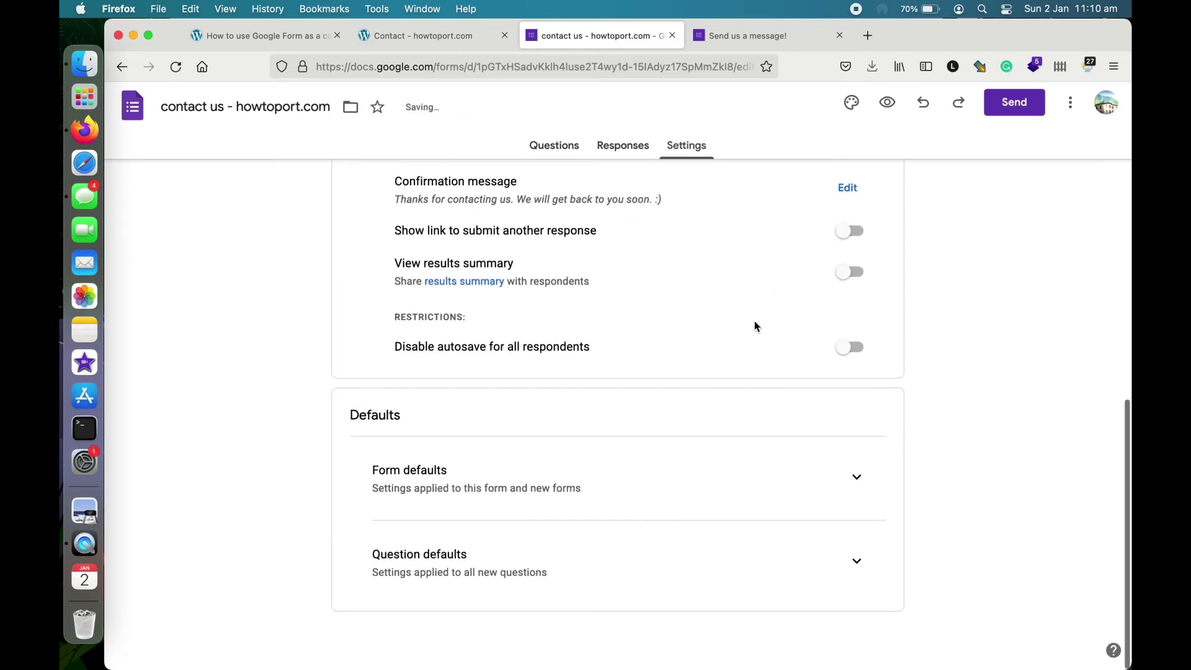
Step: Expand Form defaults and Question defaults, leave both off, and return to the form's questions
click(839, 479)
scroll(793, 437, down, 1)
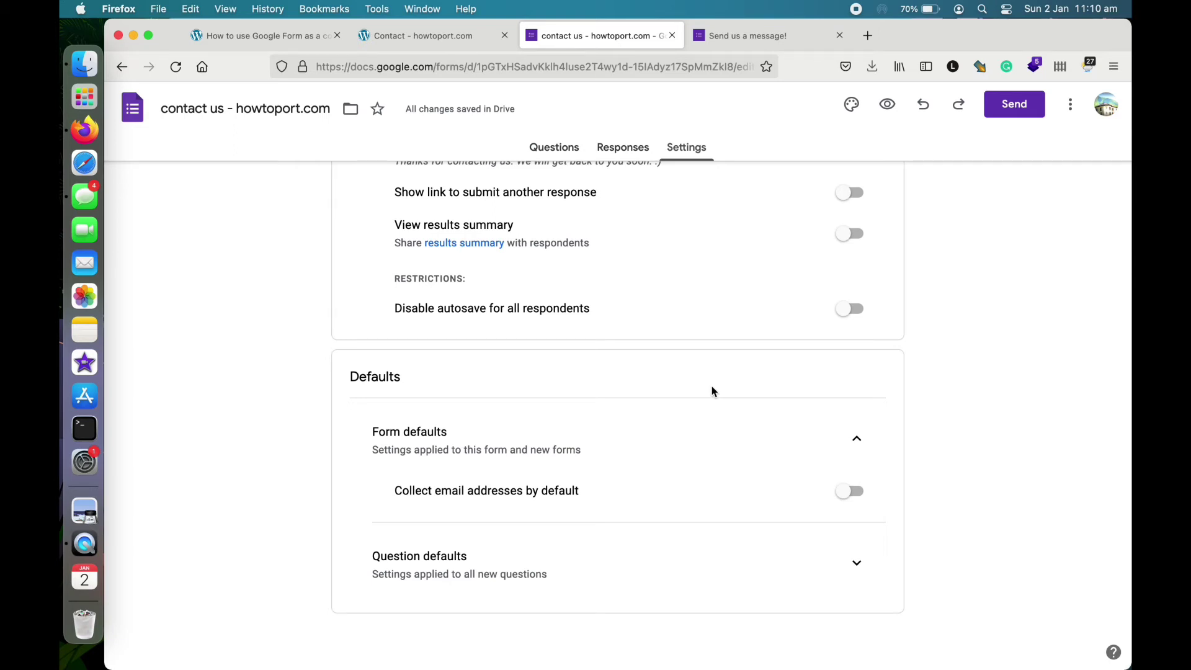
click(857, 563)
scroll(764, 521, down, 1)
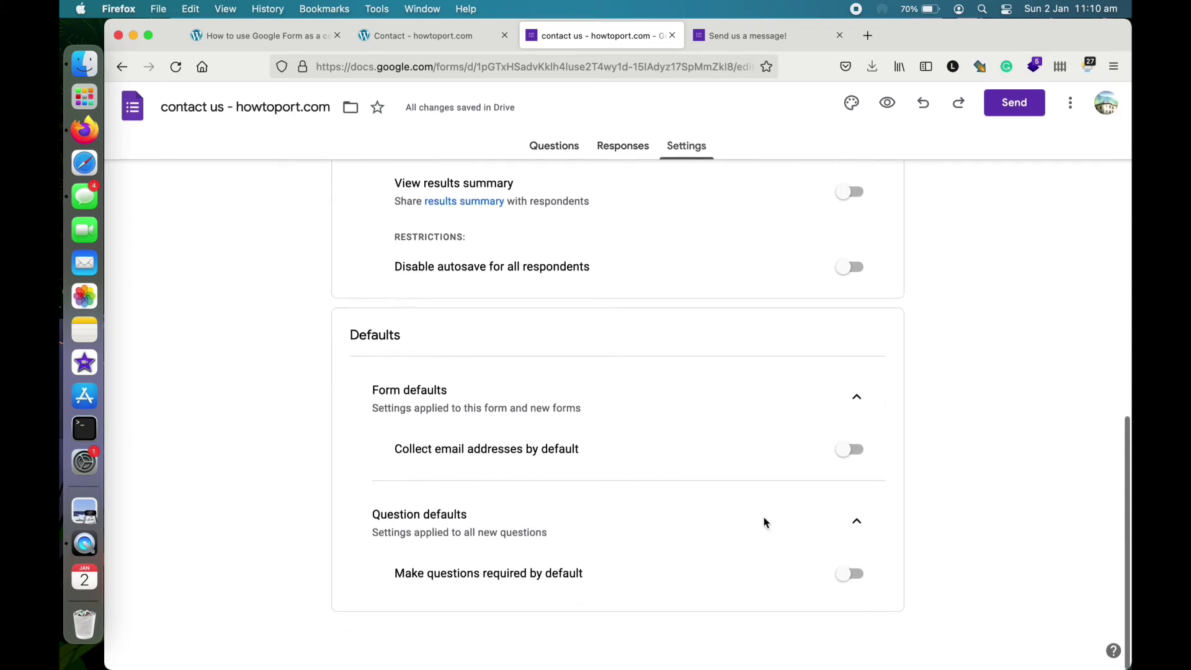
scroll(764, 523, up, 15)
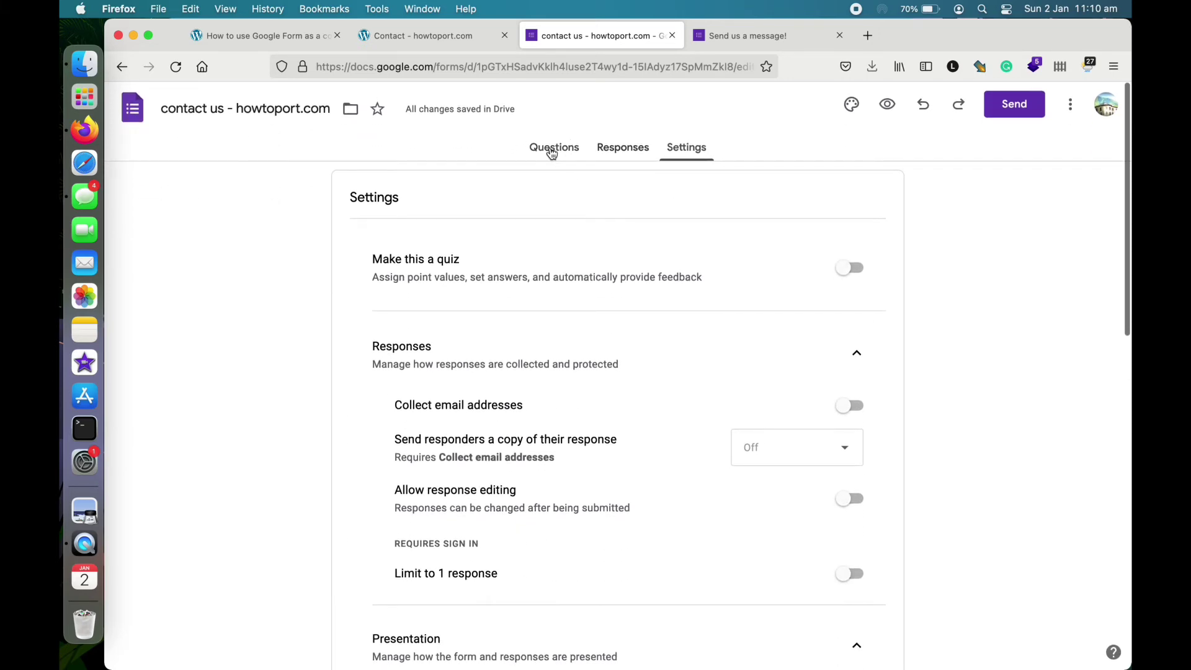
click(552, 149)
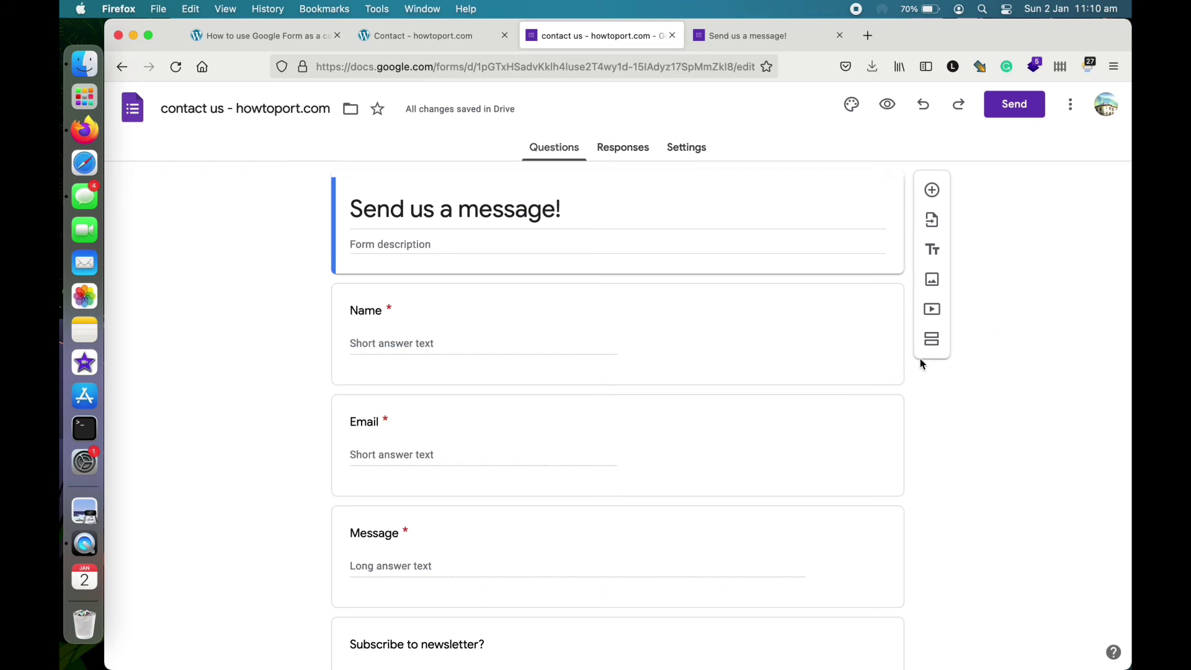
Step: Scroll through the 'Send us a message!' form and open its three-dot More options list
scroll(922, 364, down, 3)
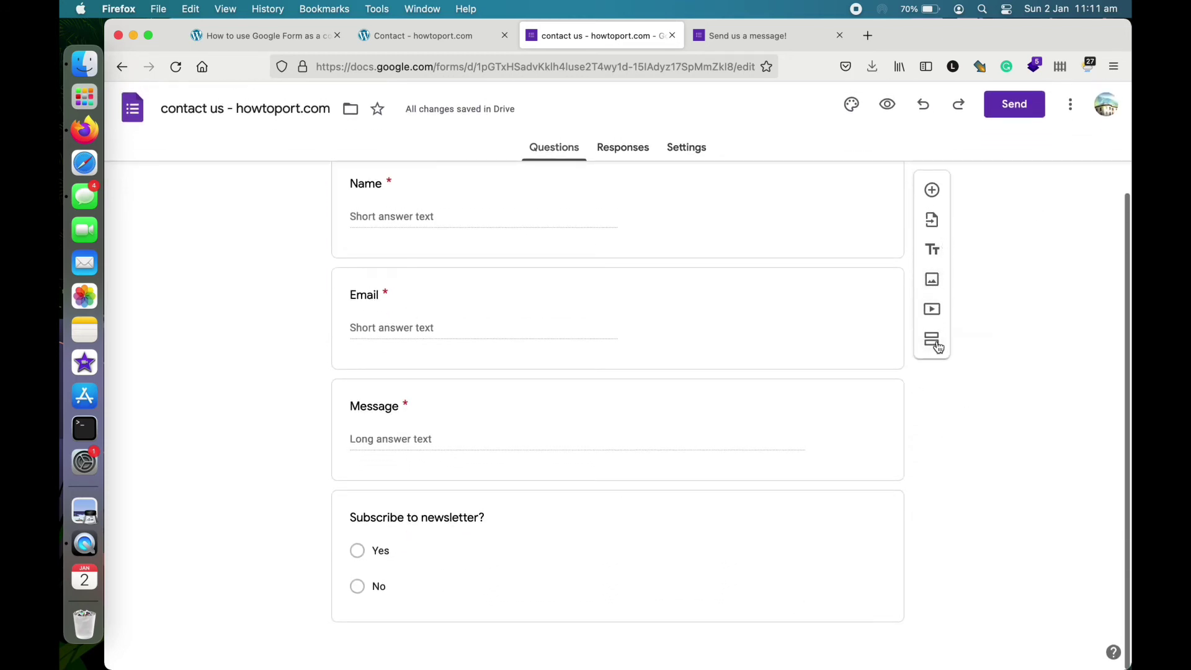
scroll(1005, 268, up, 3)
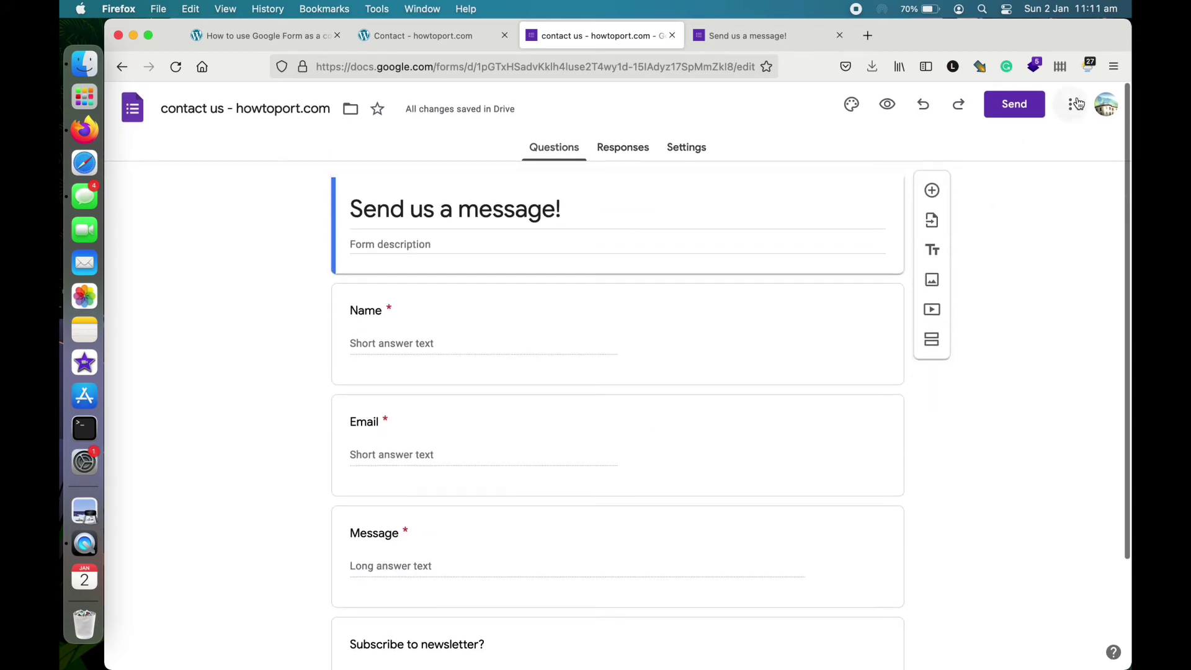
click(1077, 104)
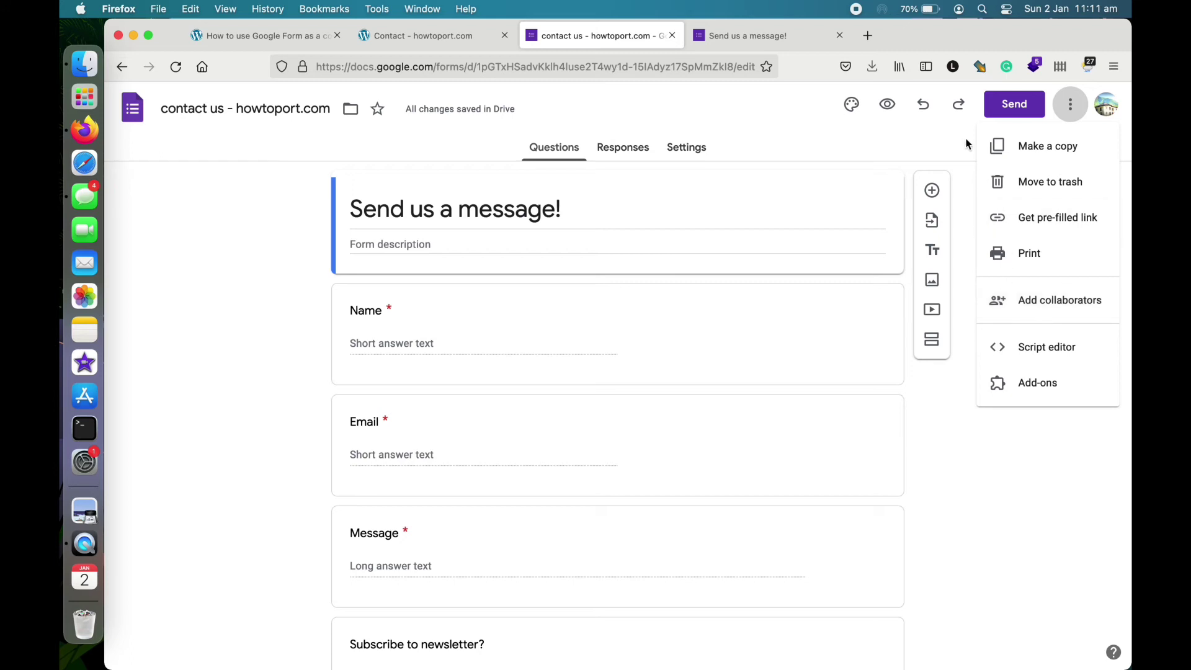
Step: Open the Send dialog, toggling Collect emails on and back off
click(1000, 112)
click(1000, 111)
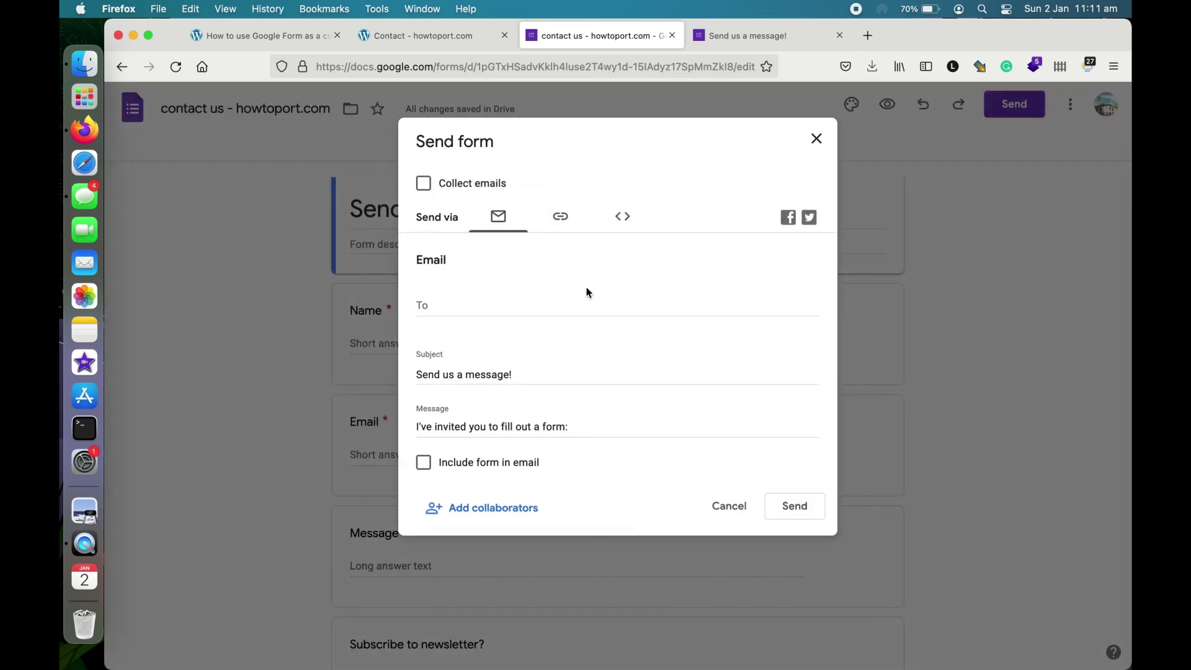
scroll(521, 358, down, 1)
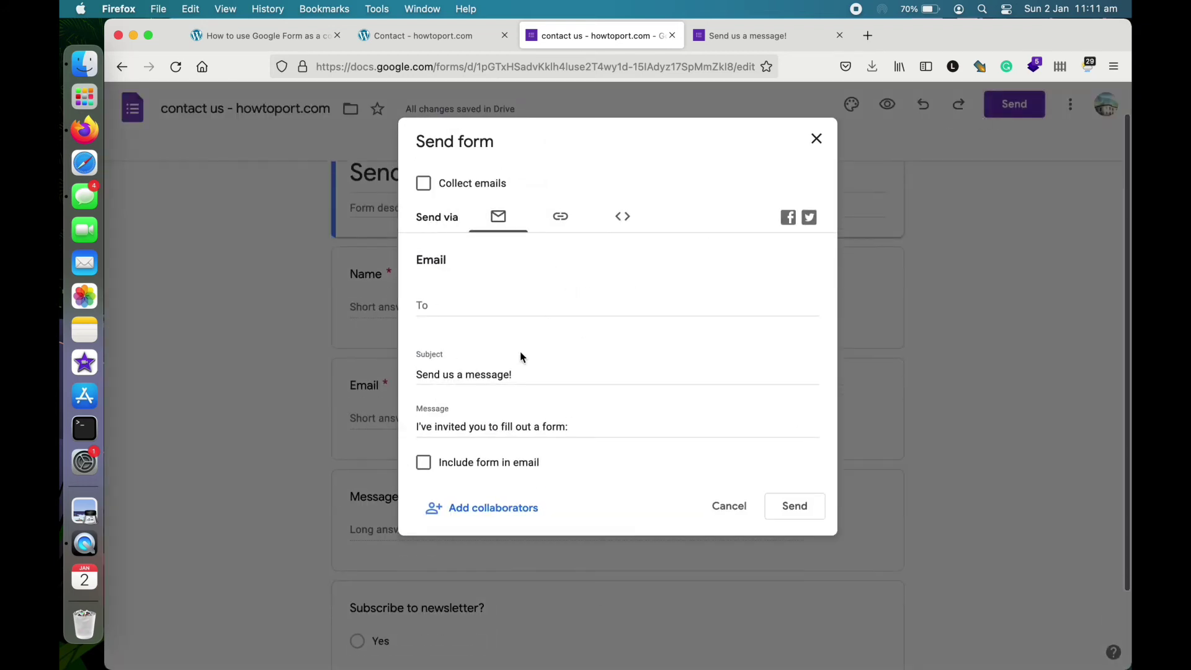
click(426, 189)
click(426, 190)
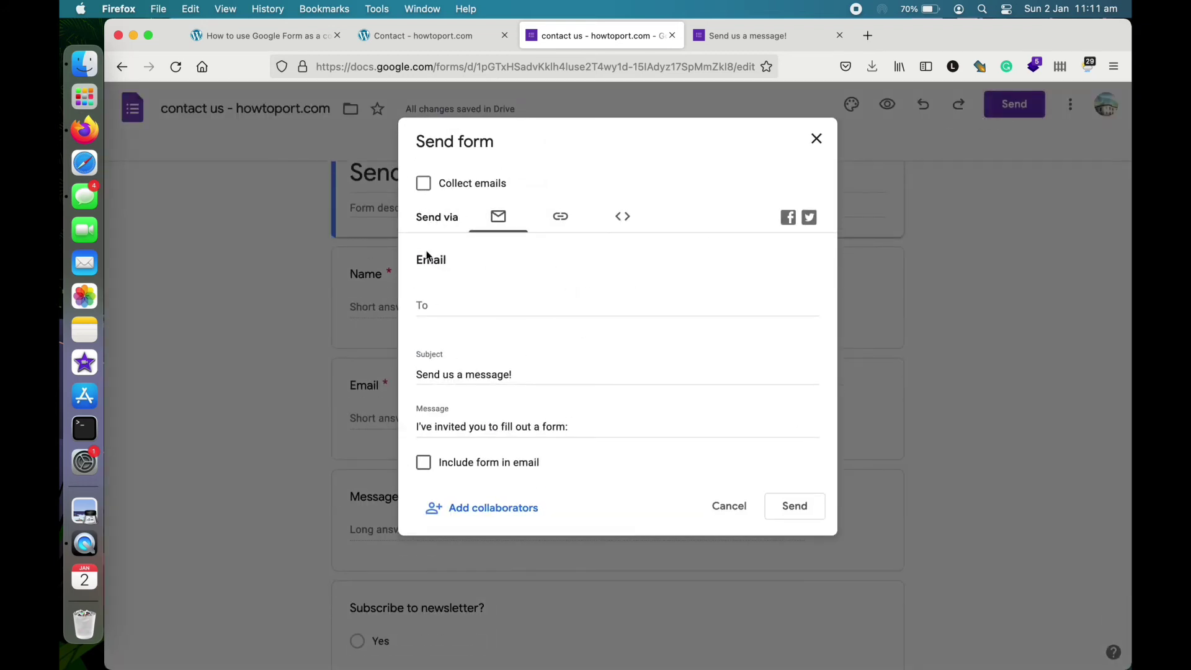
scroll(374, 206, up, 1)
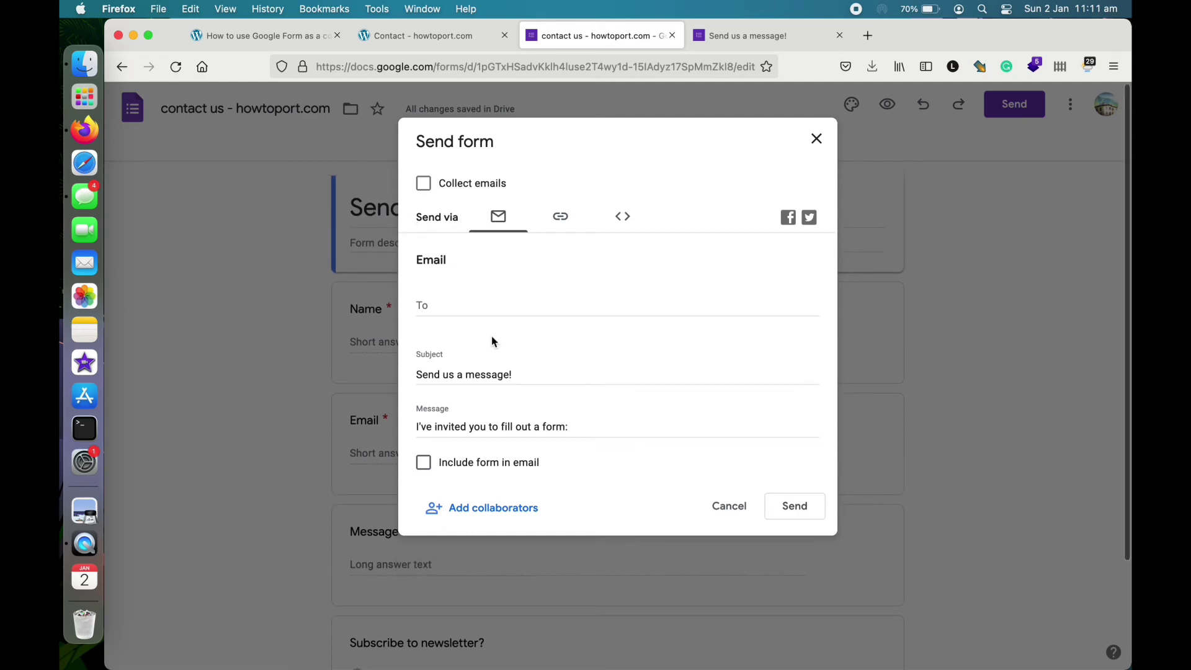
scroll(493, 340, down, 1)
scroll(494, 341, up, 1)
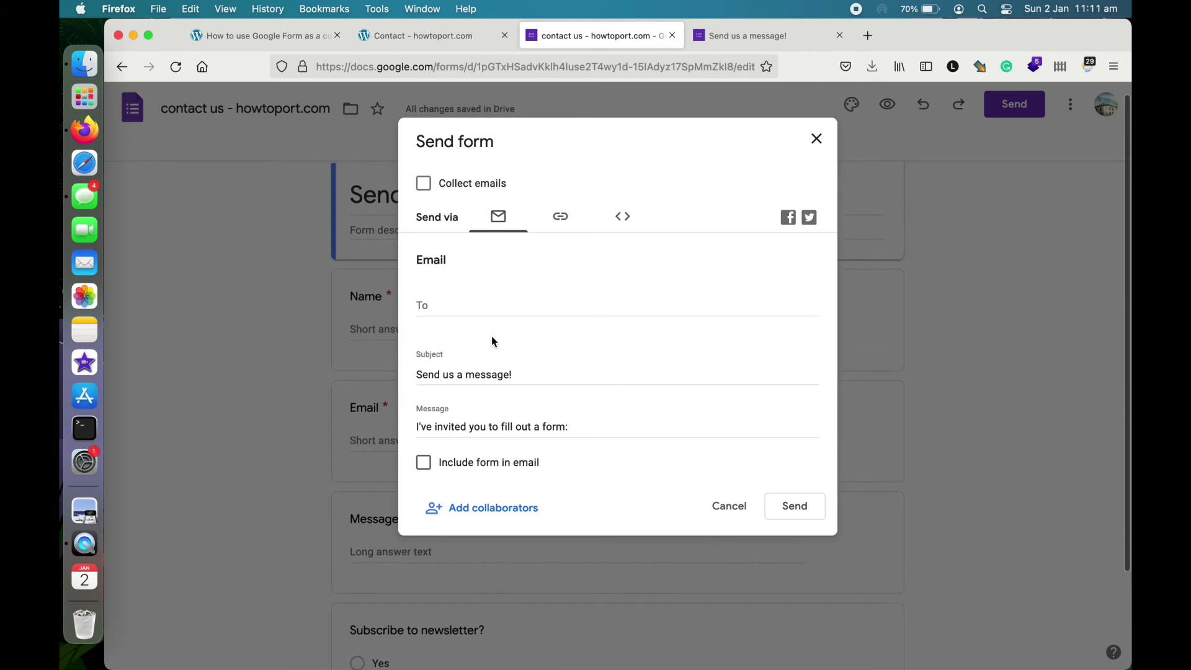
Step: Copy the form's 640 × 883 embed HTML iframe code to the clipboard
click(561, 217)
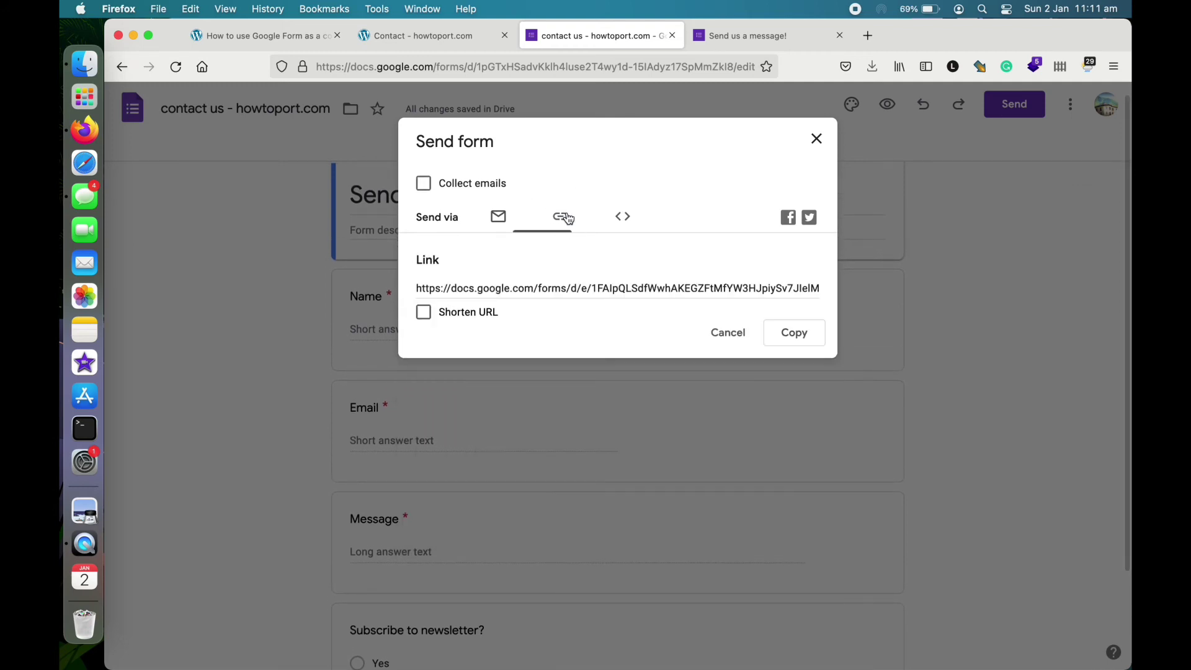
click(568, 288)
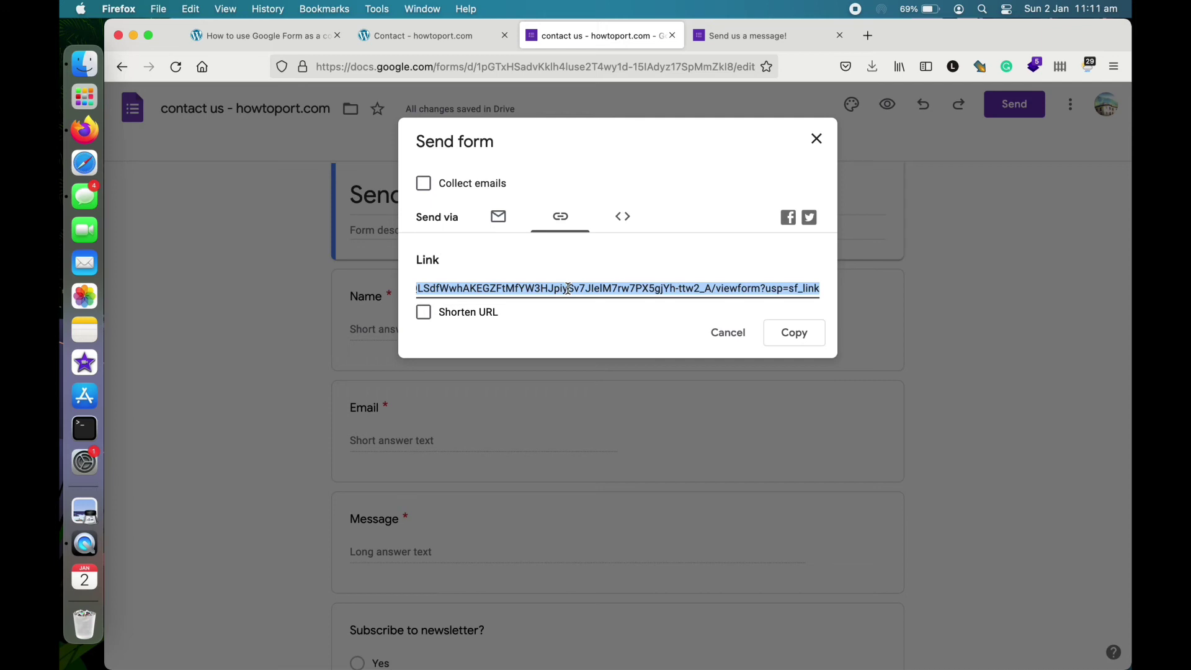
click(623, 217)
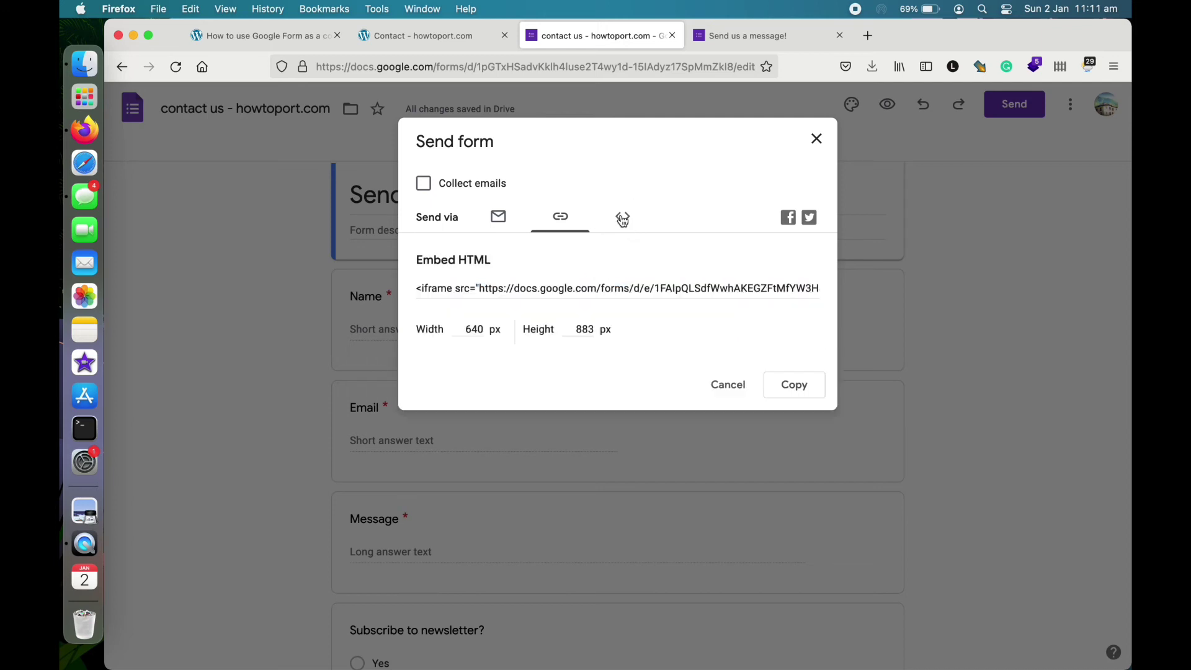
click(591, 287)
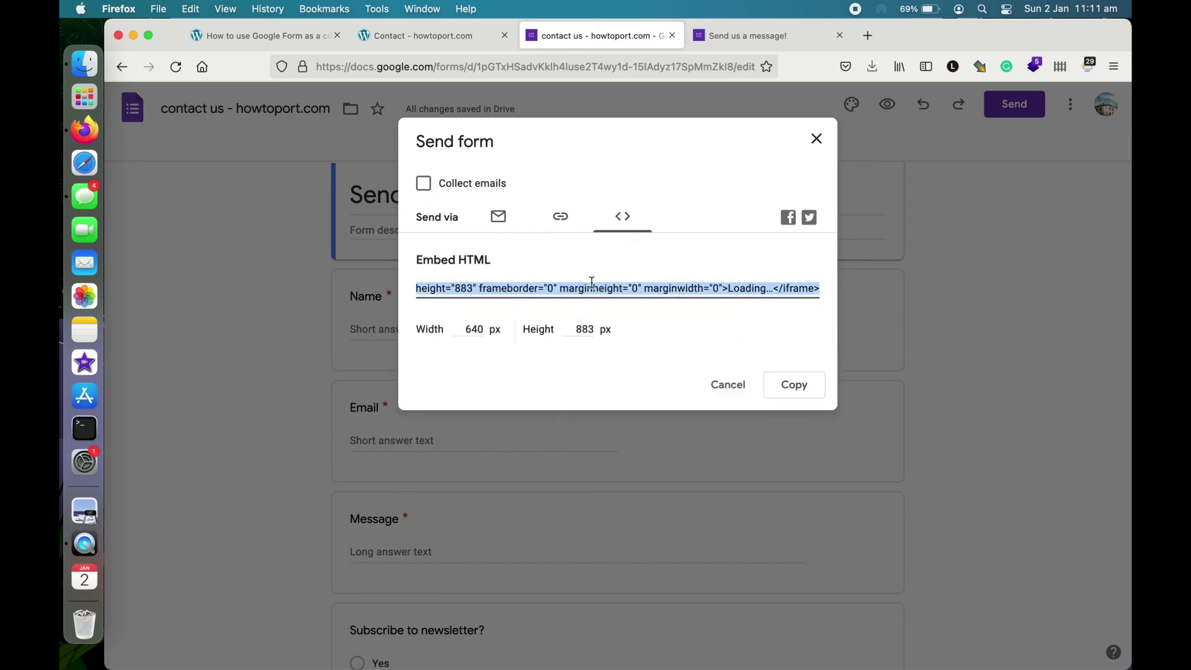
click(804, 398)
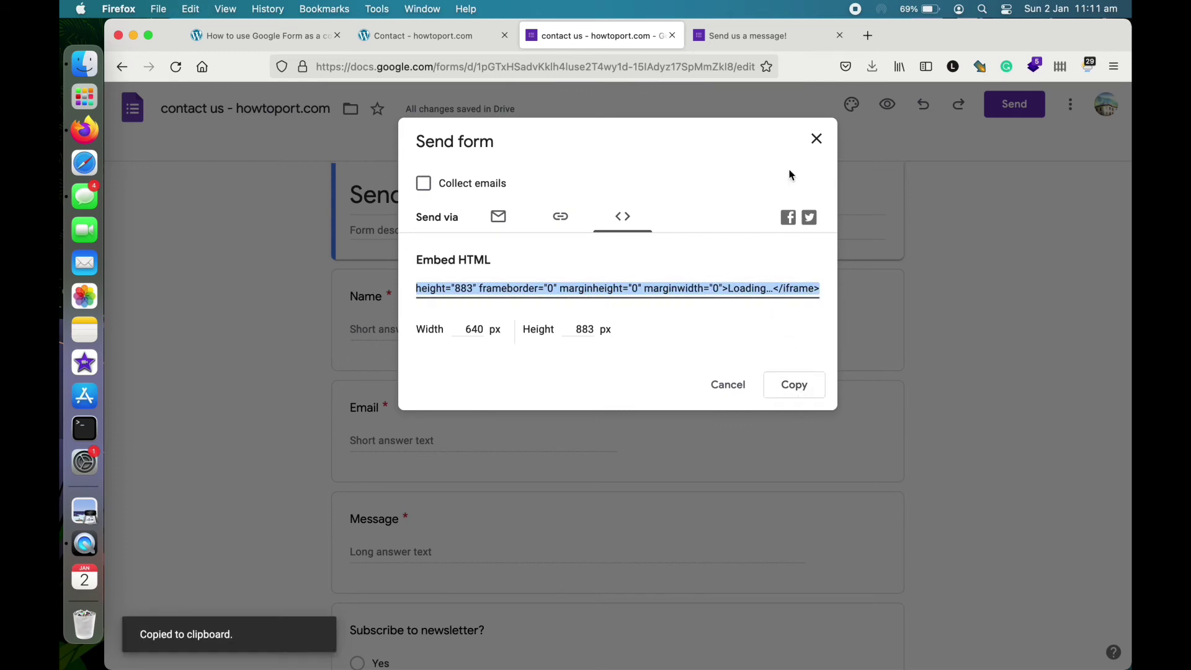
Step: Open the howtoport.com Contact page in the WordPress editor
click(411, 38)
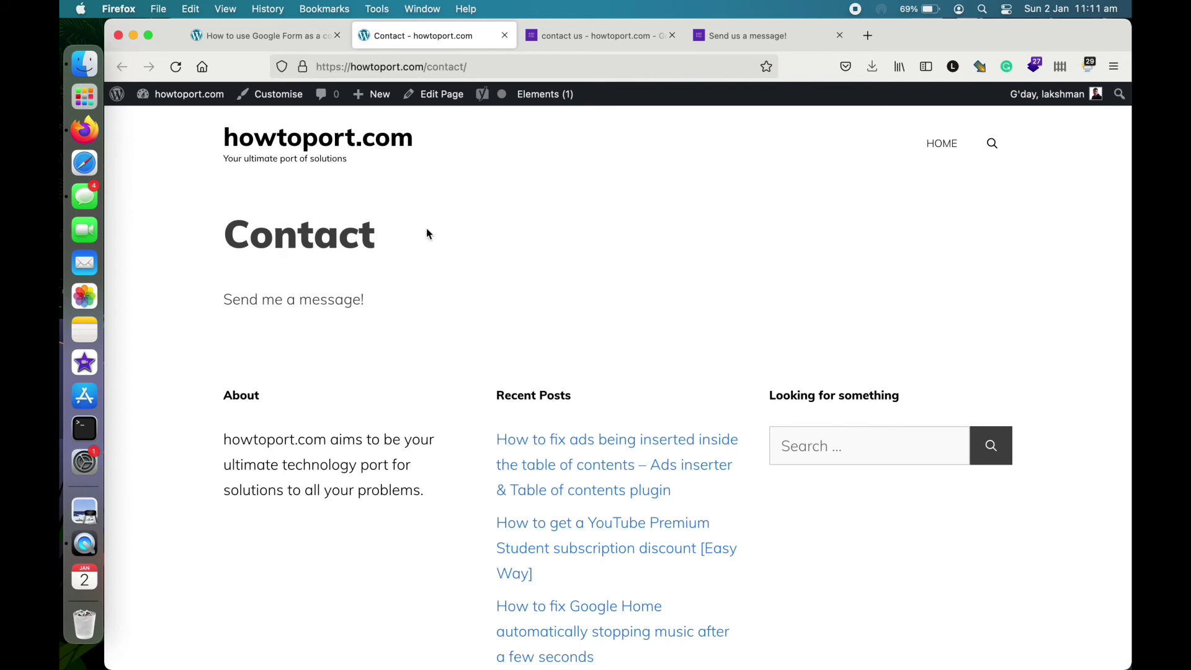
click(286, 35)
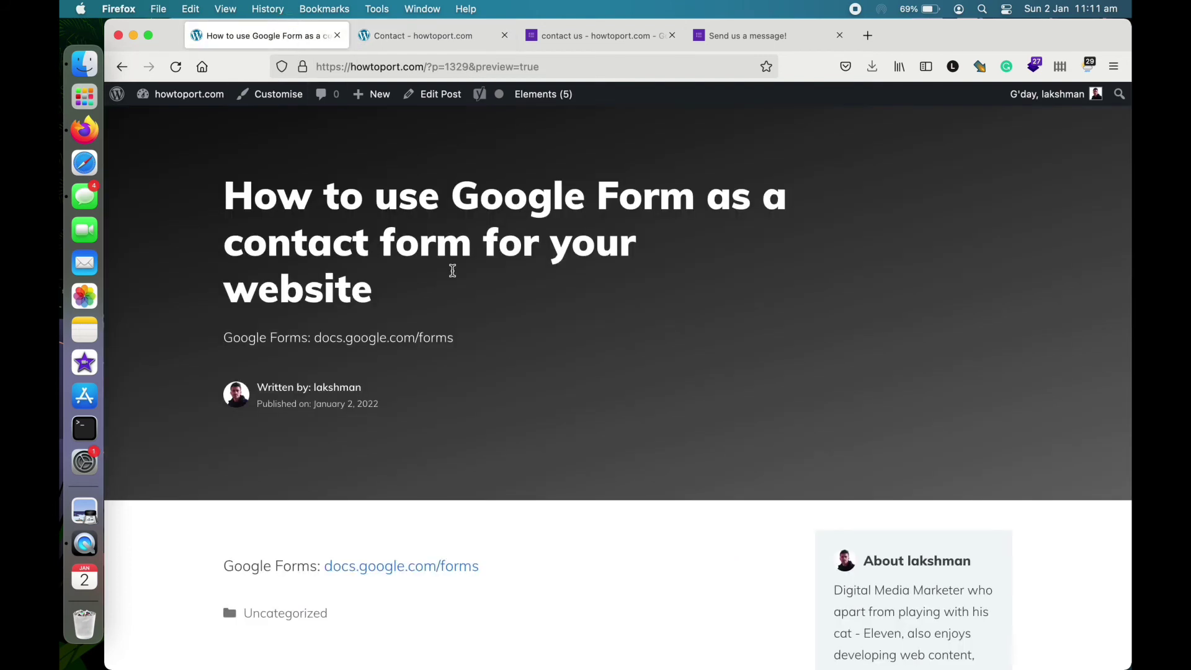
click(441, 38)
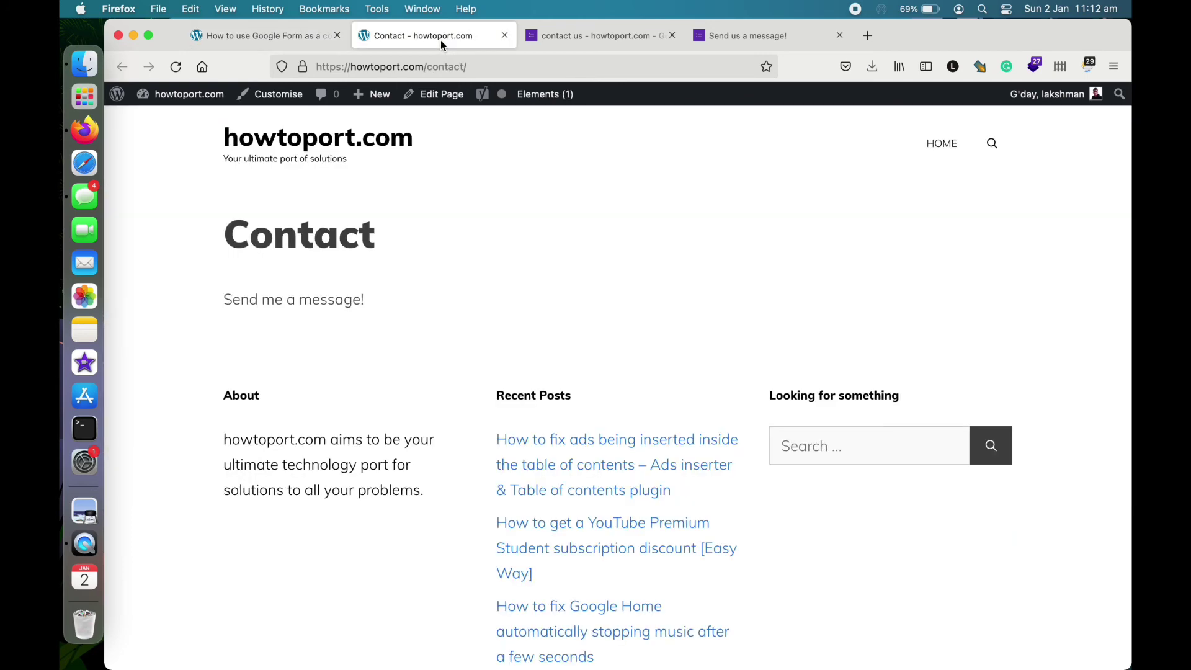
click(434, 93)
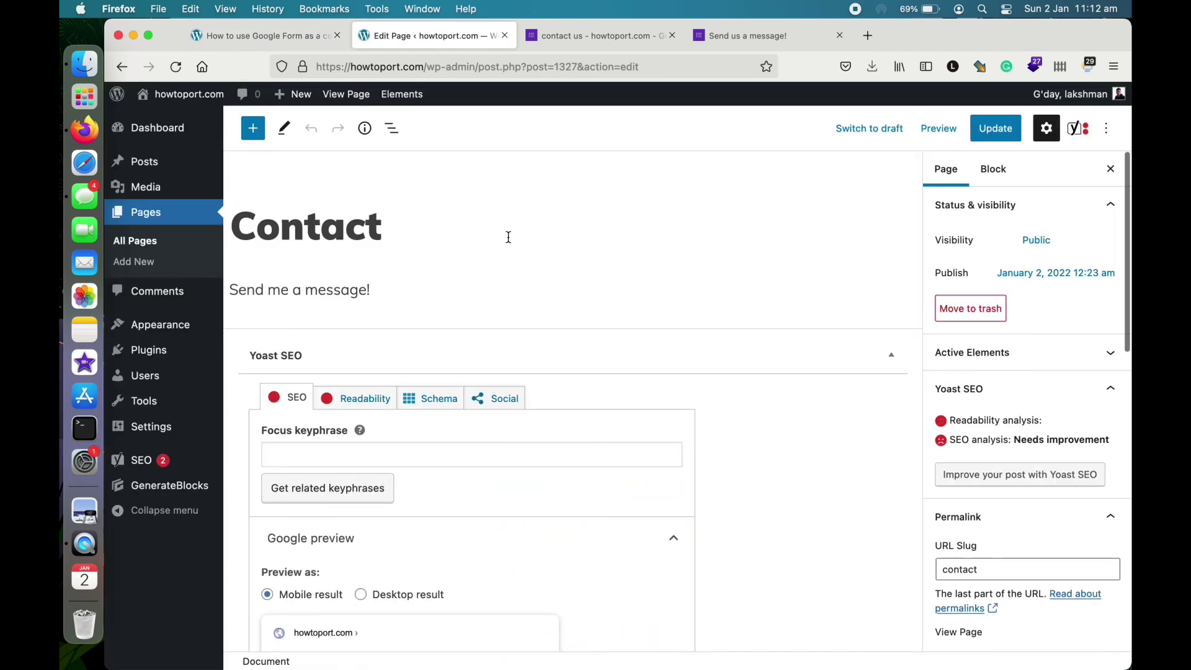
Step: Add a Custom HTML block below 'Send me a message!' holding the pasted Google Forms embed code
click(434, 290)
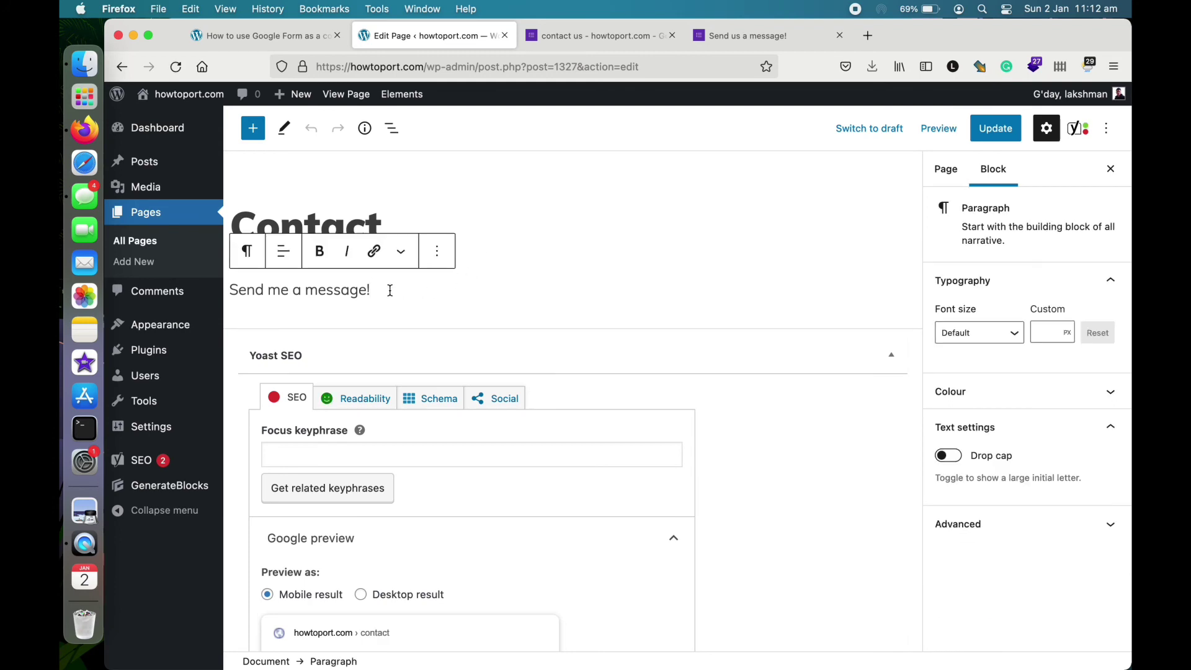
scroll(389, 289, down, 1)
key(Return)
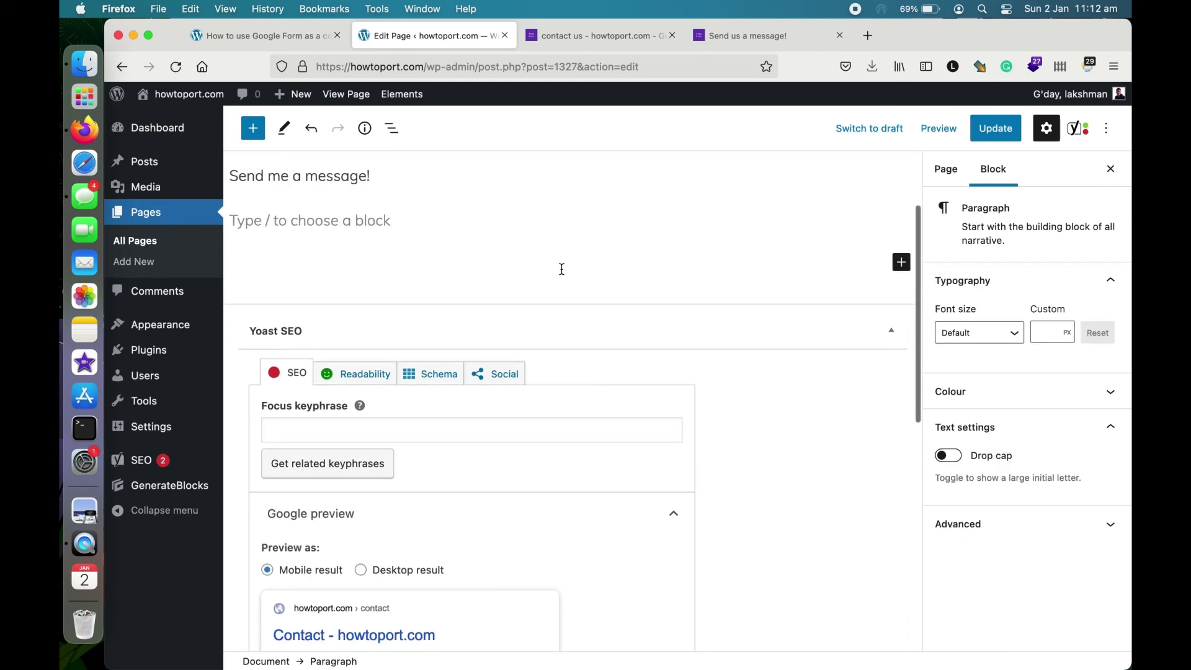
click(901, 262)
text(html)
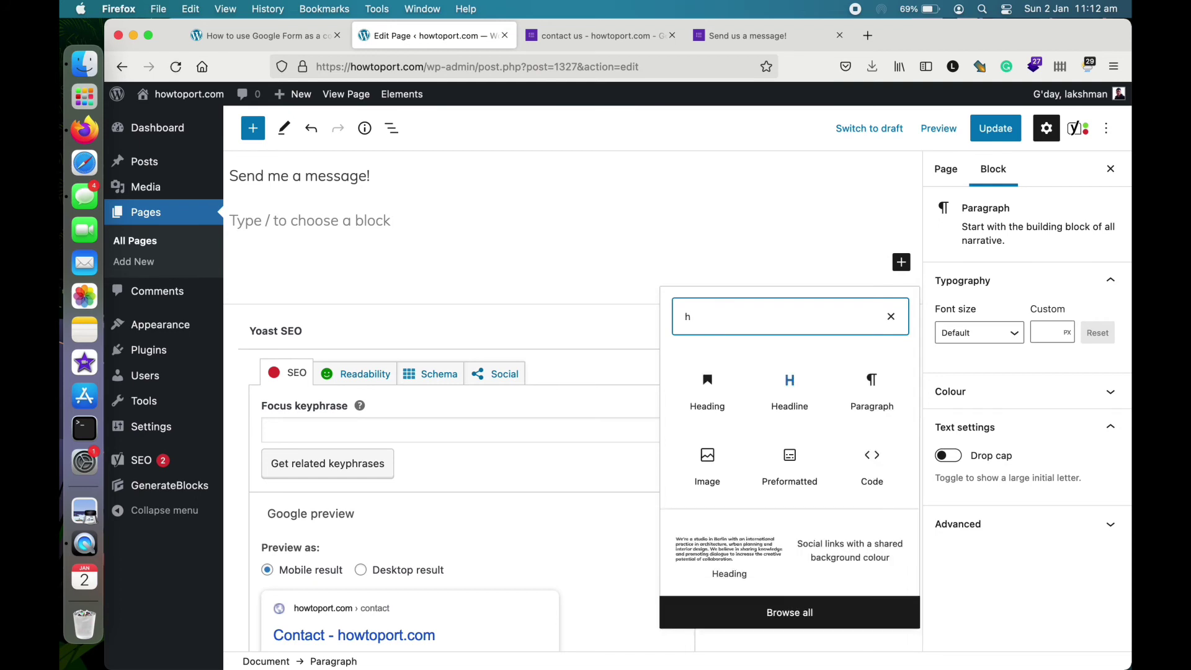
click(691, 381)
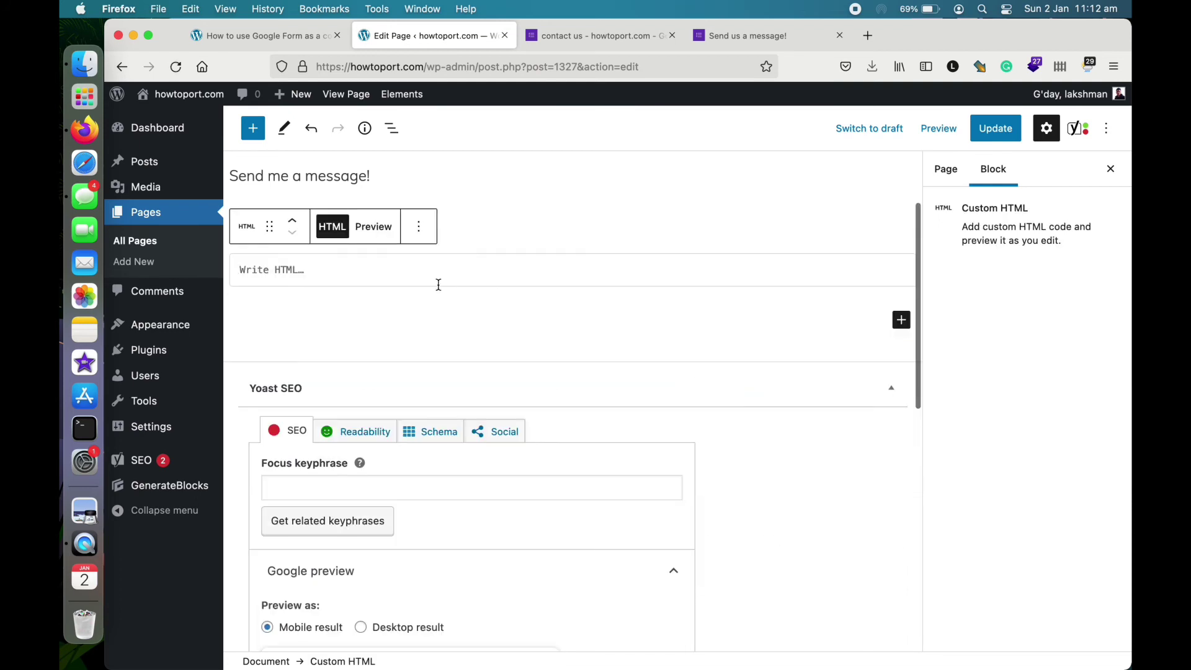
key(super+v)
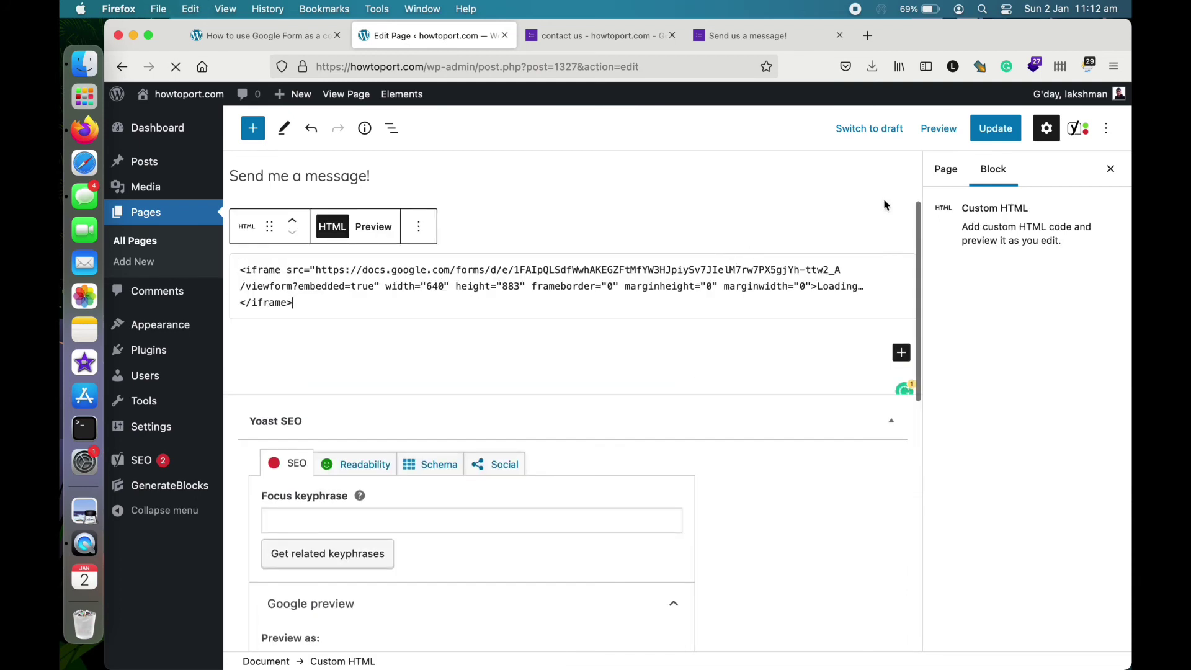
Step: Update the Contact page and briefly view the live page before closing it
click(991, 128)
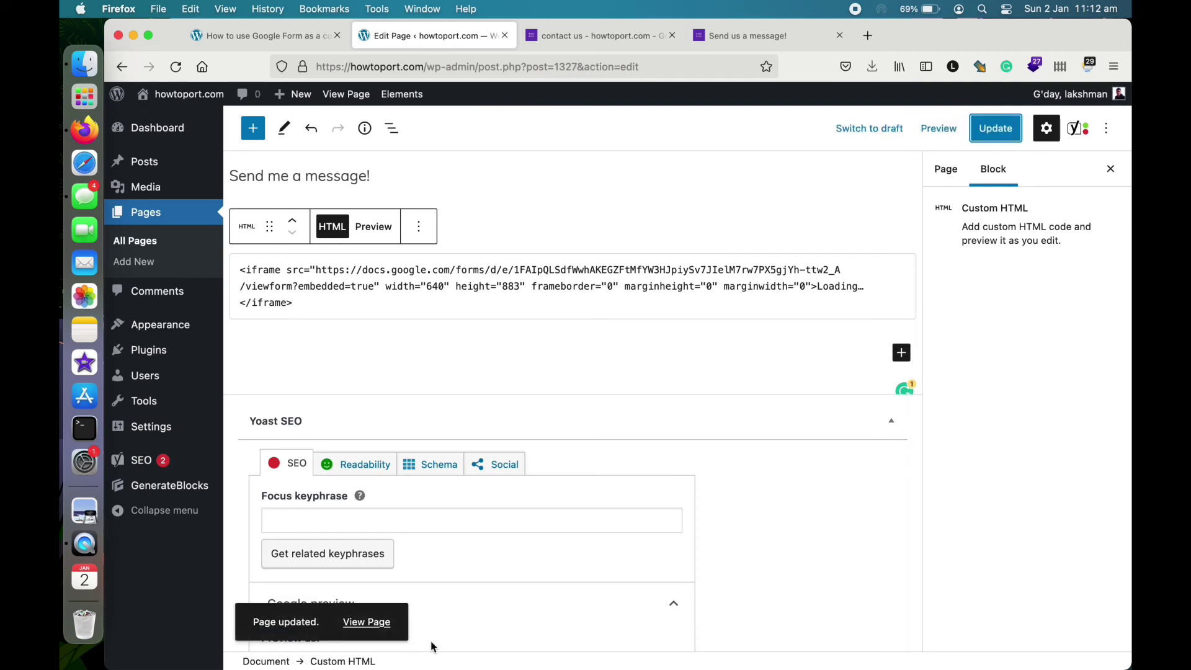
super+click(379, 623)
shift+click(380, 629)
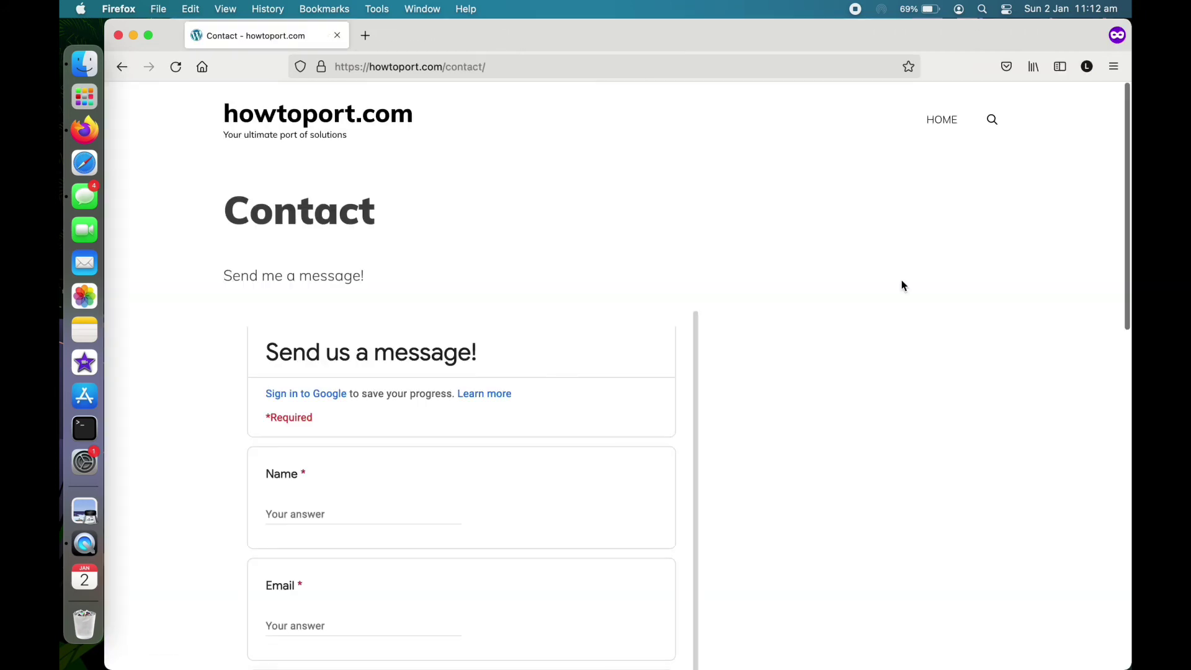
key(super+w)
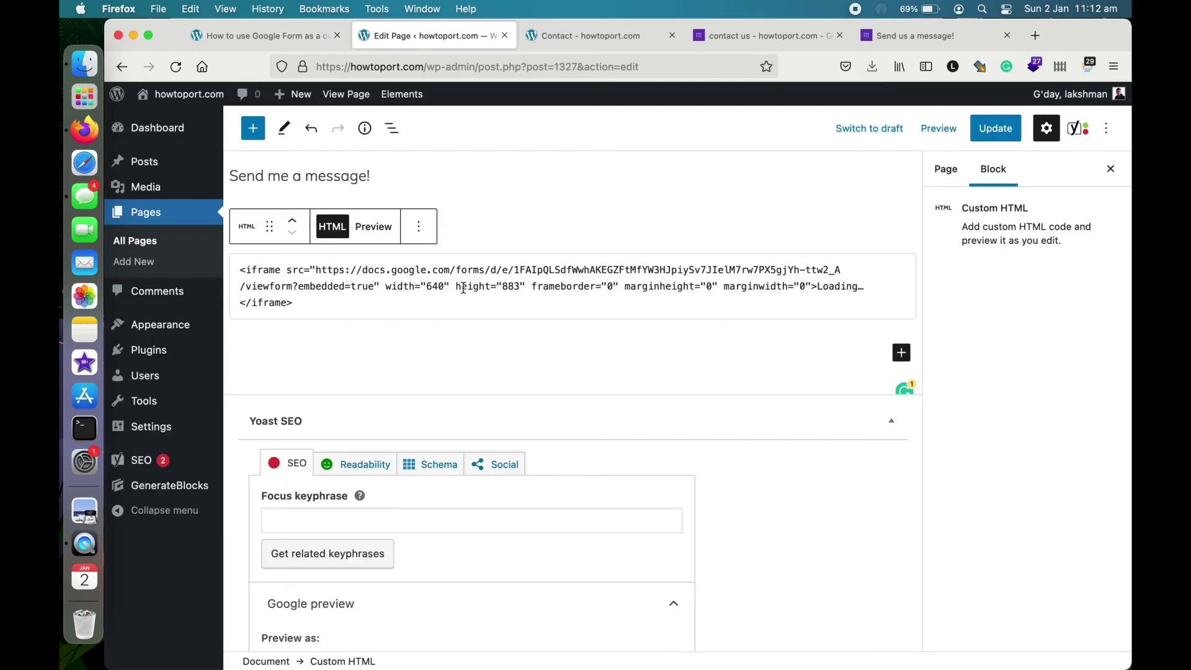
Step: Change the iframe width from 640 to 100% and the height from 883 to 1100
double_click(432, 287)
text(100)
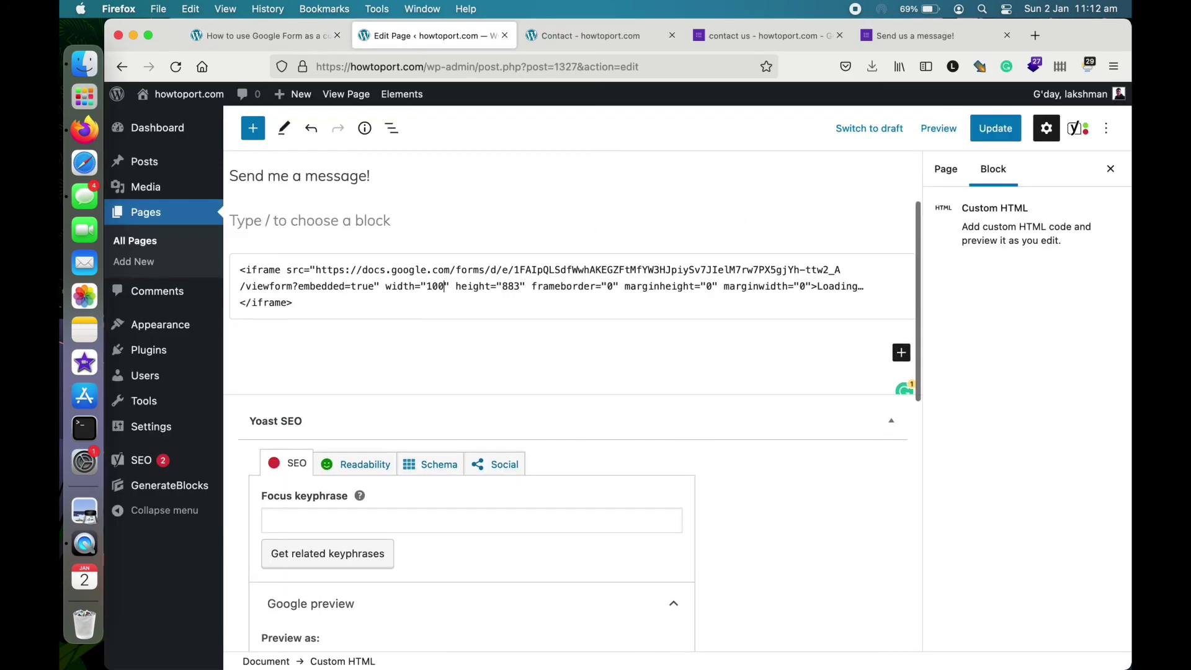
text(%)
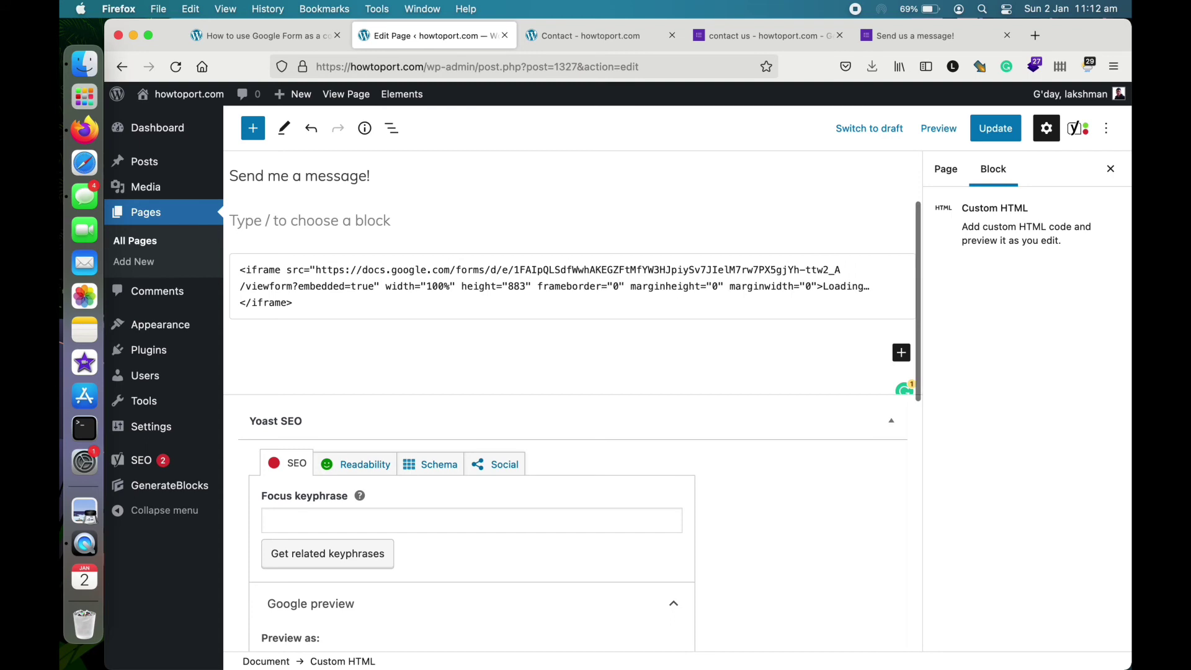
double_click(516, 287)
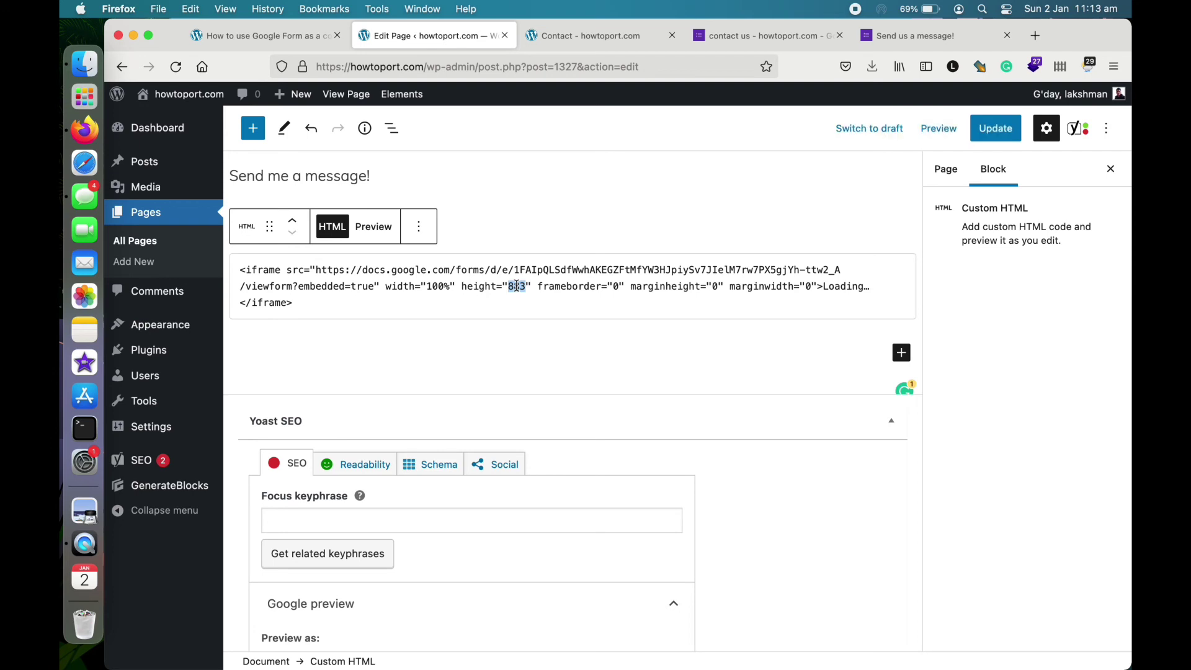
text(1100)
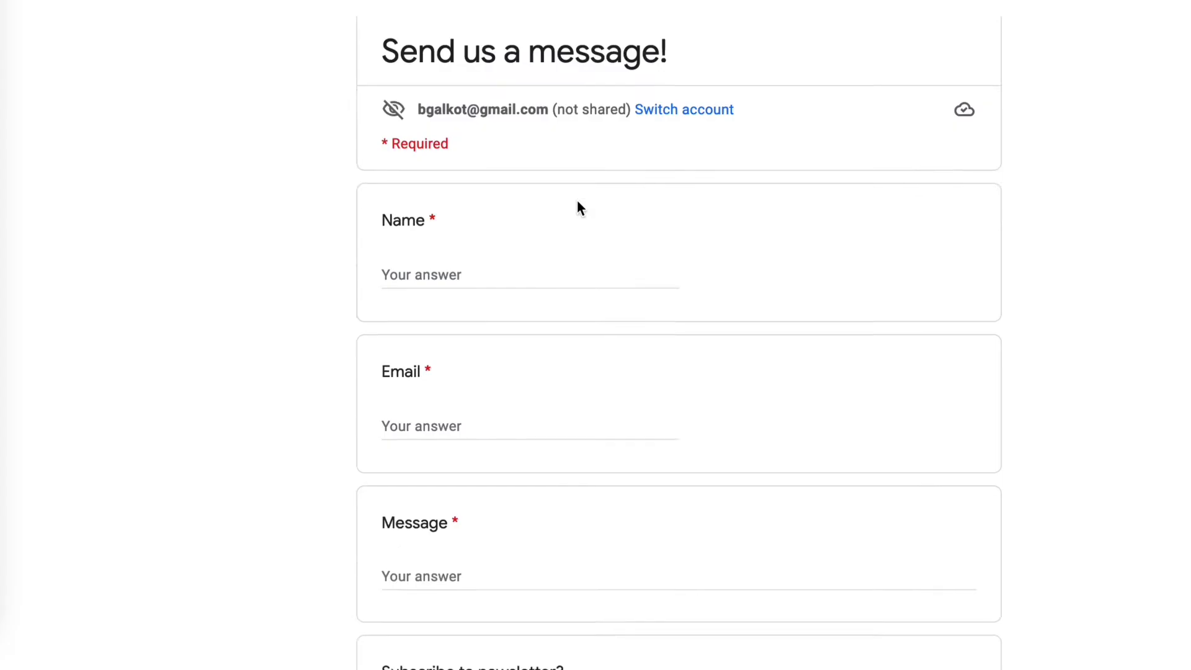
Step: Fill the embedded form with name Test, a test email, message 'hello there, thanks for this wonderful video', and newsletter Yes
scroll(577, 201, down, 3)
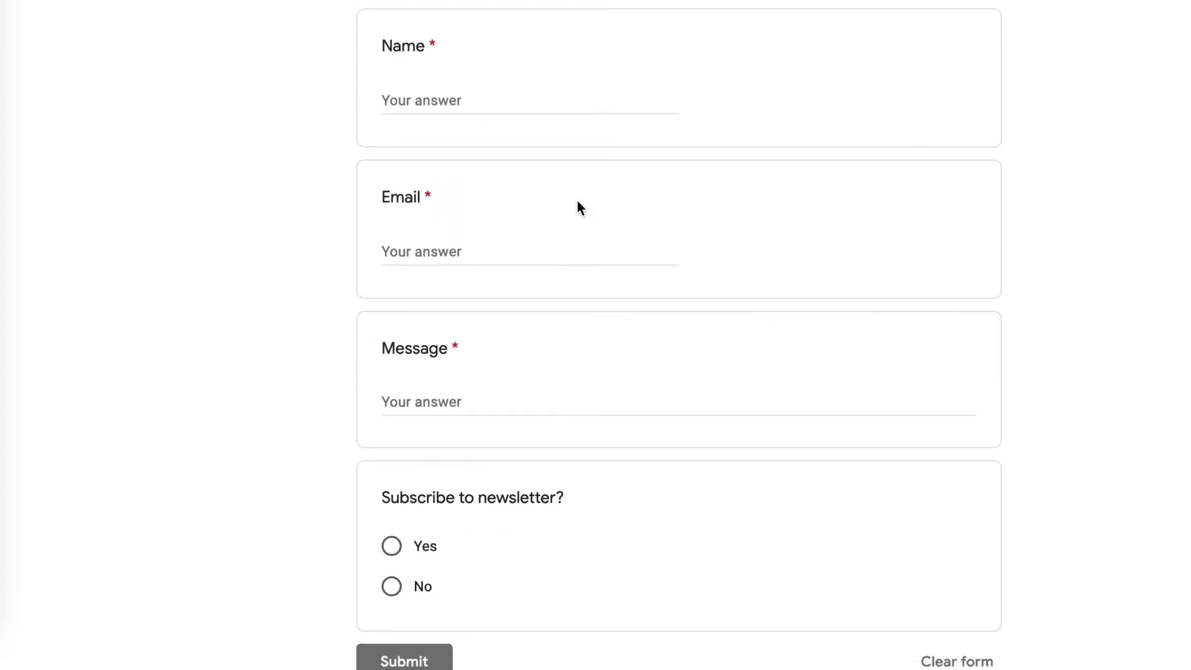
scroll(576, 202, up, 1)
click(492, 133)
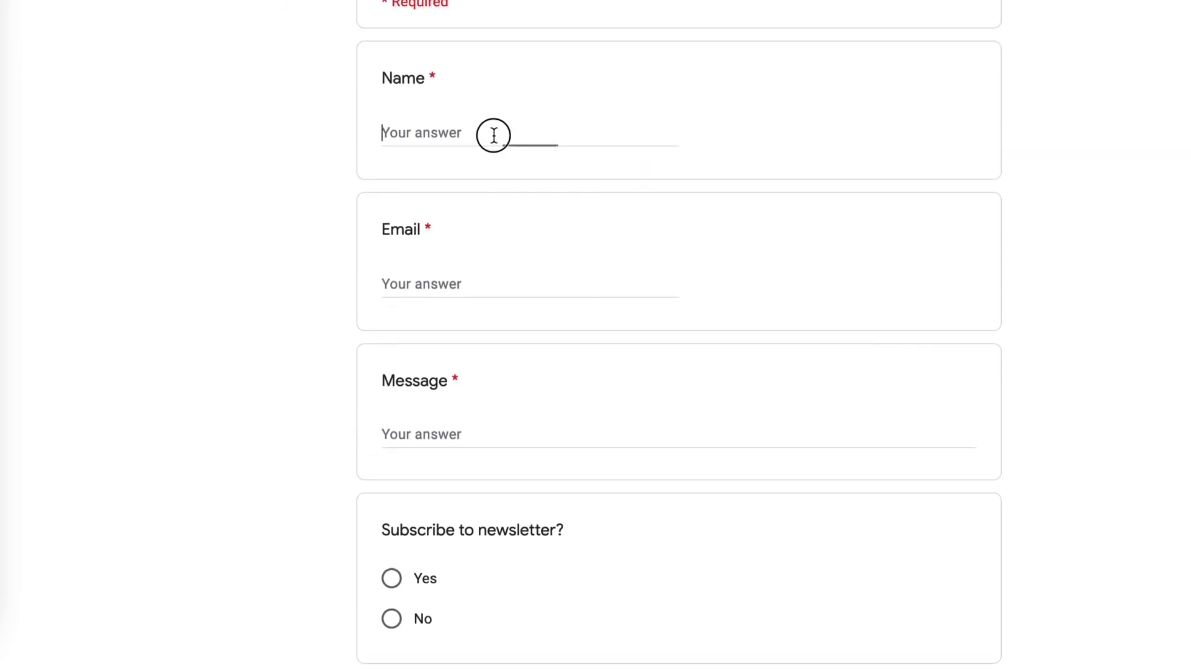
text(Test)
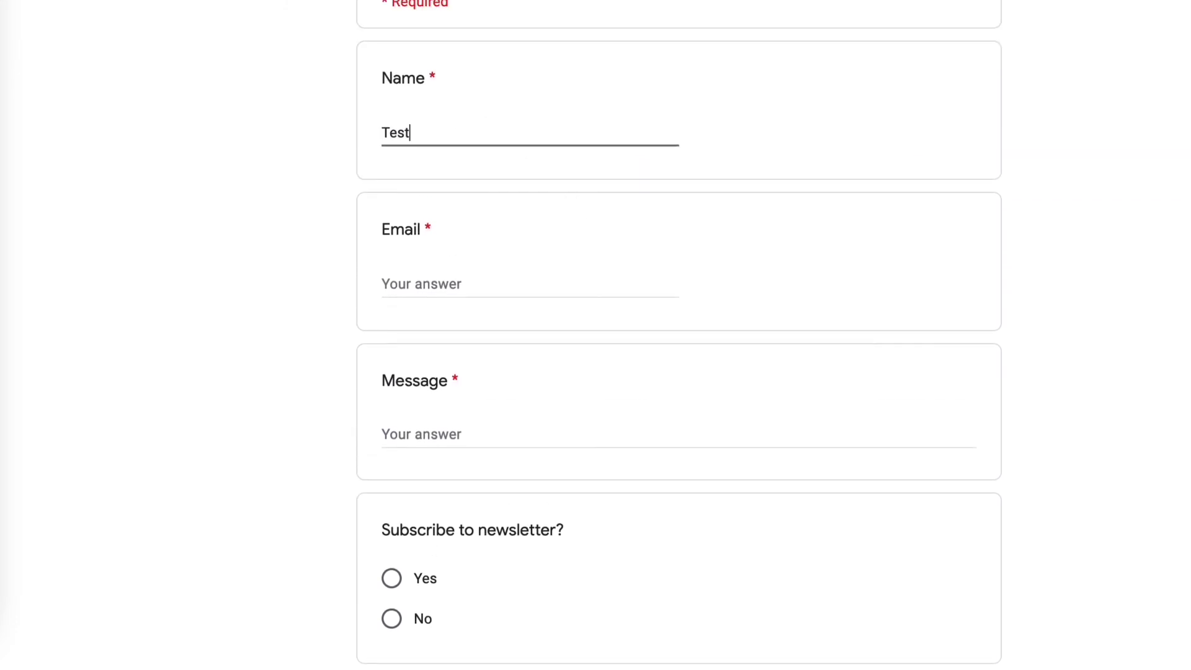
key(Tab)
text(tes)
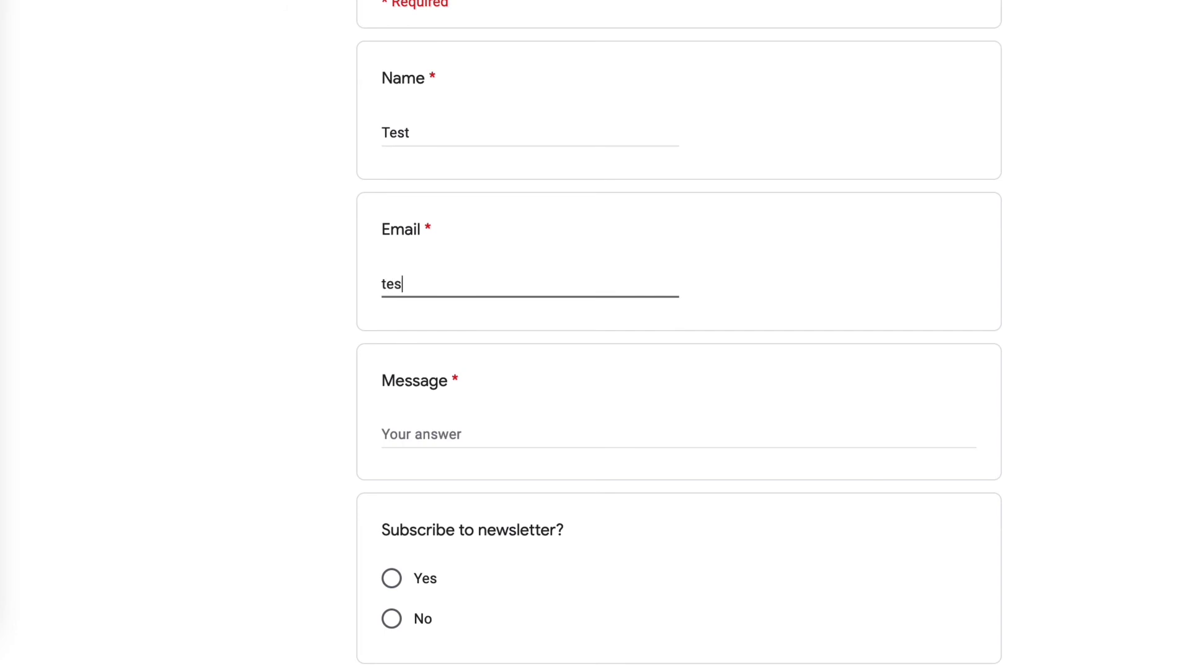
text(ter@tester.cpp)
text(m)
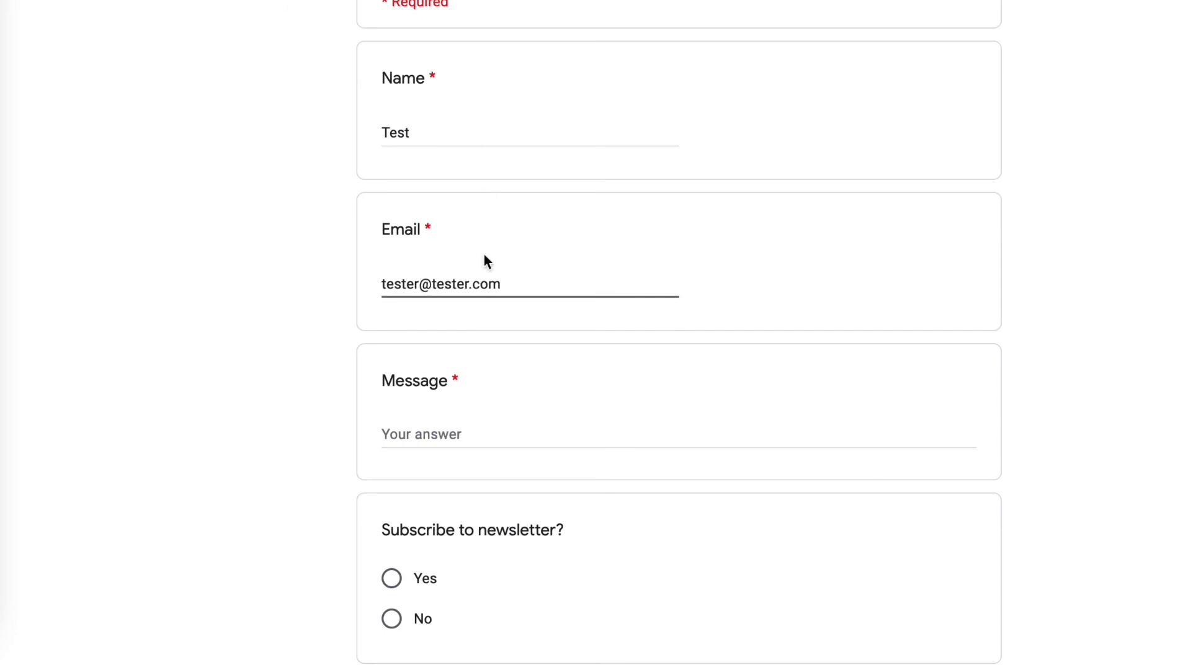
click(453, 427)
text(hello)
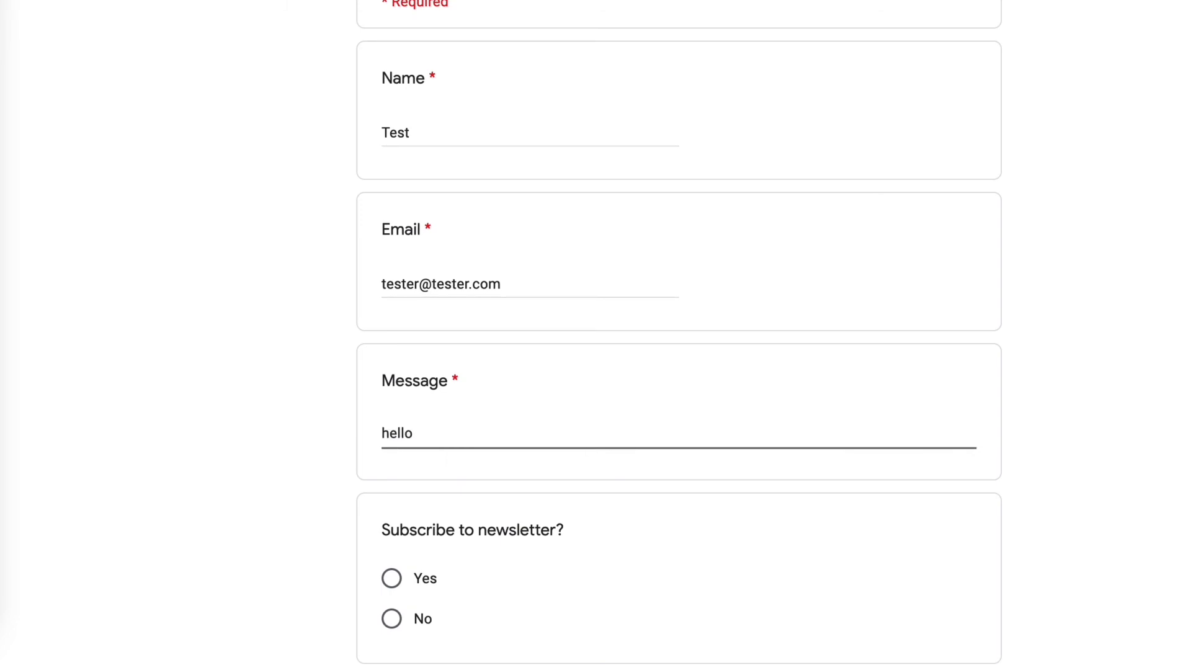
text( there, thanks for this wond)
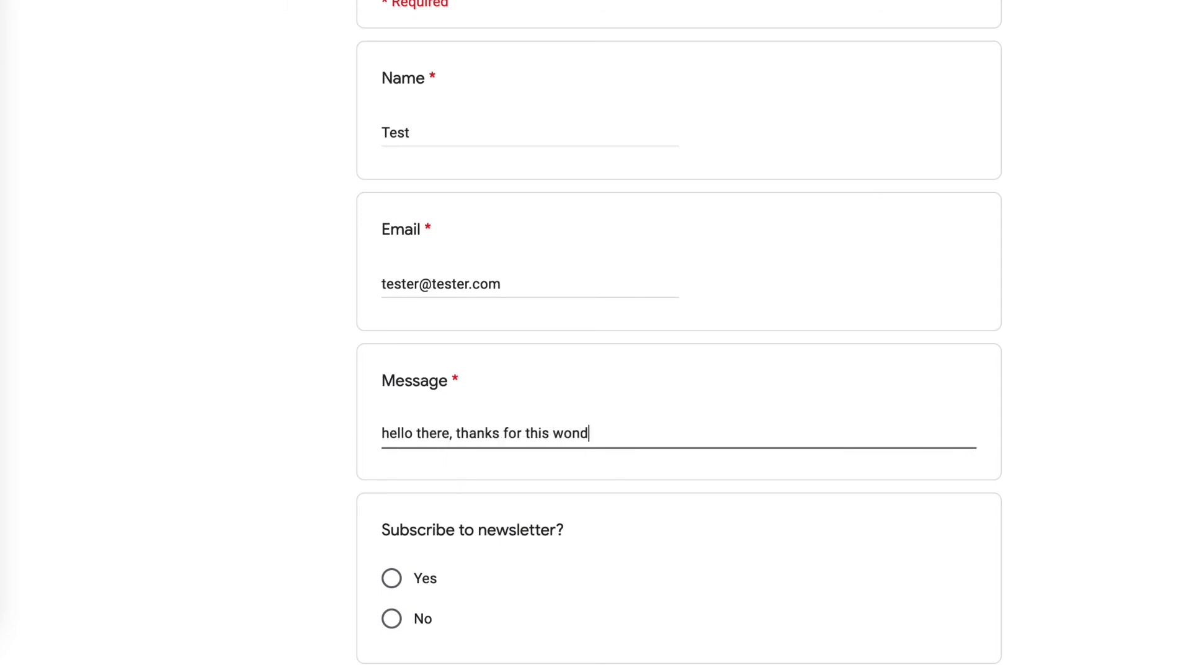
text(erful video!)
click(391, 579)
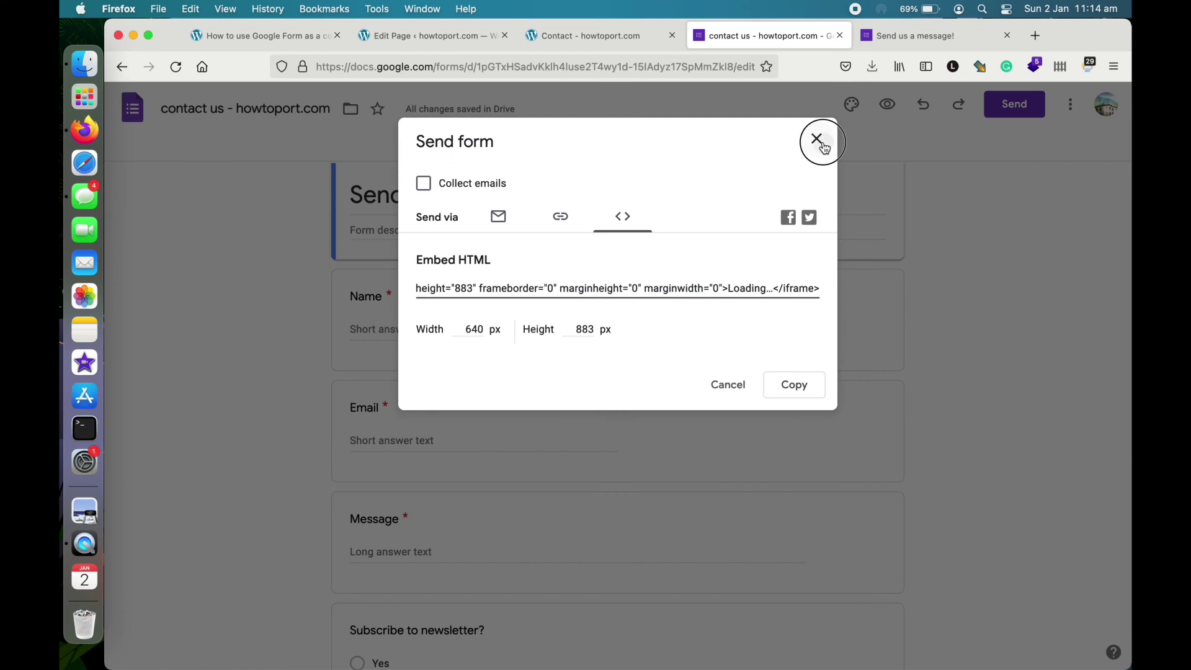
Step: Close the embed window and look over the Settings tab before returning to Questions
click(817, 140)
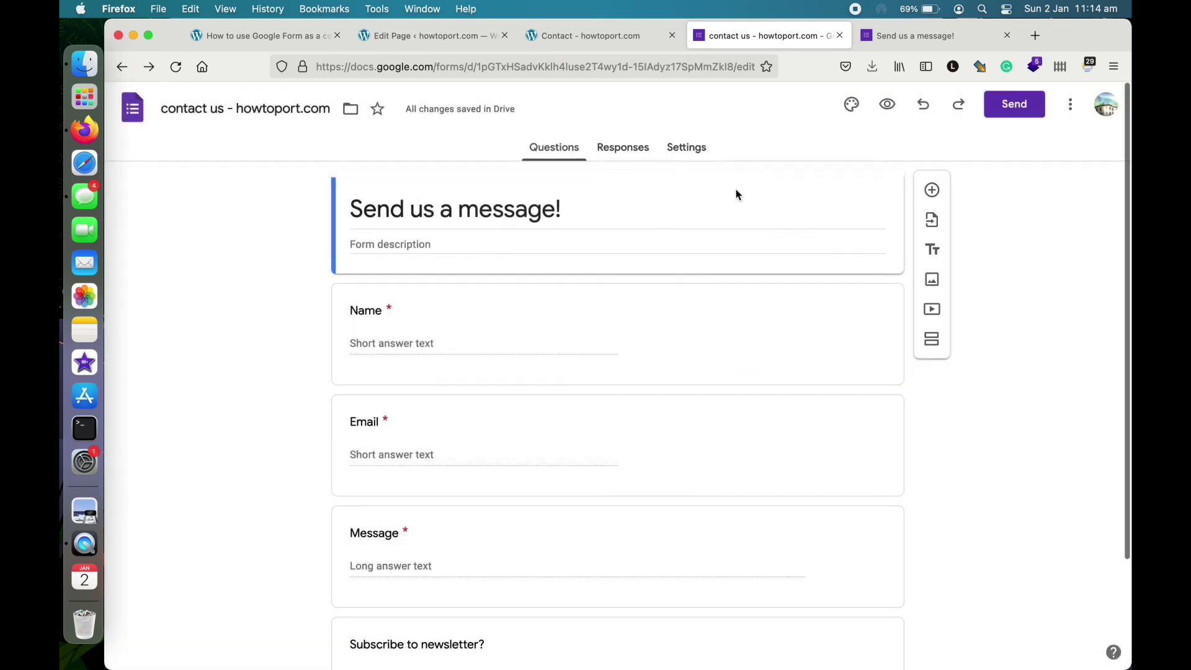
click(691, 154)
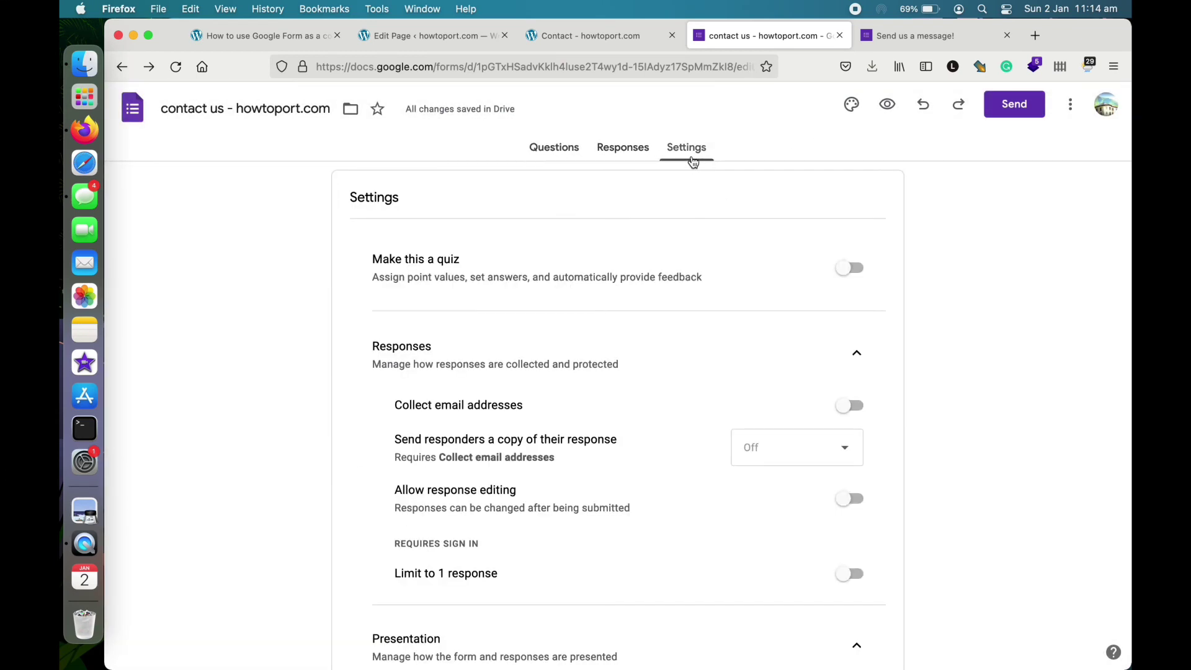
click(565, 156)
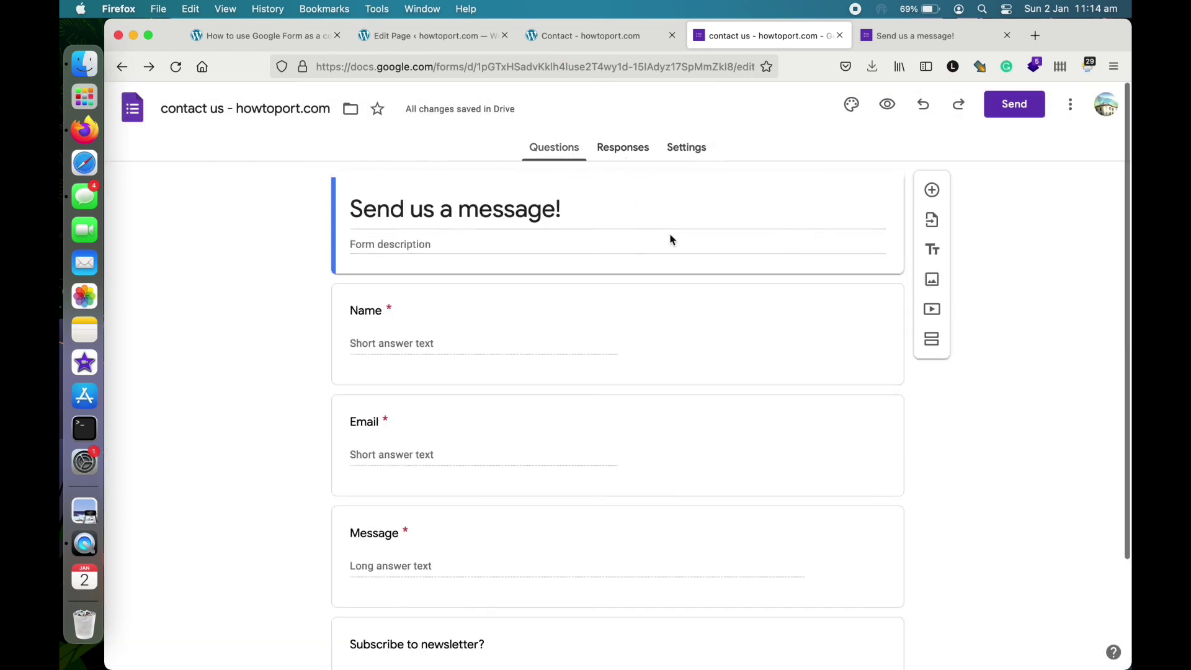
scroll(670, 239, down, 3)
scroll(670, 238, up, 4)
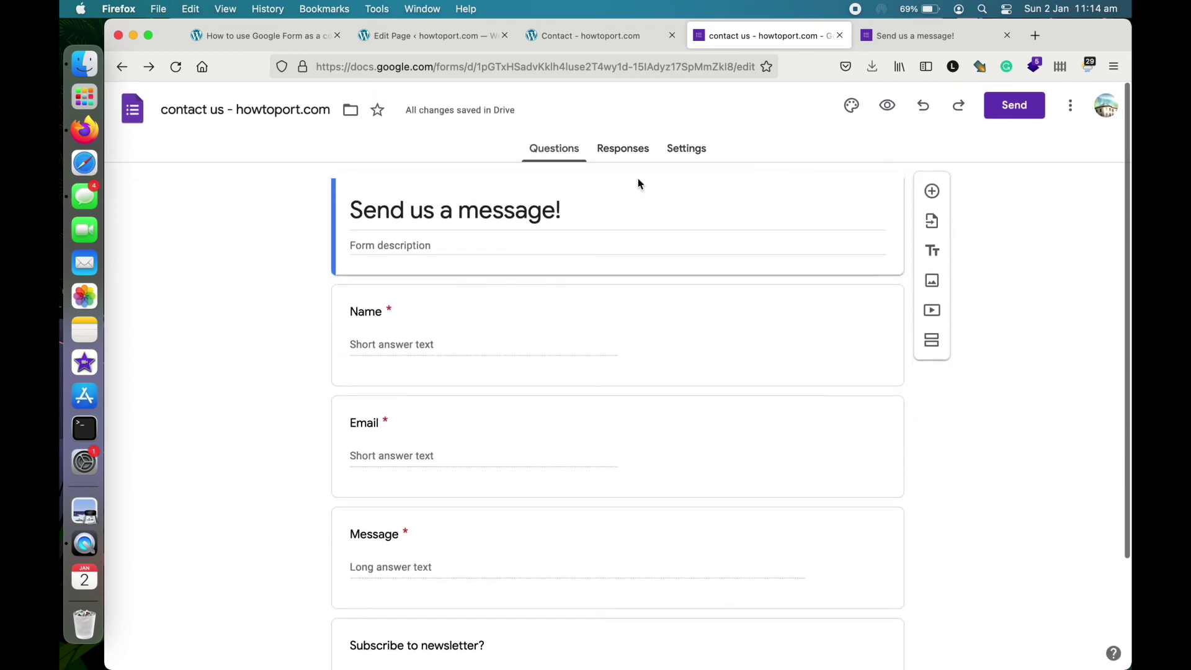
Step: Turn on email notifications for new responses from the Responses tab
click(625, 149)
click(880, 196)
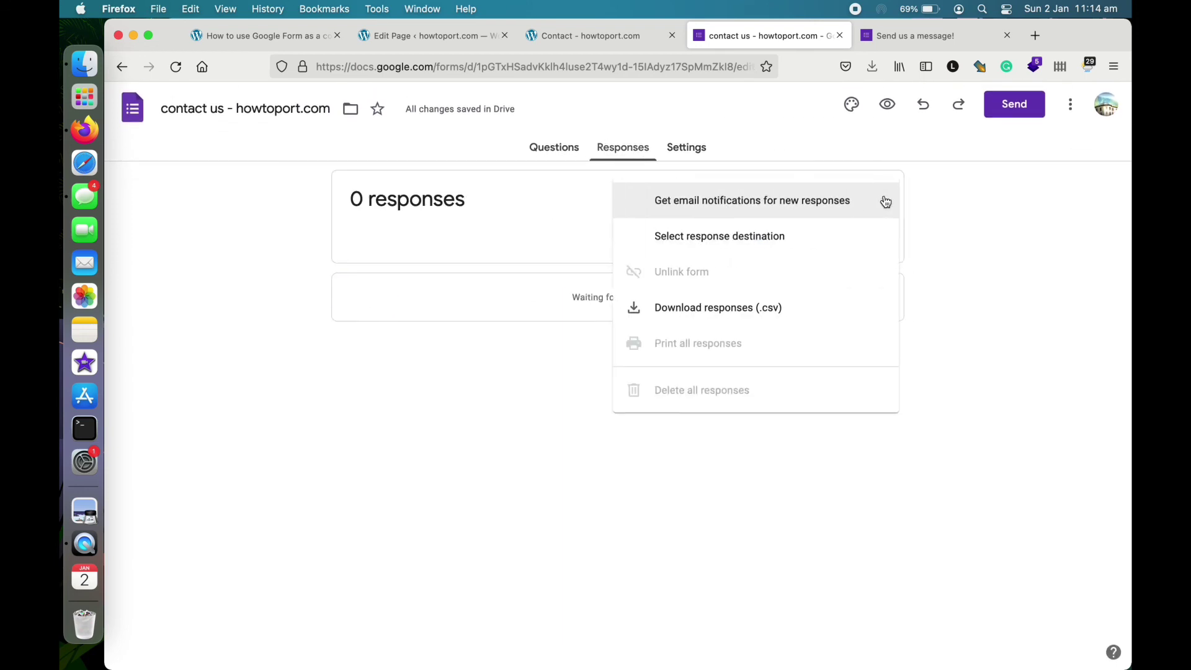
click(775, 211)
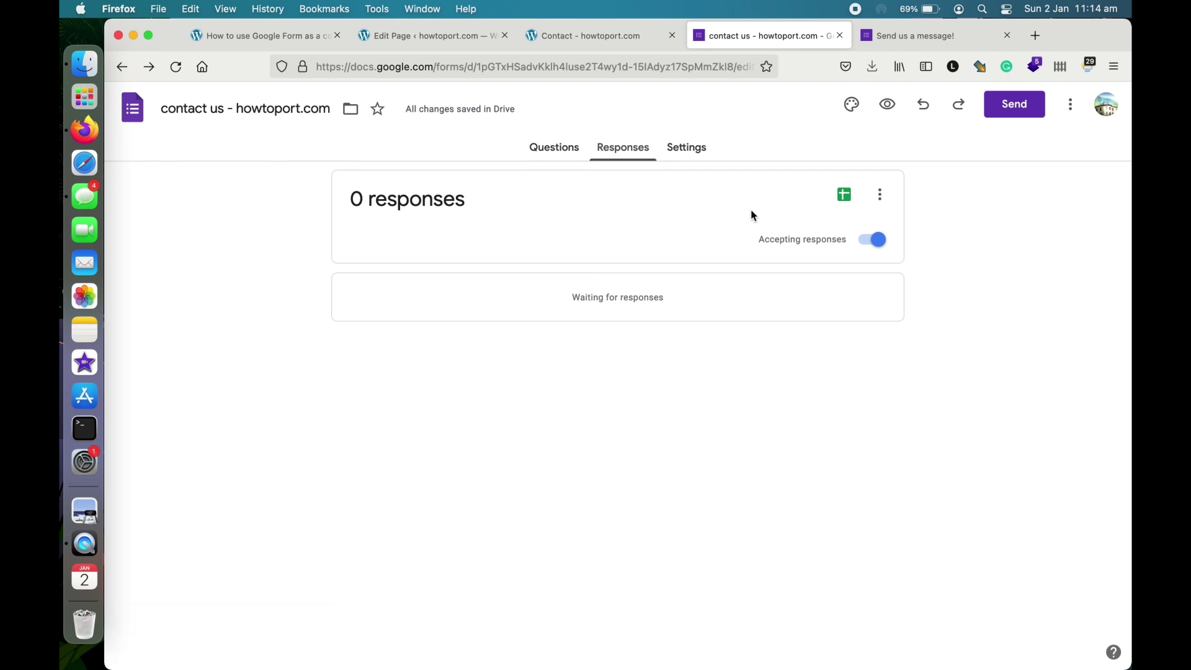
Step: Submit the test message on the howtoport.com Contact page, then check Google Forms shows 1 response
click(615, 40)
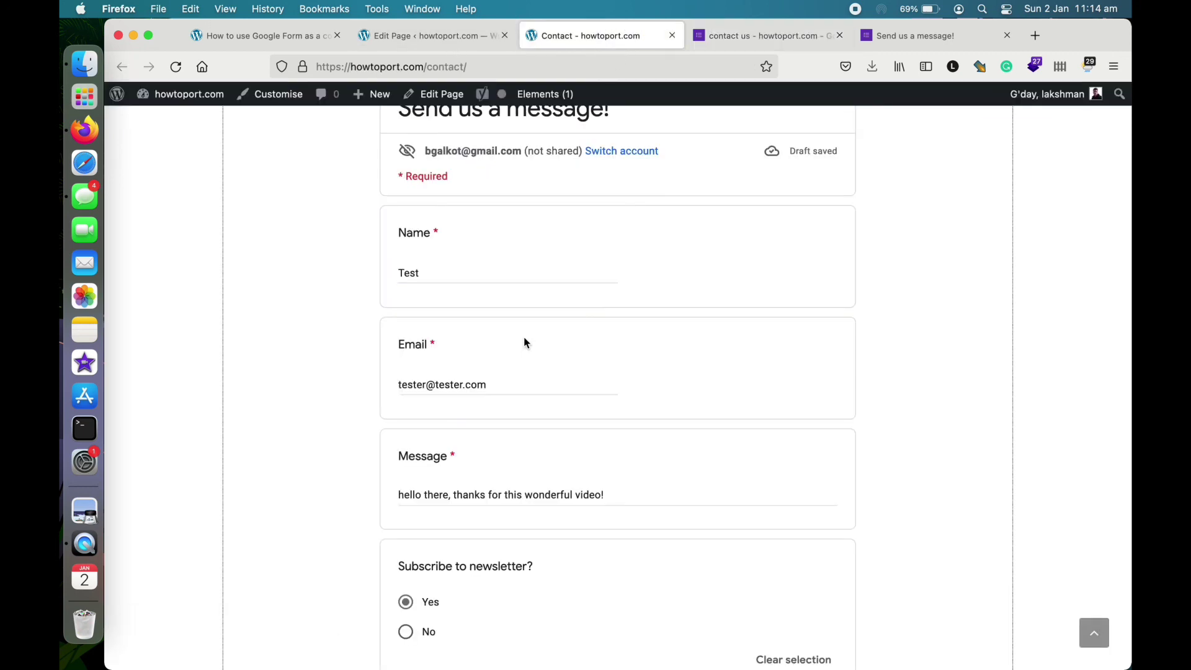
scroll(551, 422, down, 5)
click(425, 380)
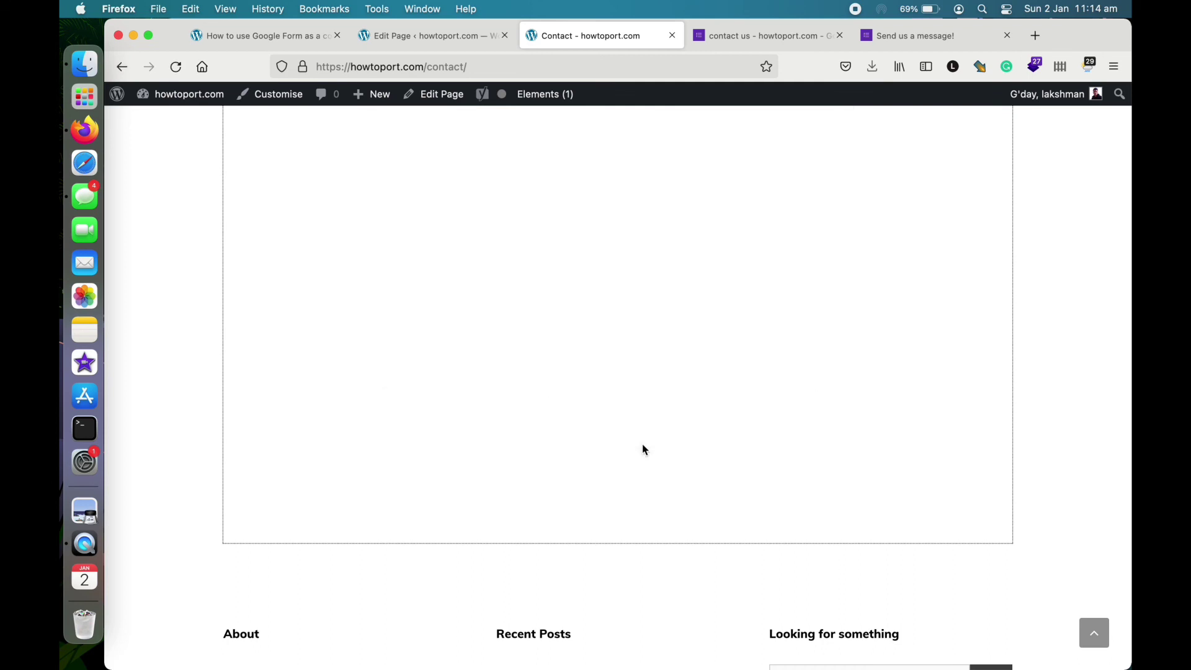
scroll(642, 444, up, 5)
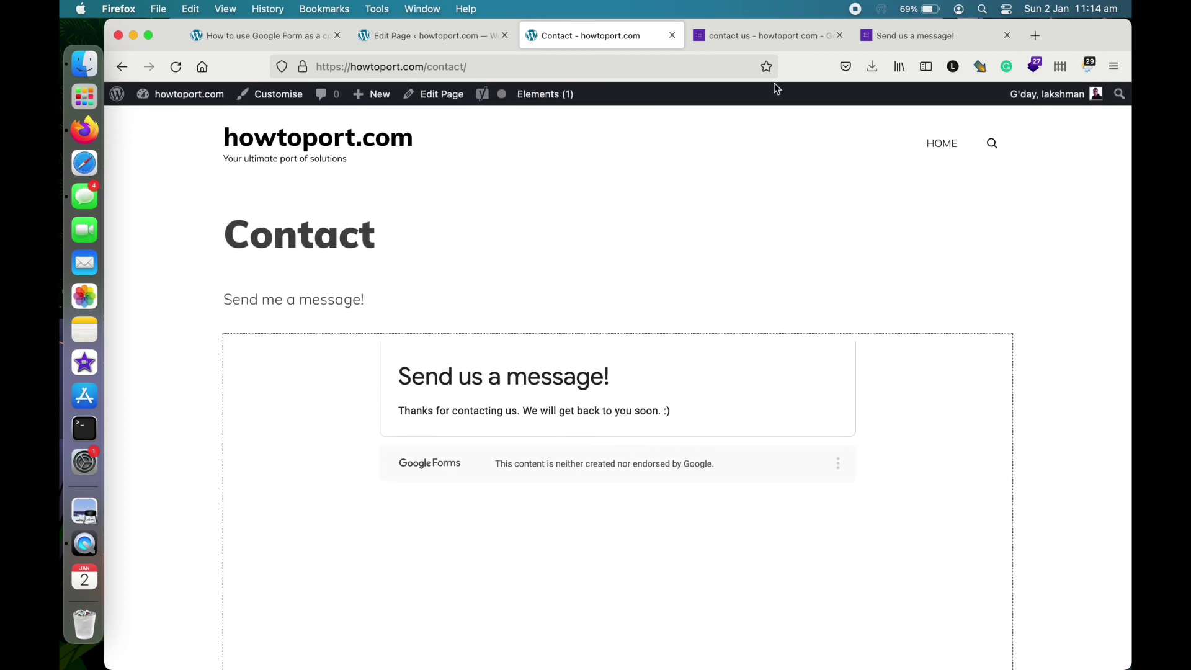
click(794, 36)
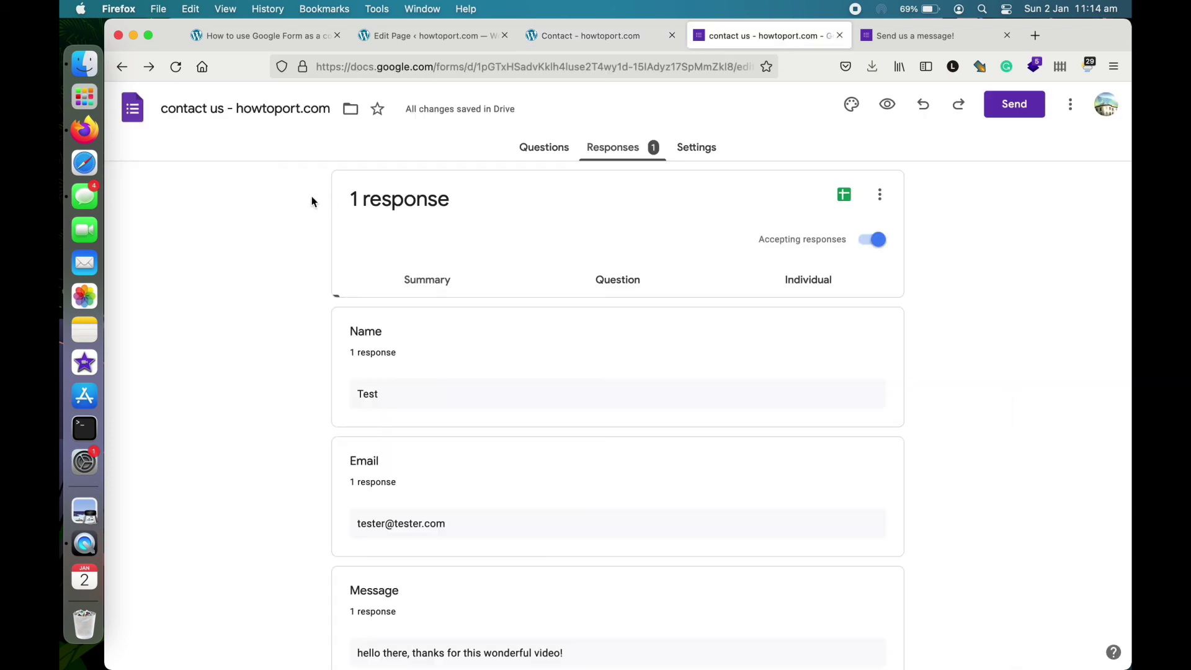
Step: Review the test response in Summary, Question and Individual views, confirming the name Test
scroll(464, 304, down, 5)
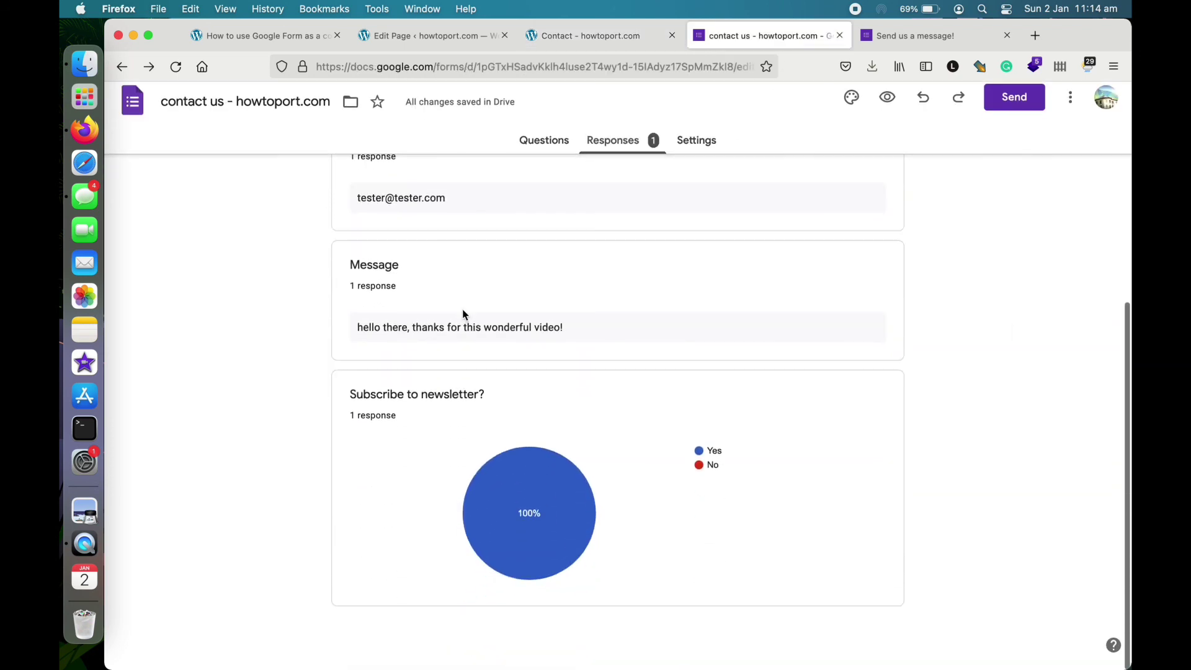
scroll(463, 309, up, 6)
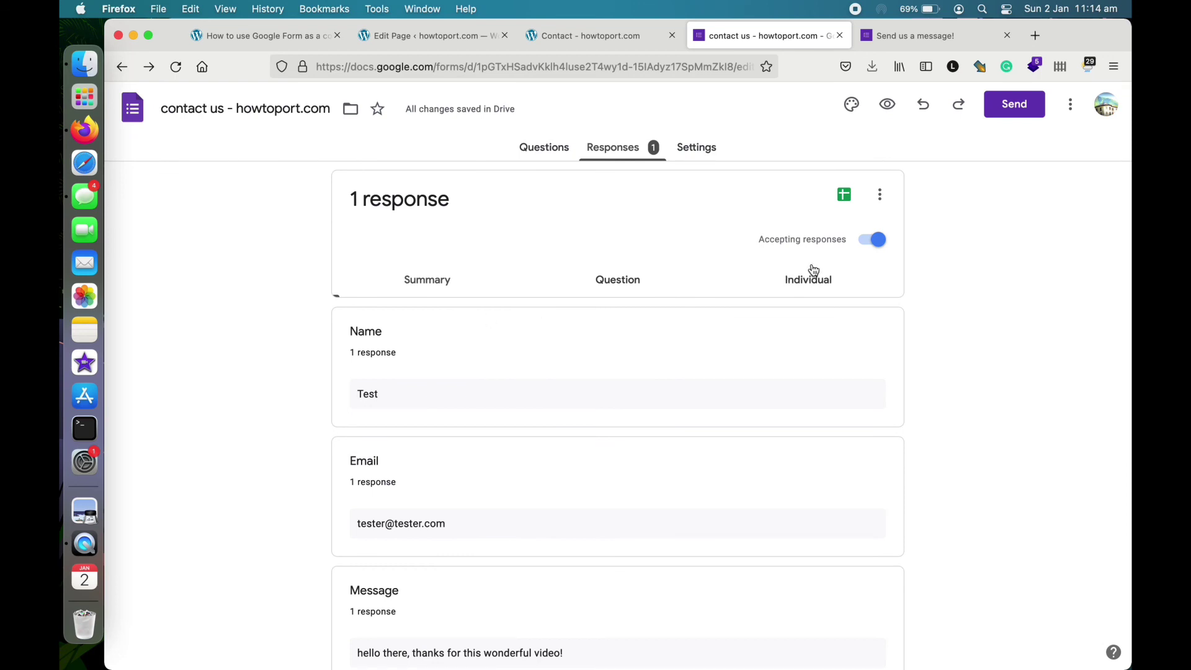
click(619, 280)
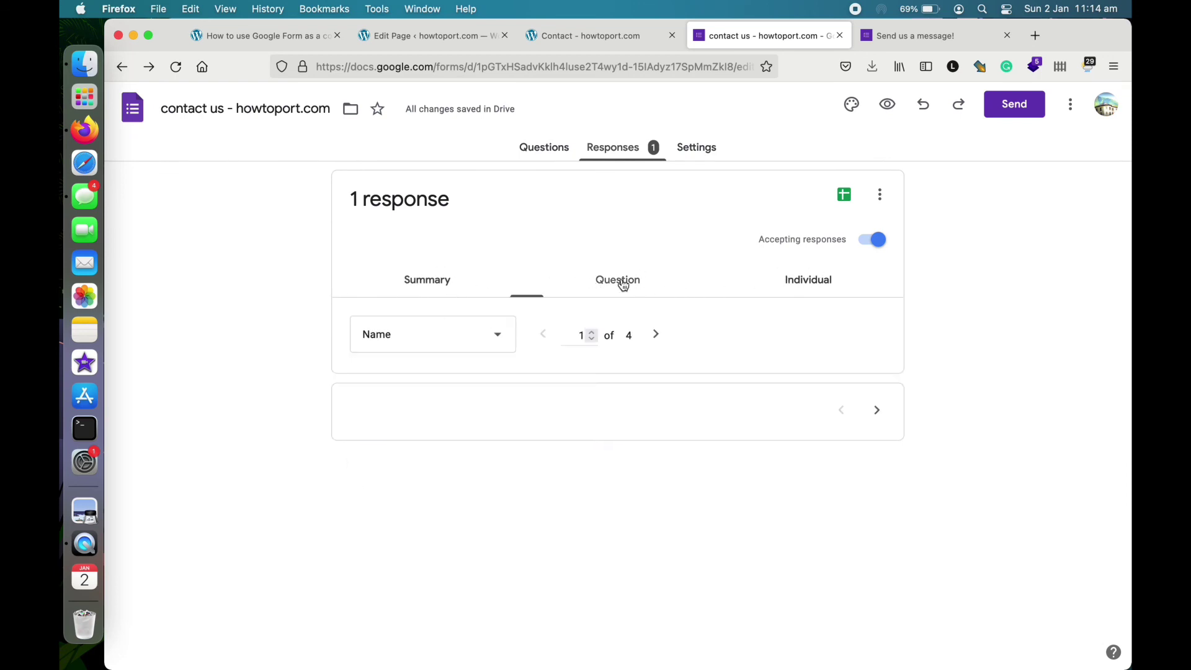
scroll(692, 428, down, 1)
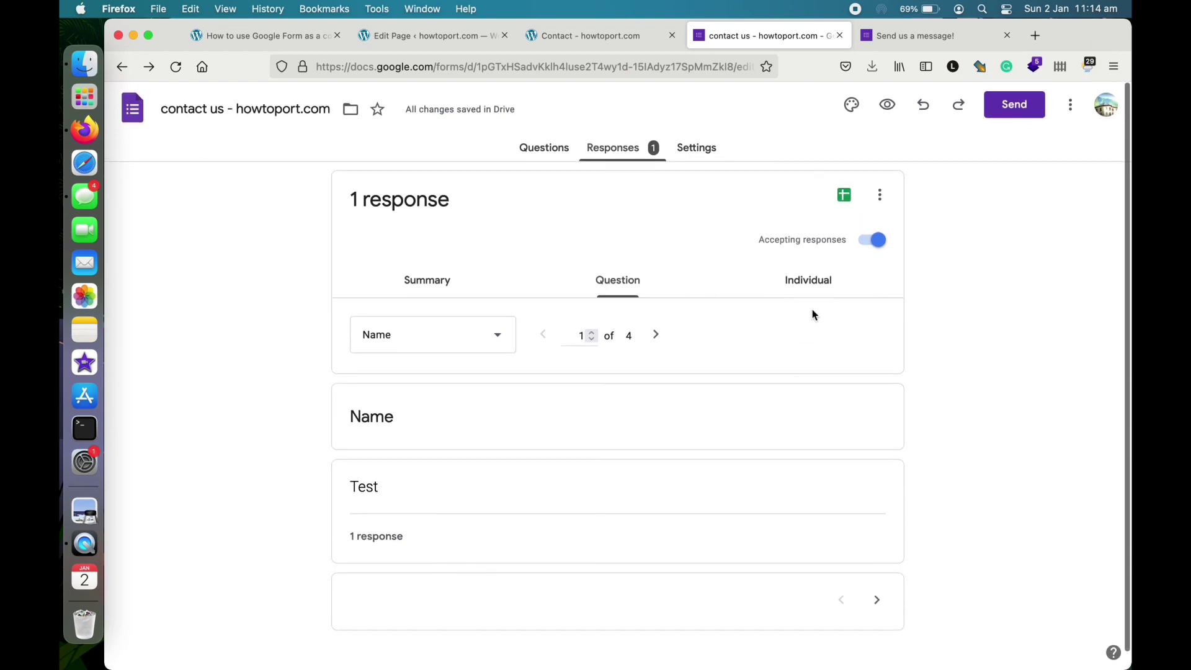
click(822, 281)
scroll(782, 390, down, 3)
scroll(781, 394, down, 3)
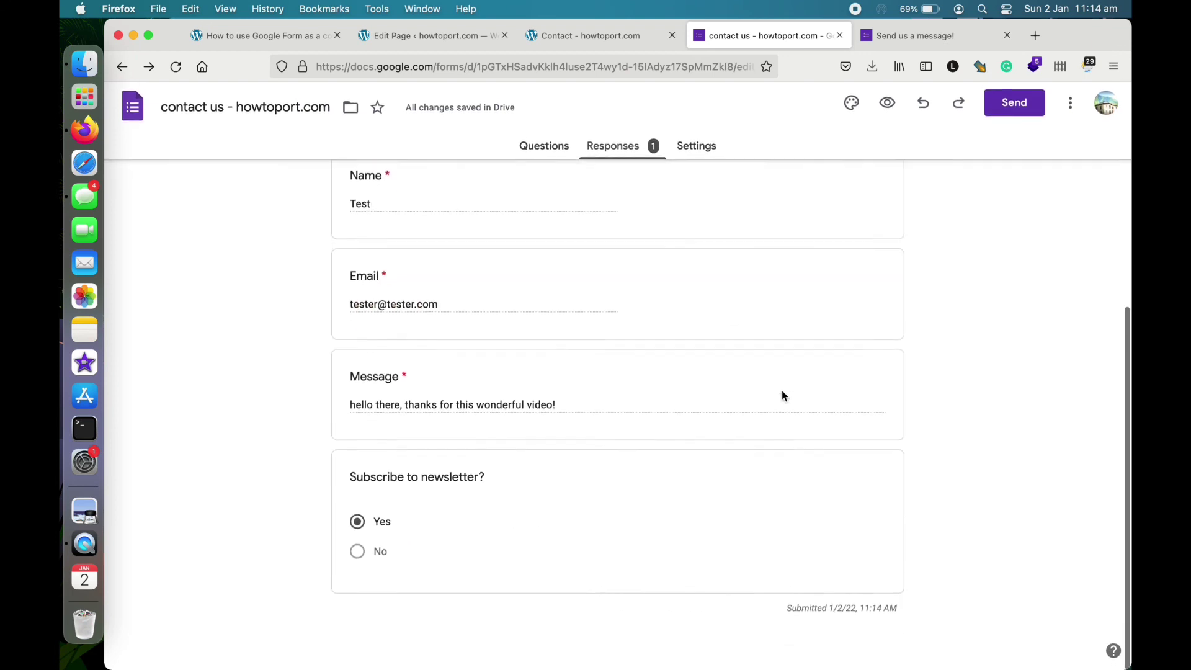
scroll(781, 392, up, 6)
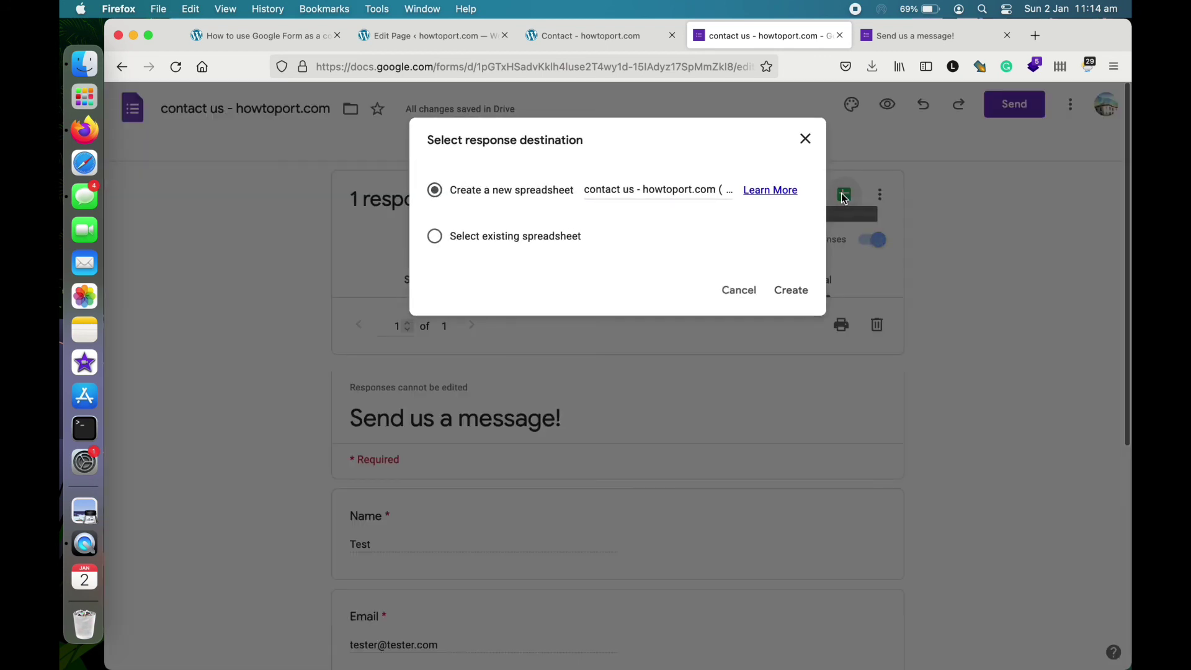
Step: Link responses to a new spreadsheet, 'contact us - howtoport.com (Responses)'
click(844, 195)
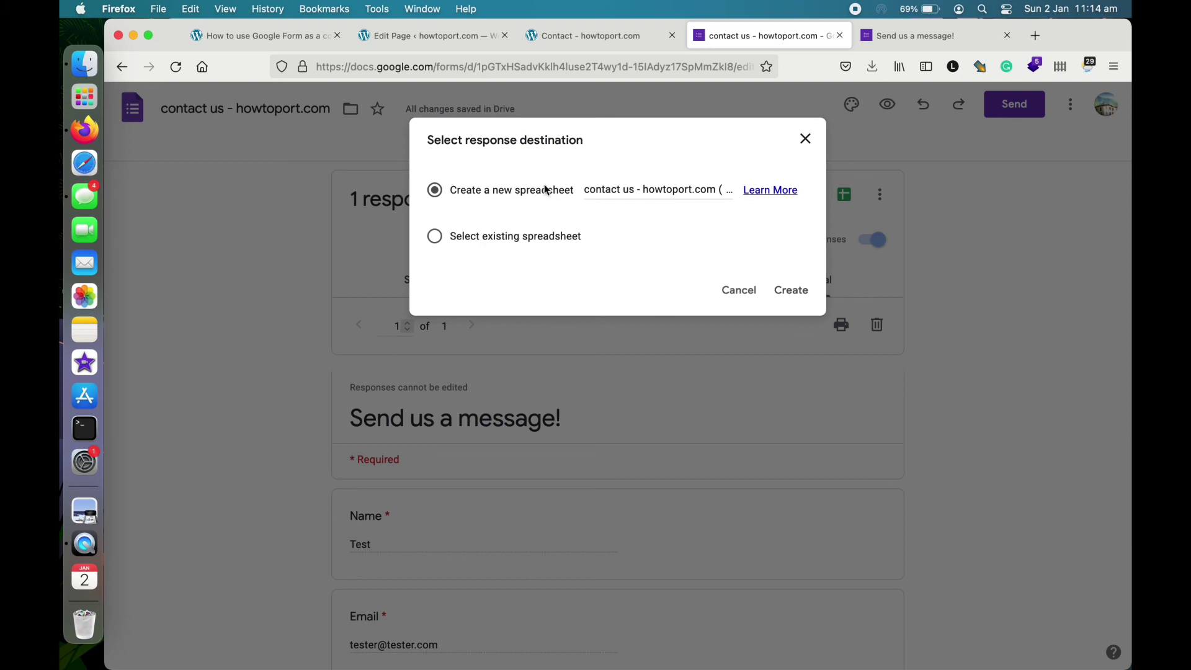
click(788, 289)
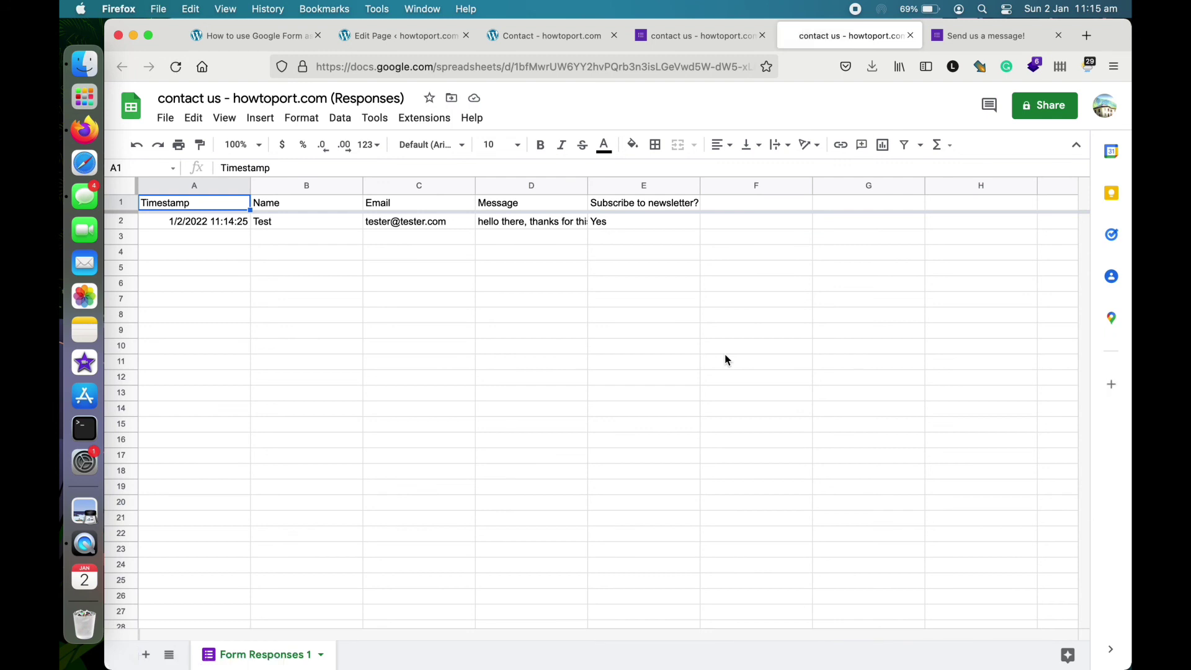
Step: Return to the howtoport.com Contact page and reload it to show a blank embedded form
click(689, 35)
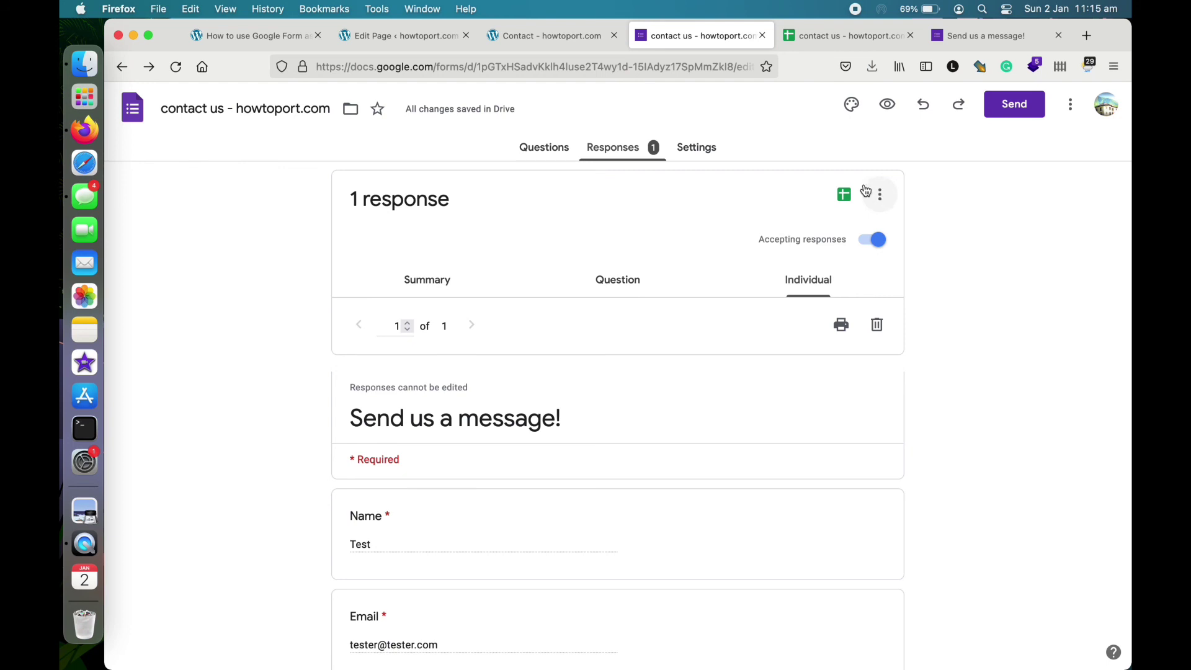
click(538, 39)
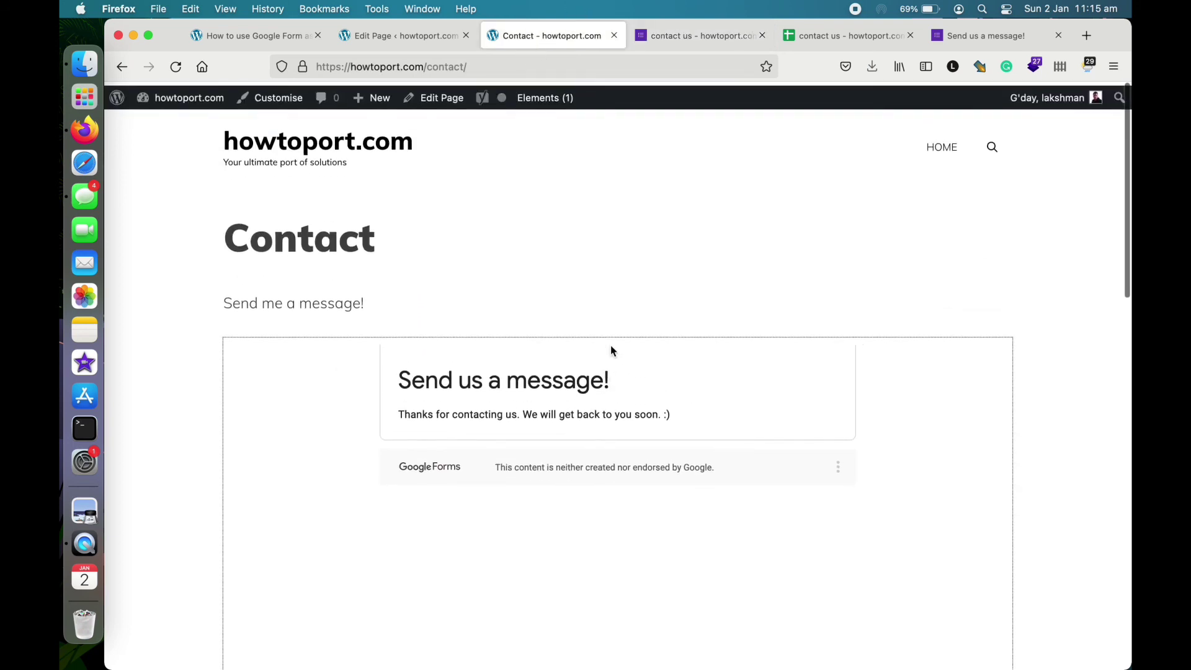
click(166, 68)
scroll(306, 341, down, 10)
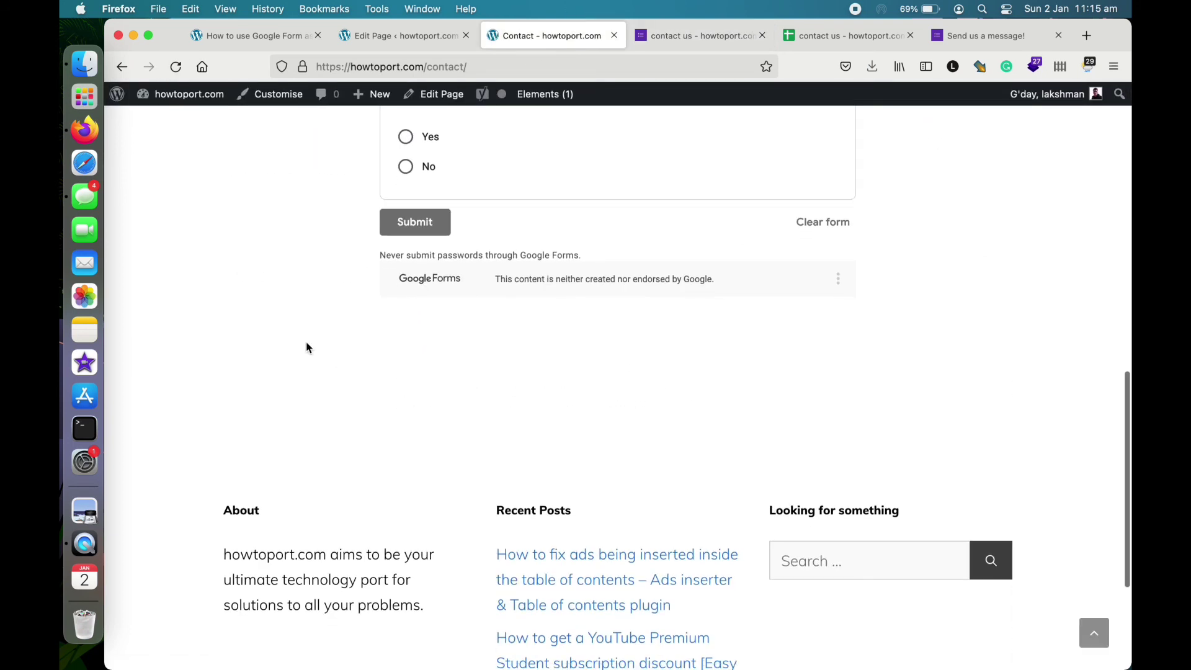